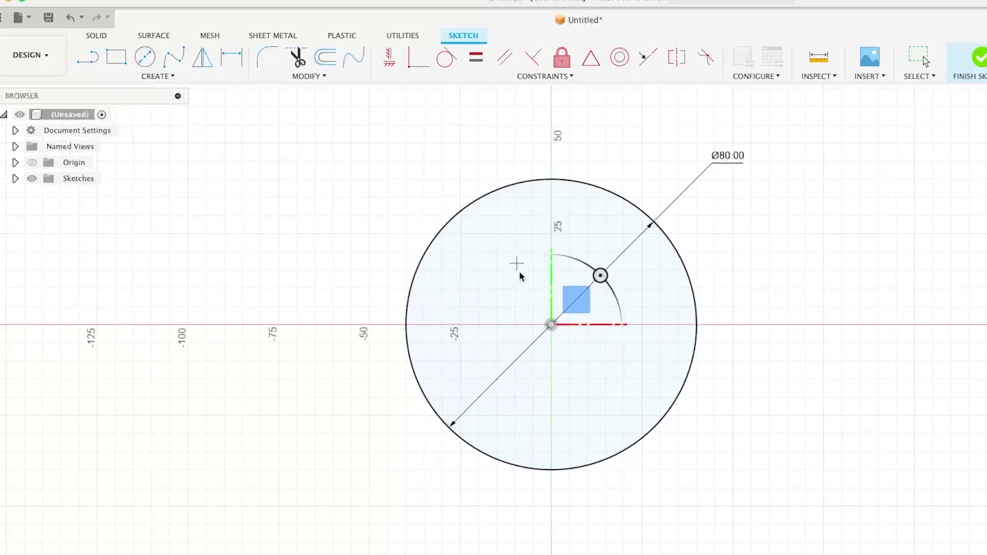
# - Draw an eight-sided polygon about 32 mm in radius, centred on the origin inside the 80 mm circle
pyautogui.click(547, 323)
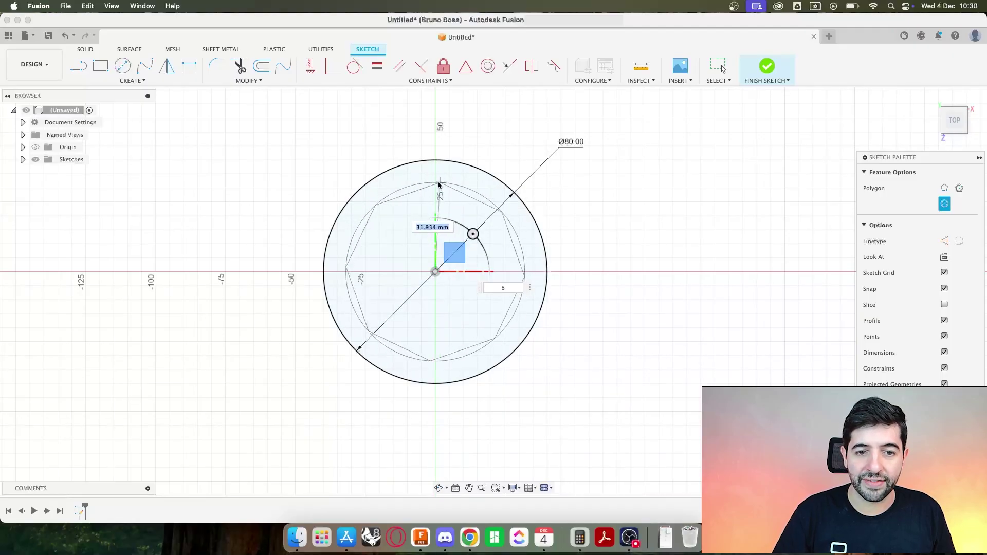
pyautogui.click(436, 182)
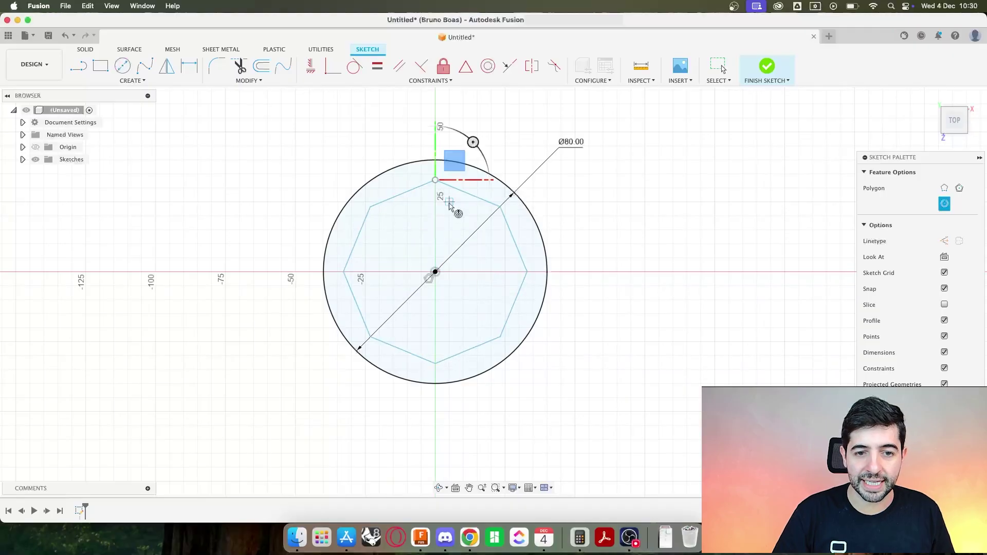
pyautogui.press('Escape')
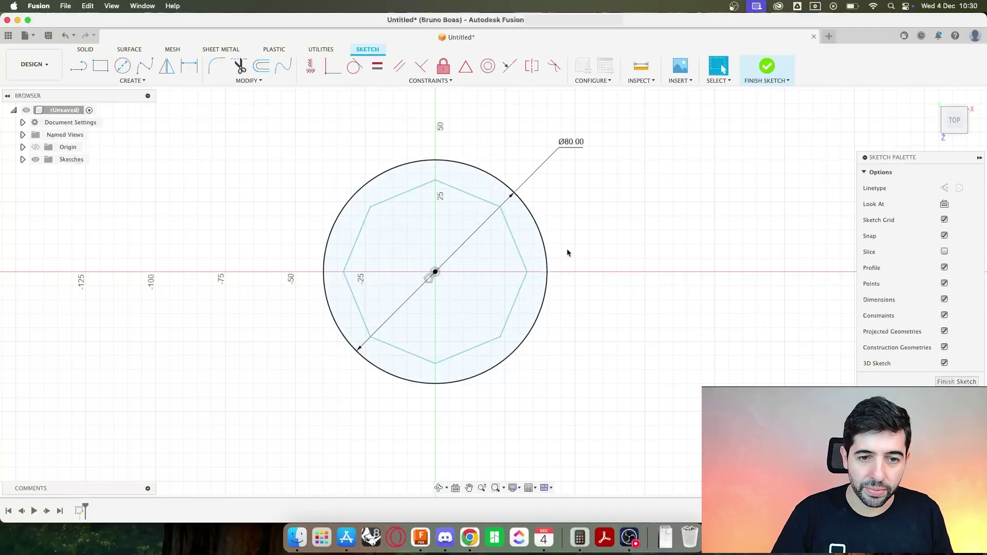
# - Align the polygon's uppermost vertex vertically with the circle's centre using a Horizontal/Vertical constraint
pyautogui.moveTo(500, 206); pyautogui.dragTo(422, 190)
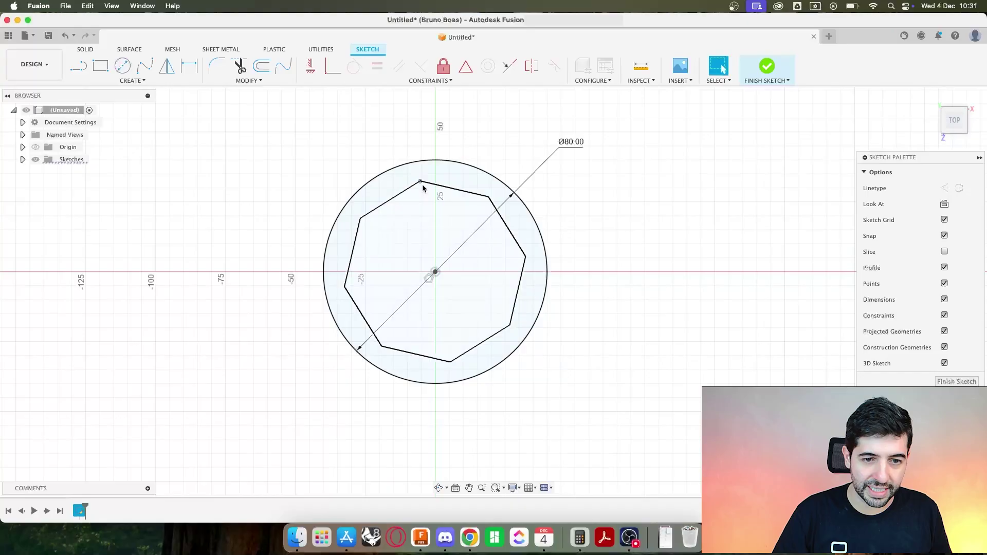
pyautogui.keyDown('shift'); pyautogui.click(436, 272); pyautogui.keyUp('shift')
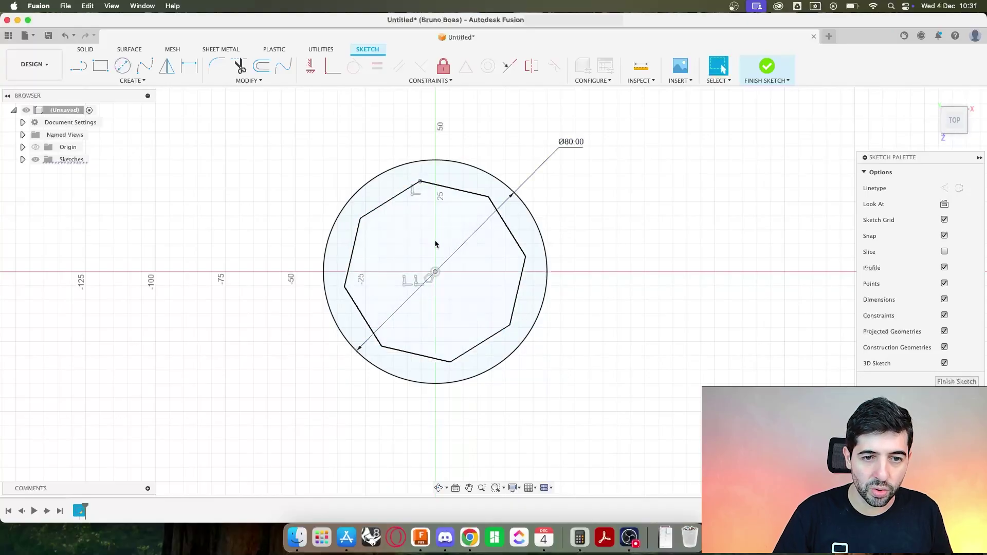
pyautogui.click(312, 67)
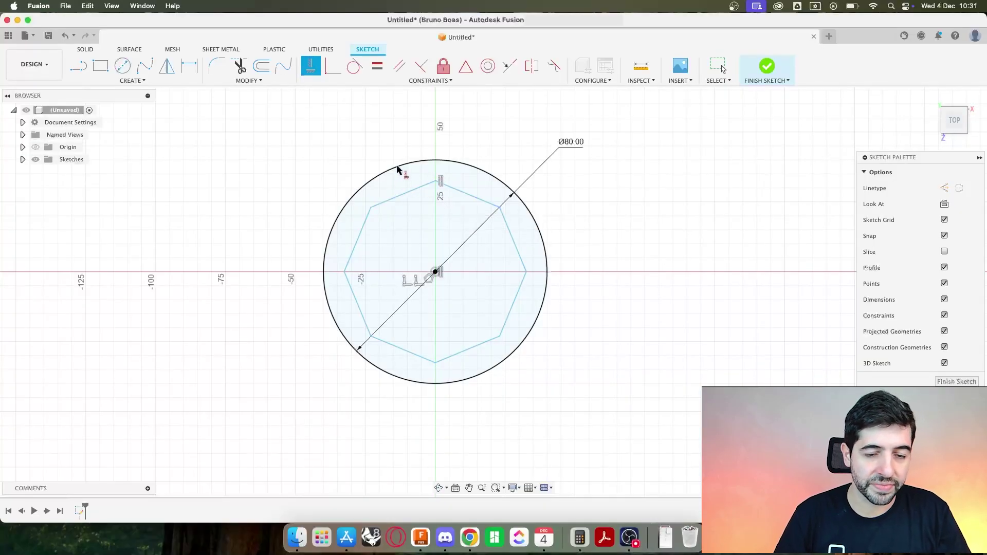
pyautogui.press('Escape')
# - Convert all eight sides of the polygon to construction lines
pyautogui.click(387, 201)
pyautogui.keyDown('shift'); pyautogui.click(364, 224); pyautogui.keyUp('shift')
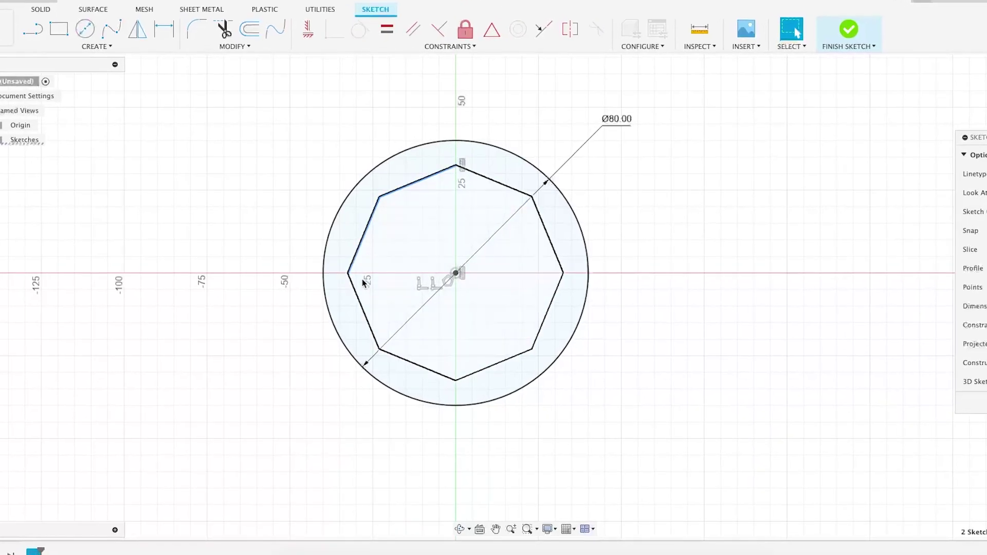
pyautogui.keyDown('shift'); pyautogui.click(362, 300); pyautogui.keyUp('shift')
pyautogui.keyDown('shift'); pyautogui.click(406, 362); pyautogui.keyUp('shift')
pyautogui.keyDown('shift'); pyautogui.click(481, 374); pyautogui.keyUp('shift')
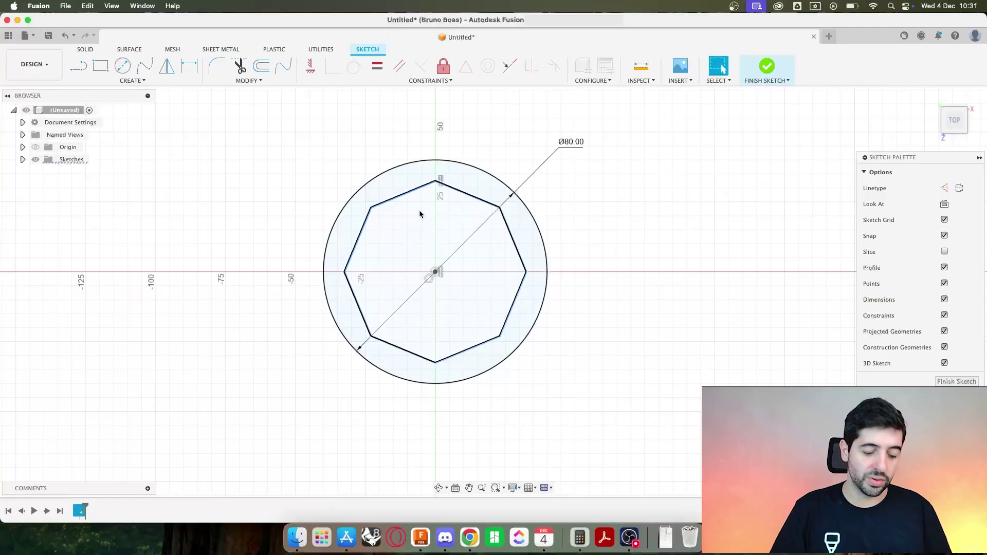
pyautogui.press('x')
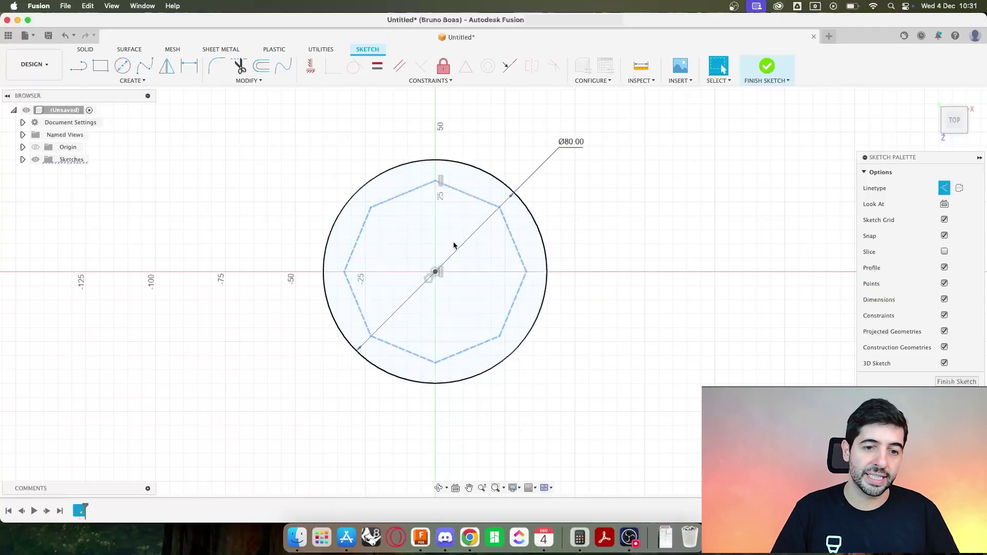
# - Draw a circle centred on the origin and passing through the octagon's uppermost vertex
pyautogui.rightClick(468, 196)
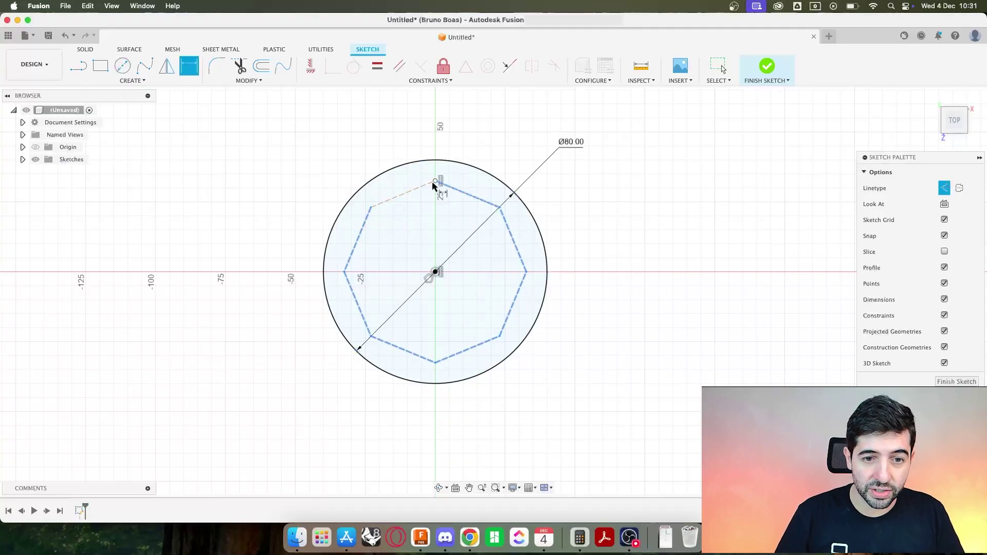
pyautogui.click(446, 161)
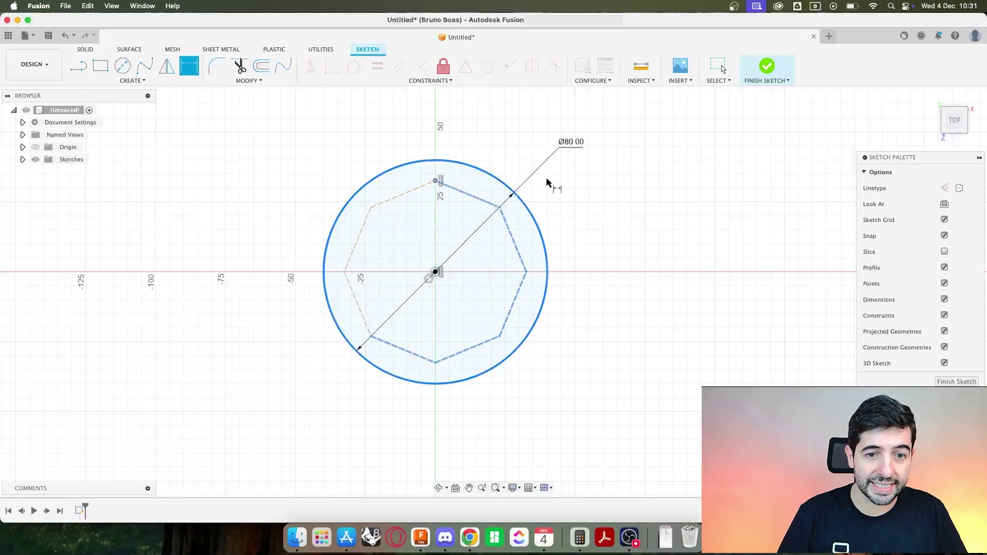
pyautogui.press('c')
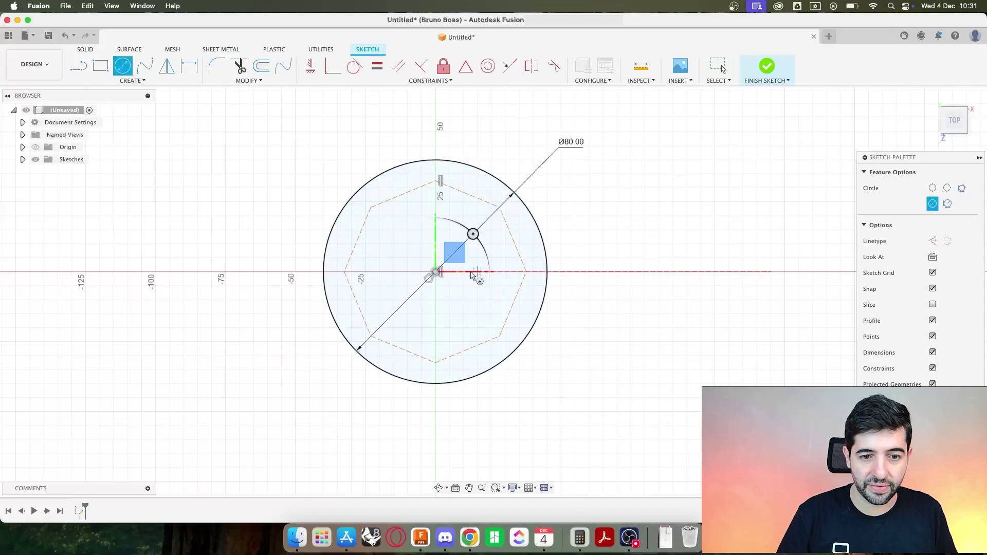
pyautogui.click(434, 191)
pyautogui.press('Escape')
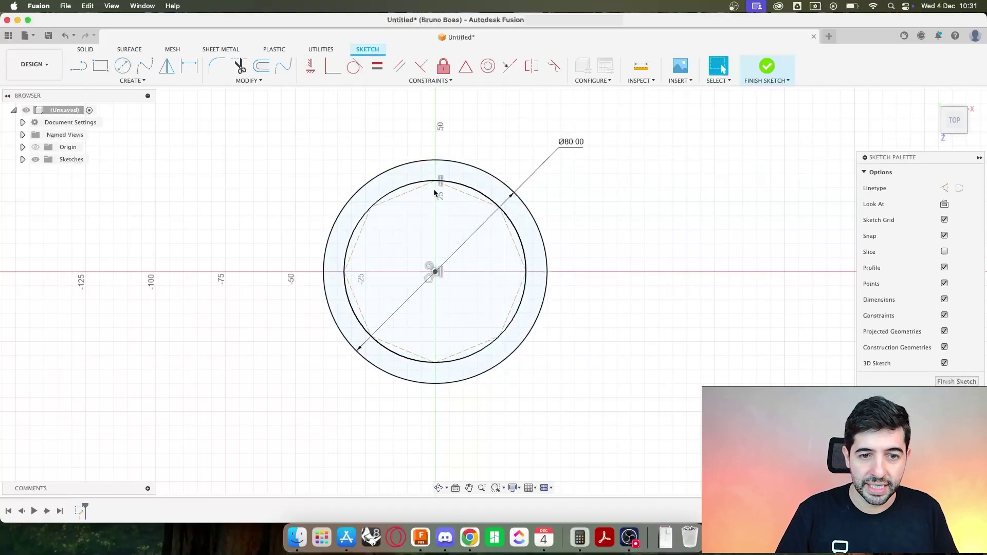
# - Constrain the inner circle to be coincident with the octagon's uppermost vertex and test the link by resizing the circle
pyautogui.click(456, 186)
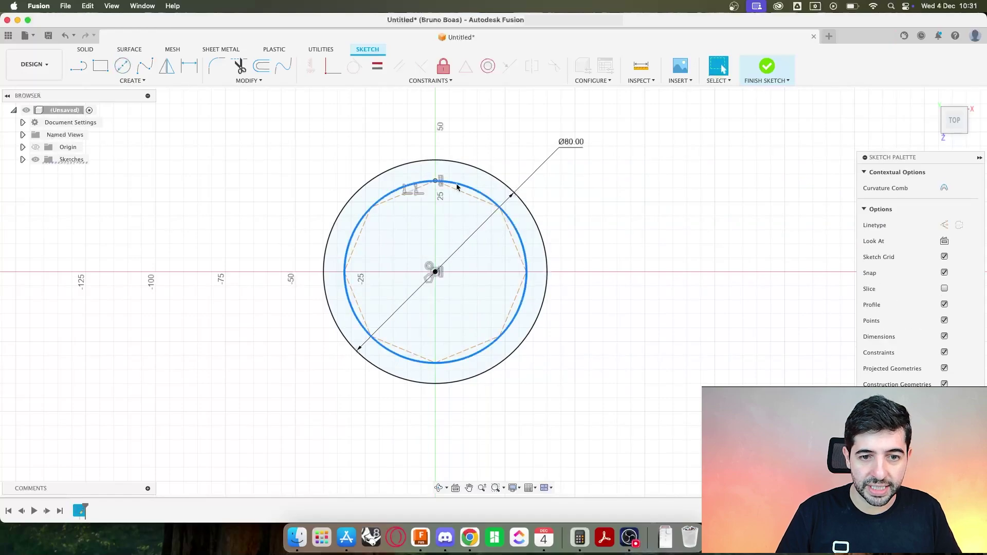
pyautogui.click(324, 70)
pyautogui.press('Escape')
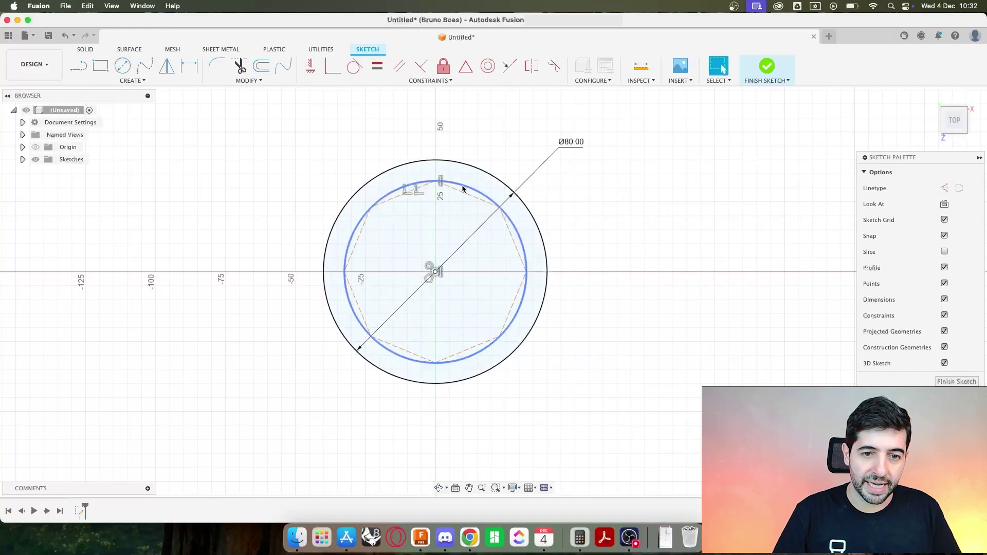
pyautogui.moveTo(462, 185)
pyautogui.mouseDown()
pyautogui.moveTo(463, 165)
pyautogui.moveTo(462, 187)
pyautogui.mouseUp()
# - Dimension the gap between the outer and inner circles as 8 mm, and change it to 6 mm
pyautogui.press('d')
pyautogui.click(476, 168)
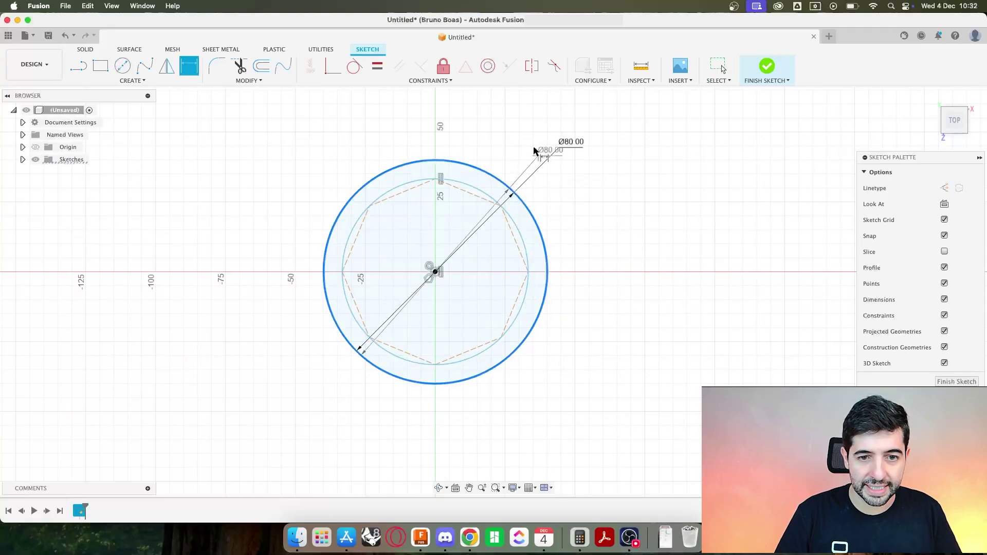
pyautogui.click(470, 186)
pyautogui.click(340, 139)
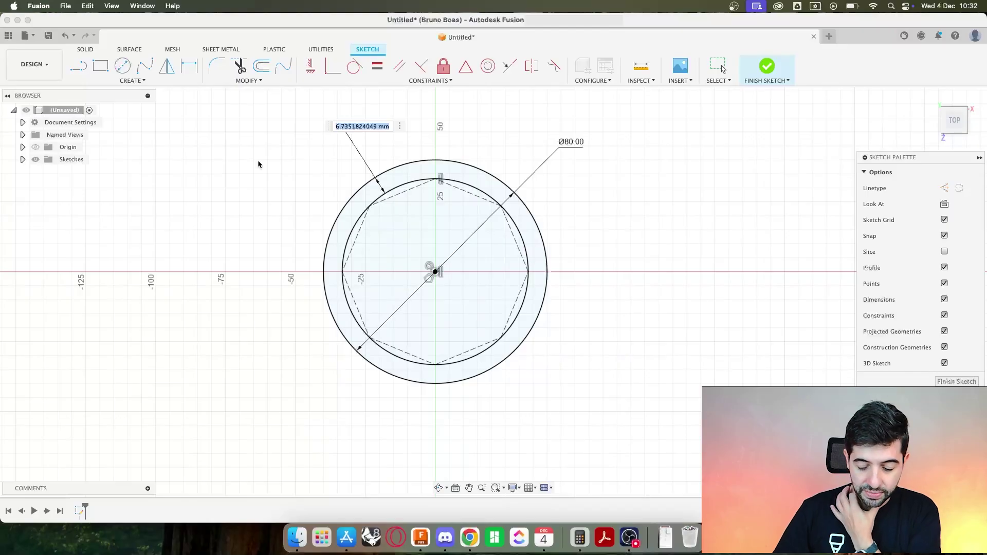
pyautogui.write('8')
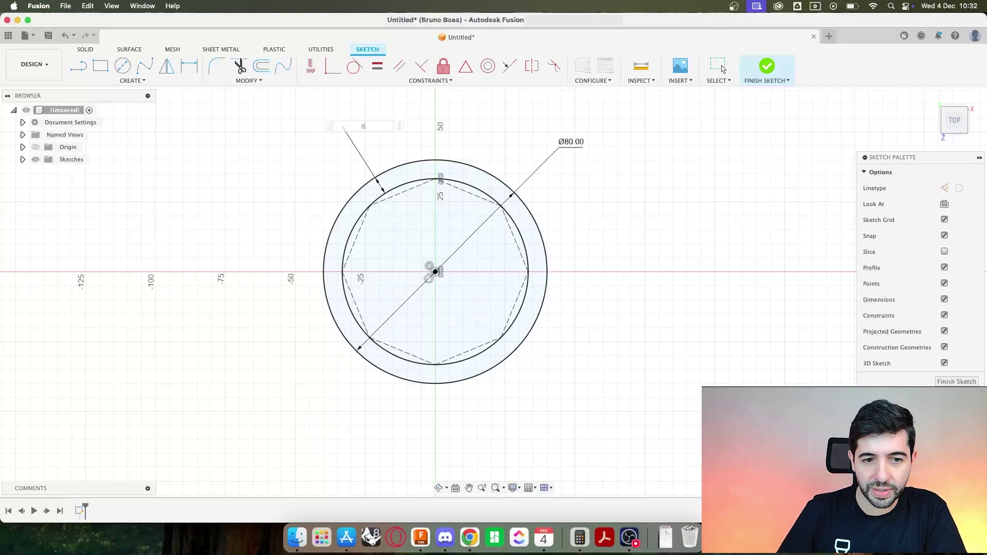
pyautogui.press('Return')
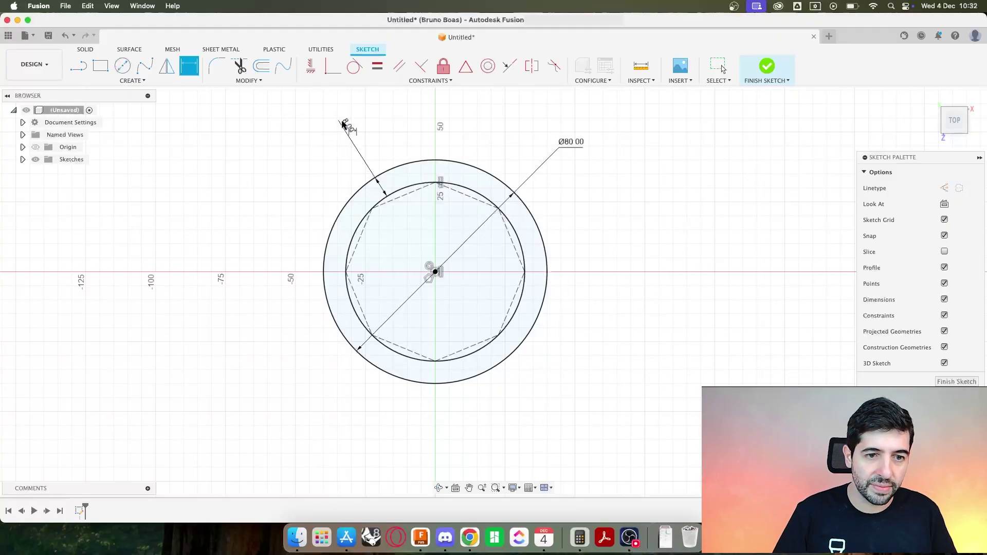
pyautogui.press('Escape')
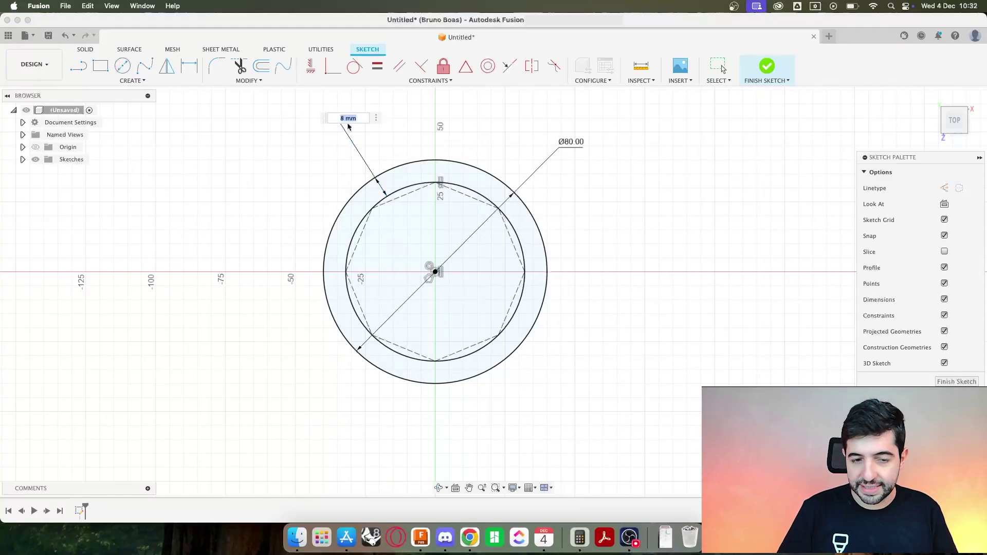
pyautogui.press('Return')
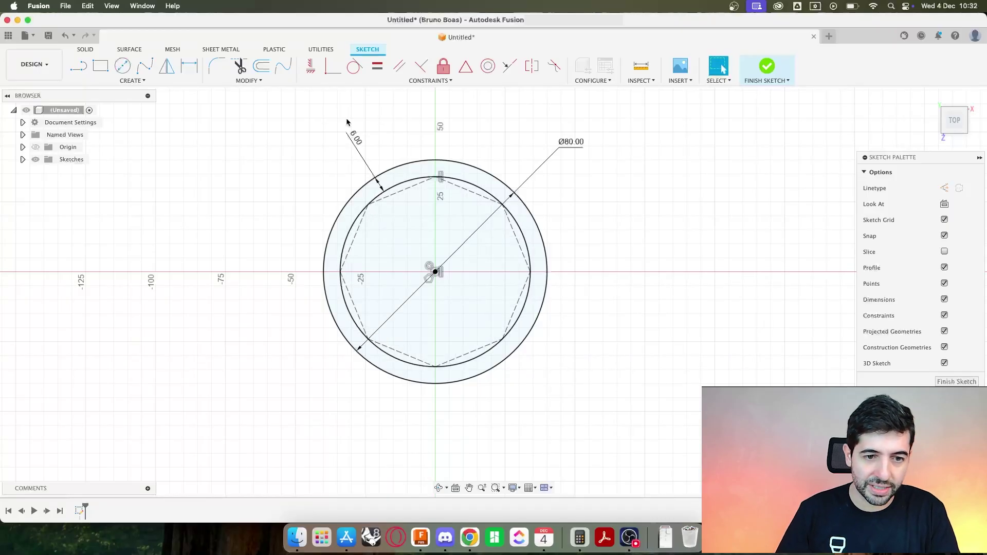
# - Convert the inner circle to construction geometry
pyautogui.click(398, 187)
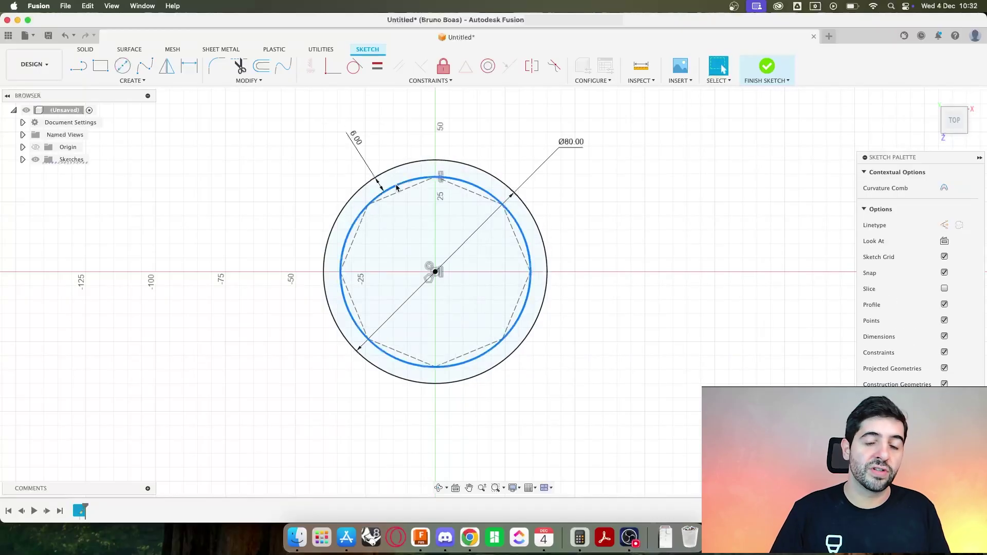
pyautogui.rightClick(399, 188)
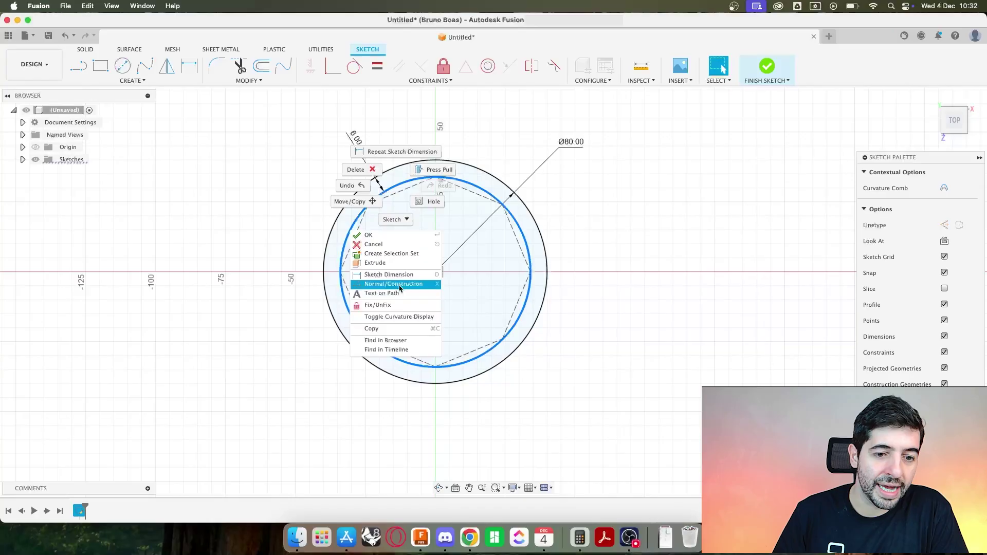
pyautogui.click(400, 285)
pyautogui.click(653, 261)
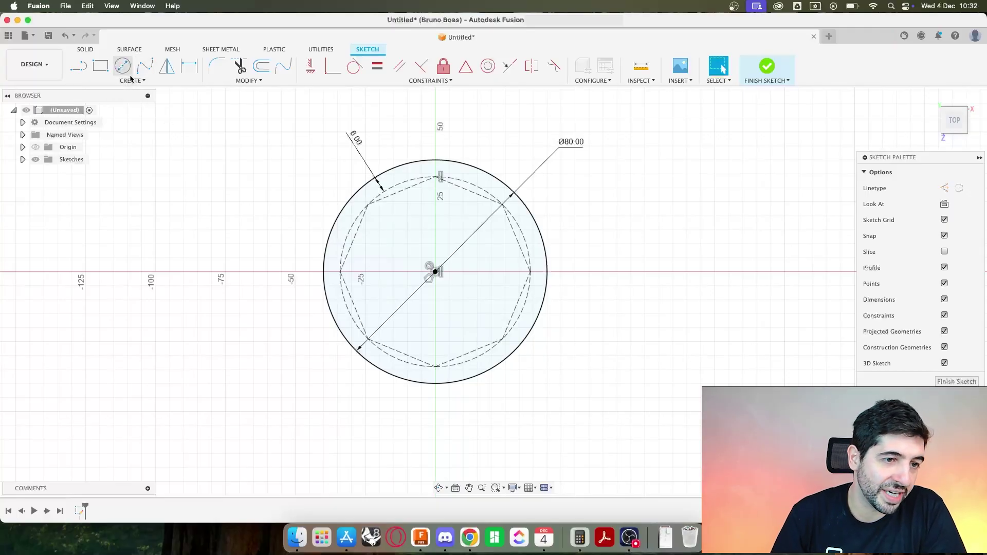
# - Offset the construction octagon inward by 15 mm
pyautogui.click(262, 67)
pyautogui.click(405, 188)
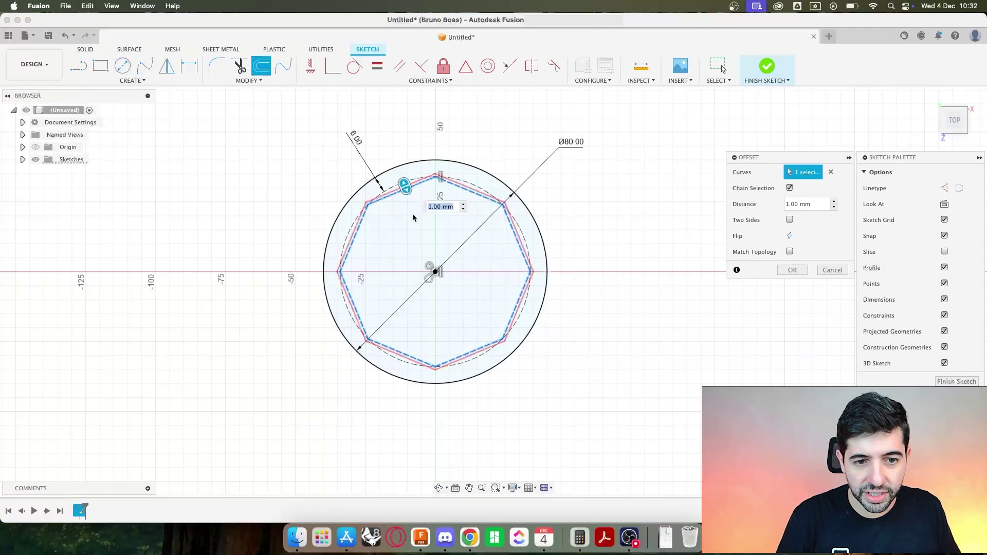
pyautogui.moveTo(408, 191); pyautogui.dragTo(403, 223)
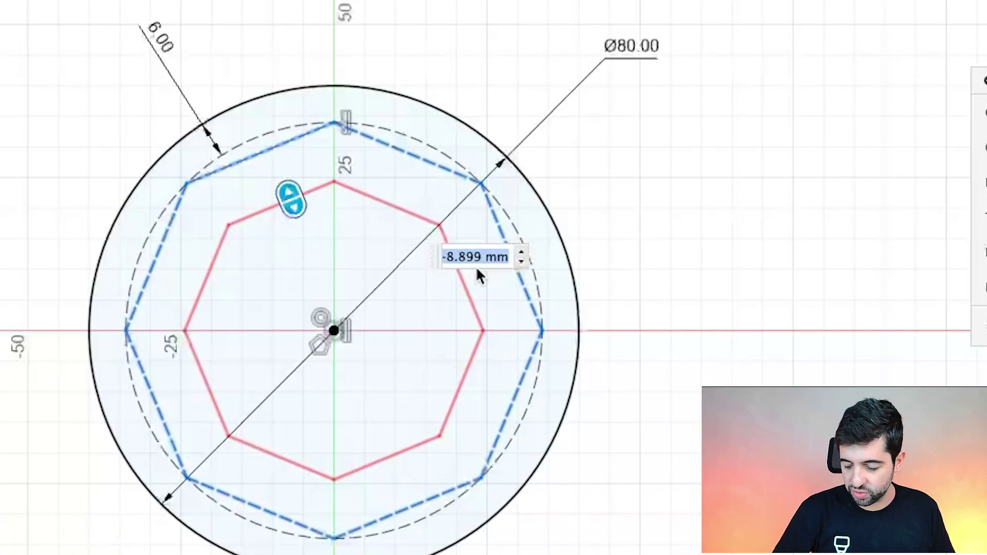
pyautogui.write('-15')
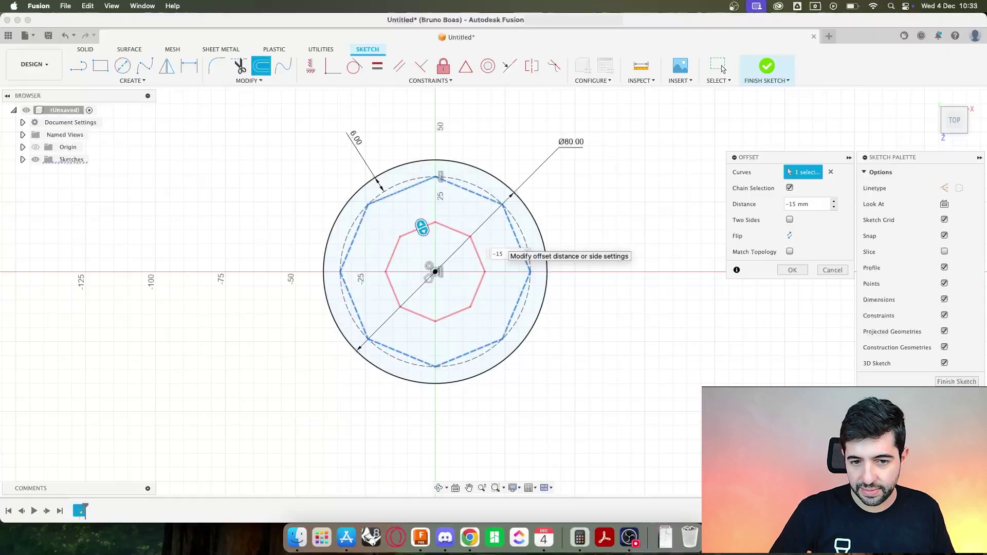
pyautogui.press('Return')
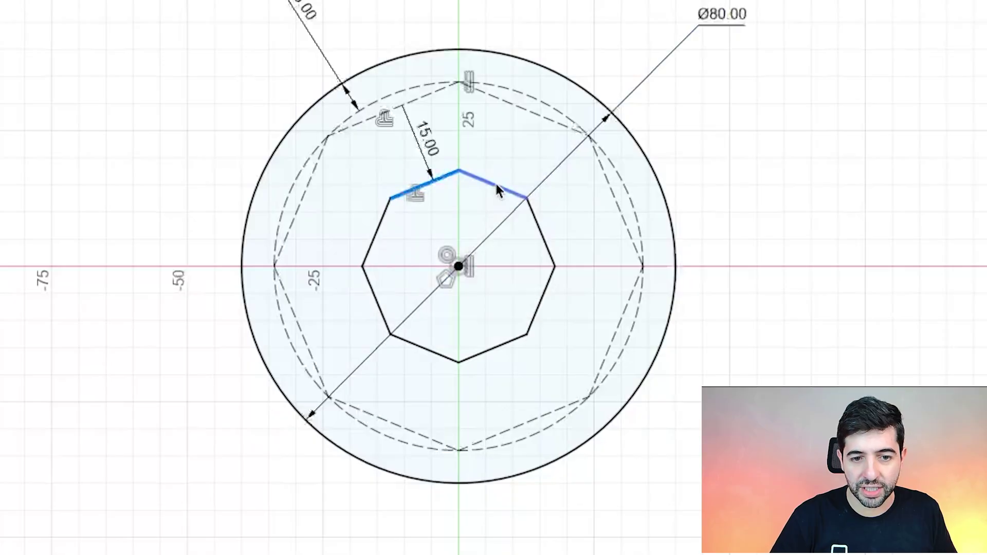
# - Convert all sides of the small offset octagon to construction lines
pyautogui.keyDown('shift'); pyautogui.click(497, 186); pyautogui.keyUp('shift')
pyautogui.keyDown('shift'); pyautogui.click(539, 231); pyautogui.keyUp('shift')
pyautogui.keyDown('shift'); pyautogui.click(542, 300); pyautogui.keyUp('shift')
pyautogui.keyDown('shift'); pyautogui.click(497, 345); pyautogui.keyUp('shift')
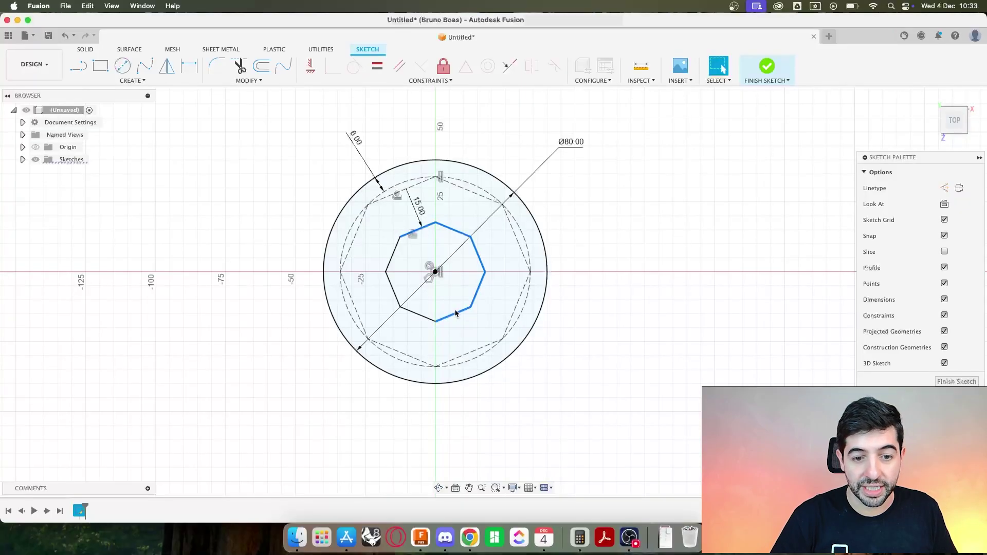
pyautogui.rightClick(391, 259)
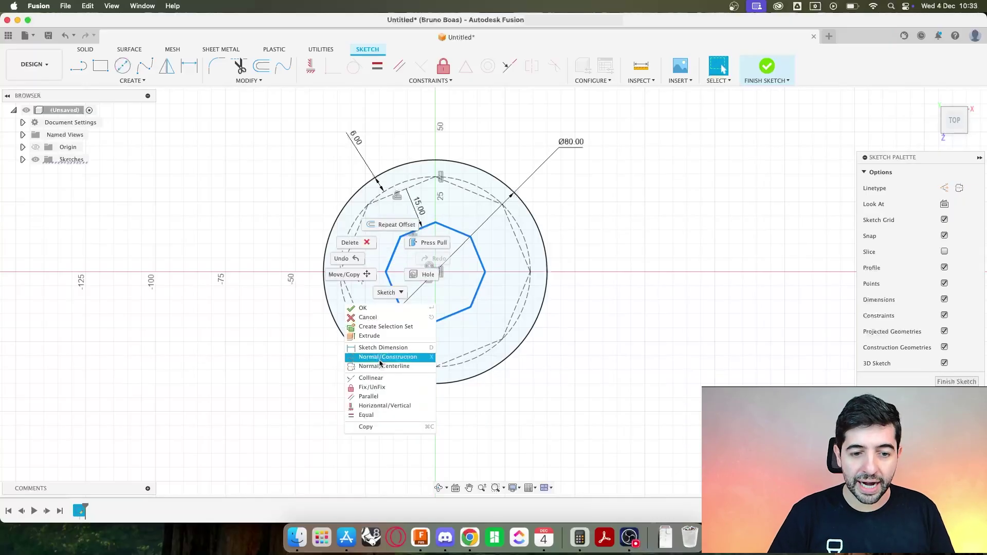
pyautogui.click(380, 358)
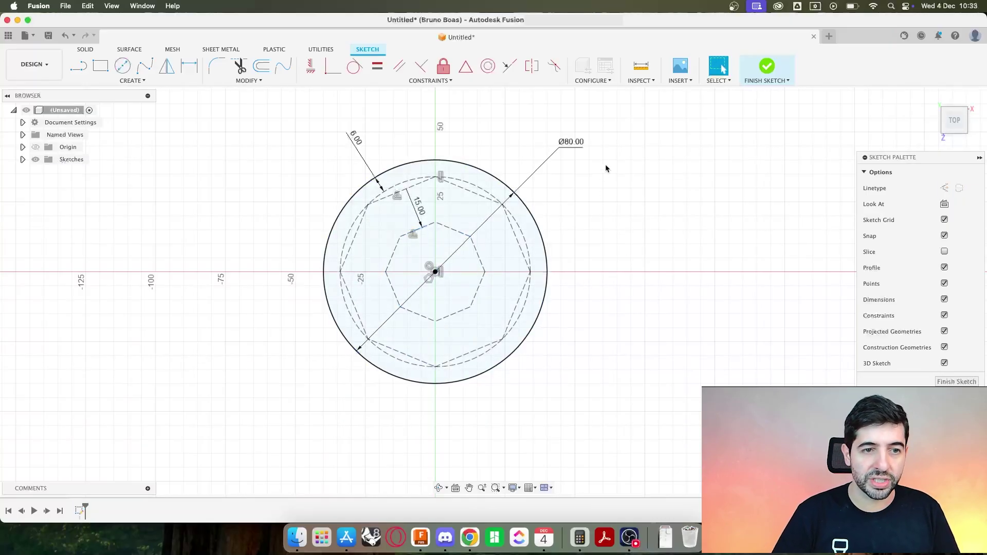
# - Draw a V of two lines from the large octagon's upper-left vertex to the midpoint of the small octagon's upper-left side and up to the large octagon's uppermost vertex
pyautogui.click(81, 68)
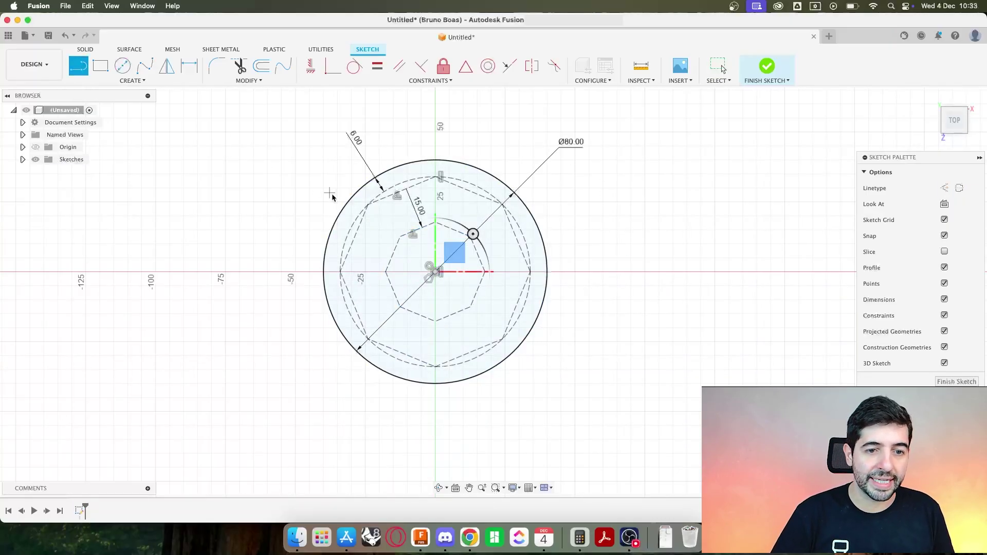
pyautogui.click(368, 206)
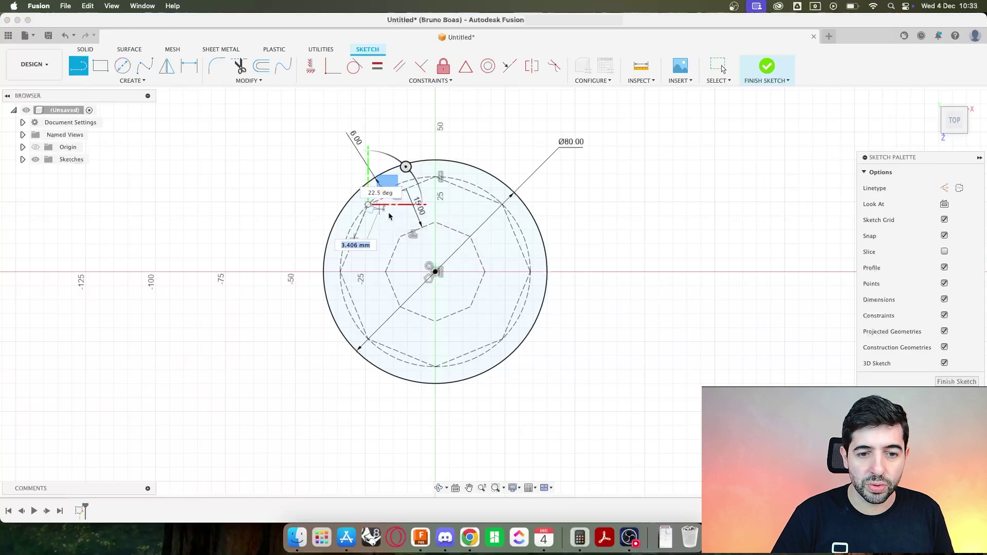
pyautogui.click(419, 227)
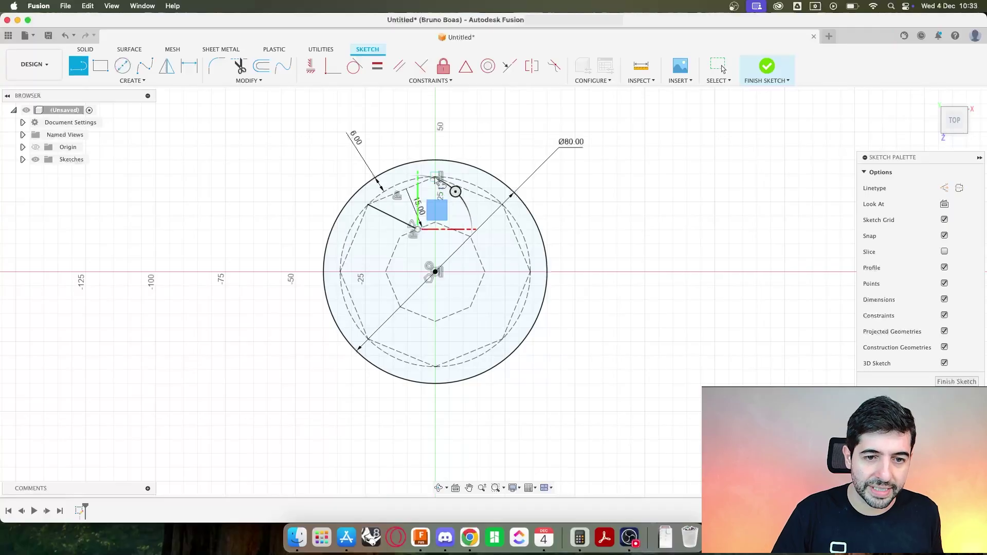
pyautogui.click(436, 179)
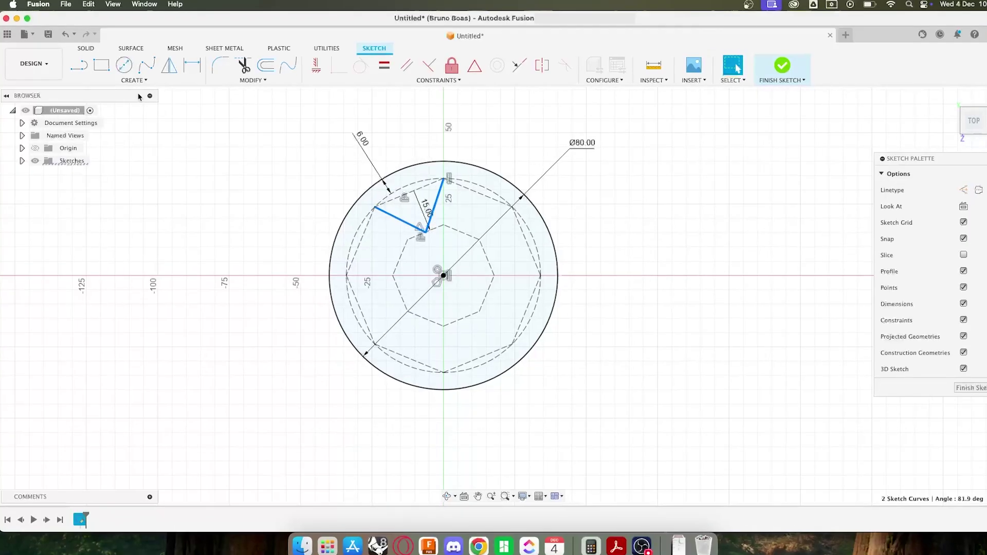
# - Circular-pattern the two V lines around the circle centre with full distribution and a quantity of 8
pyautogui.click(144, 80)
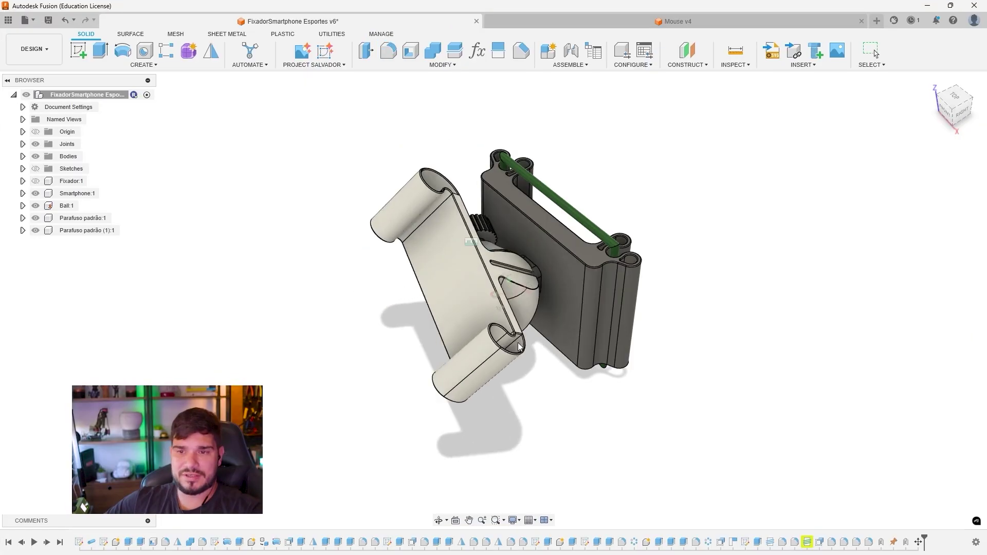
pyautogui.keyDown('shift'); pyautogui.moveTo(617, 391); pyautogui.dragTo(416, 371, button='middle'); pyautogui.keyUp('shift')
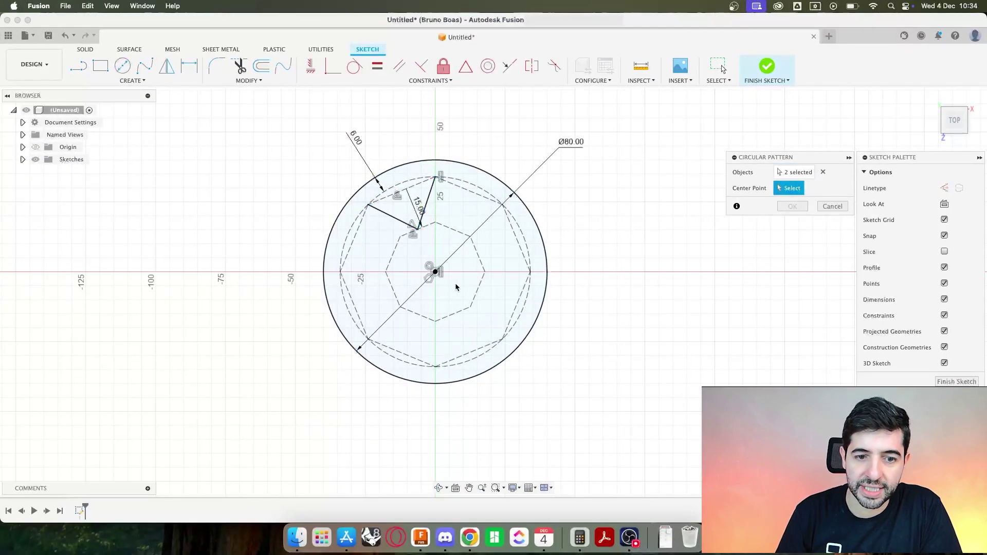
pyautogui.click(435, 272)
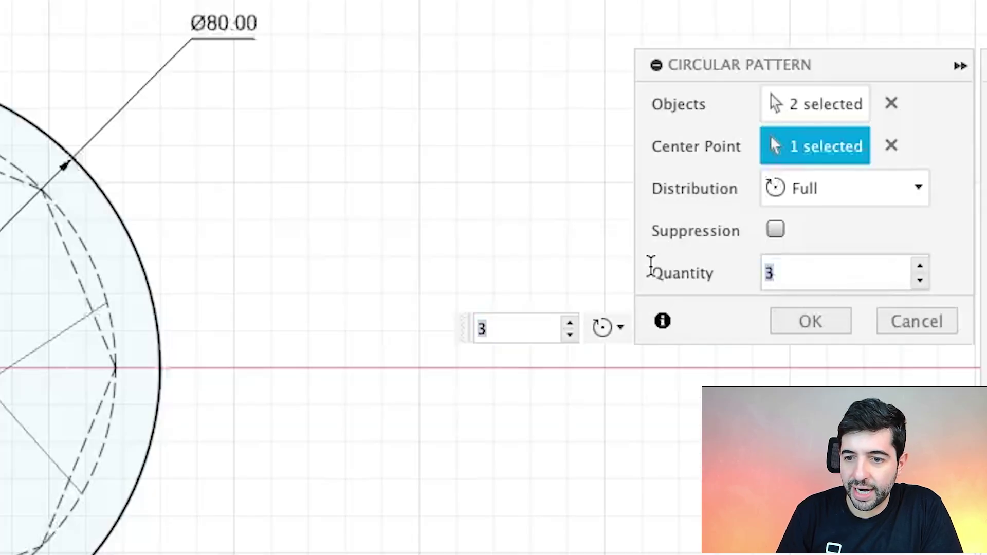
pyautogui.write('8')
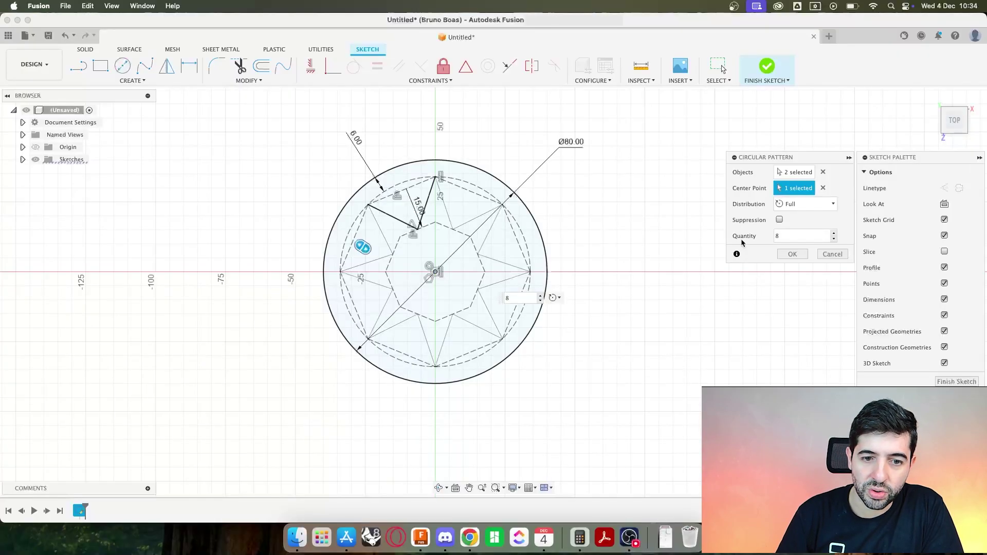
pyautogui.click(789, 255)
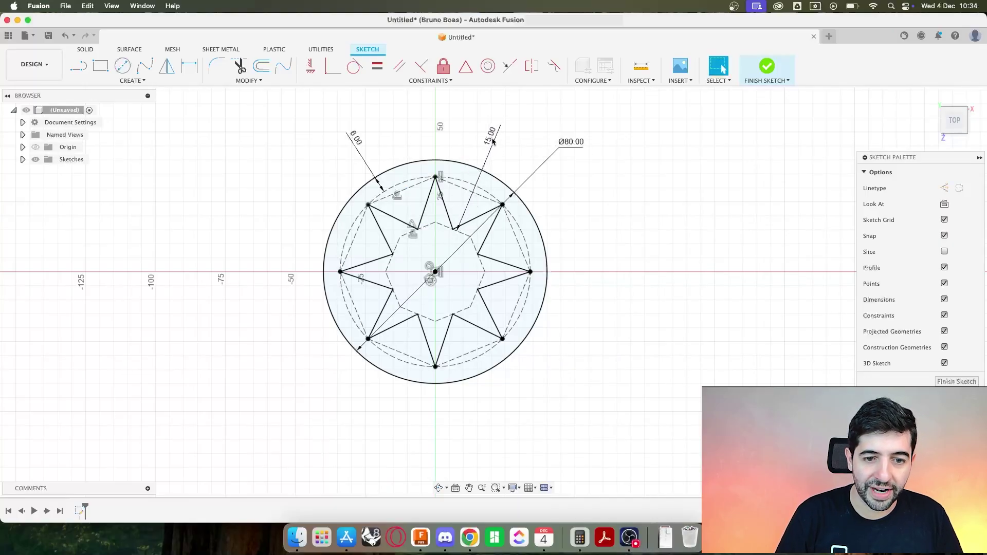
# - Try an offset of -10 mm for the small construction octagon and undo it
pyautogui.write('-')
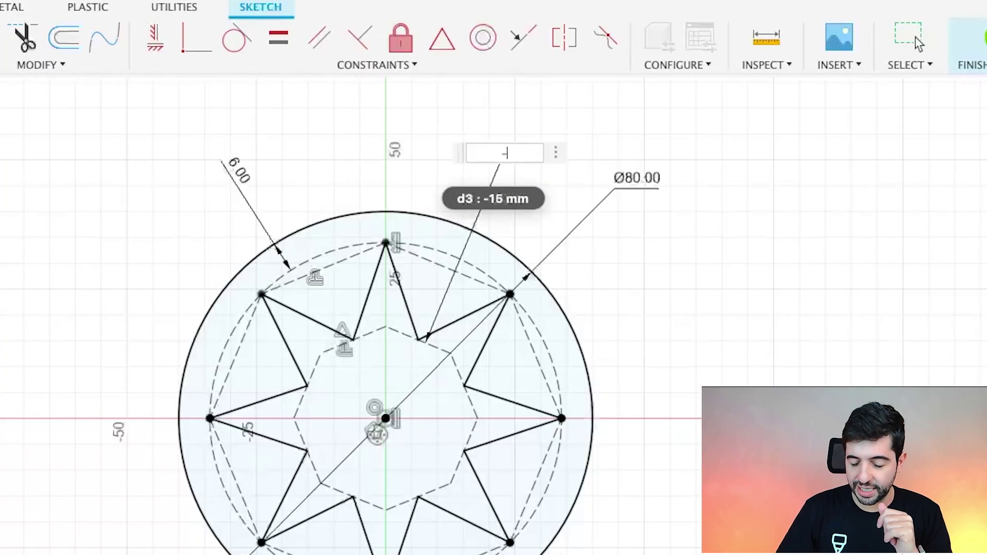
pyautogui.write('10')
pyautogui.press('Return')
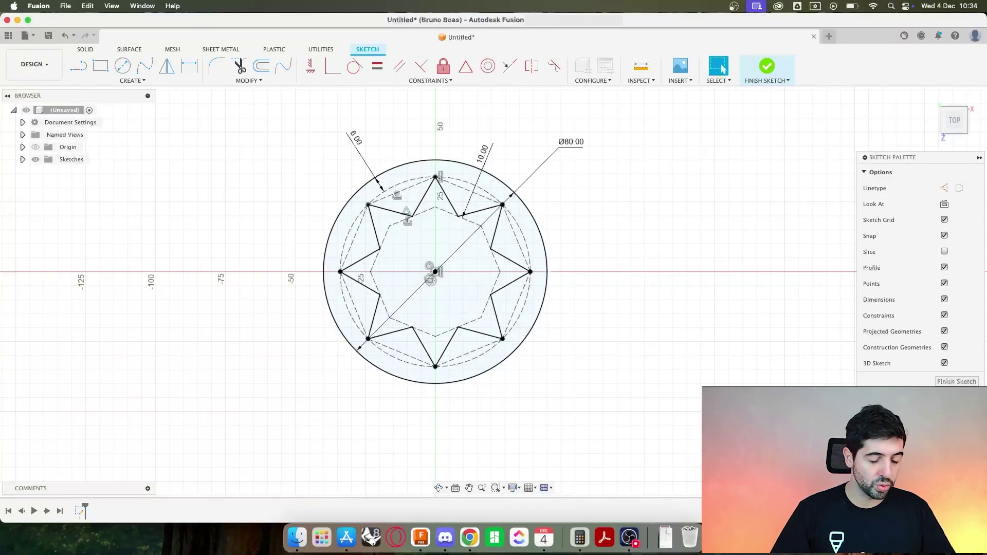
pyautogui.press('super+z')
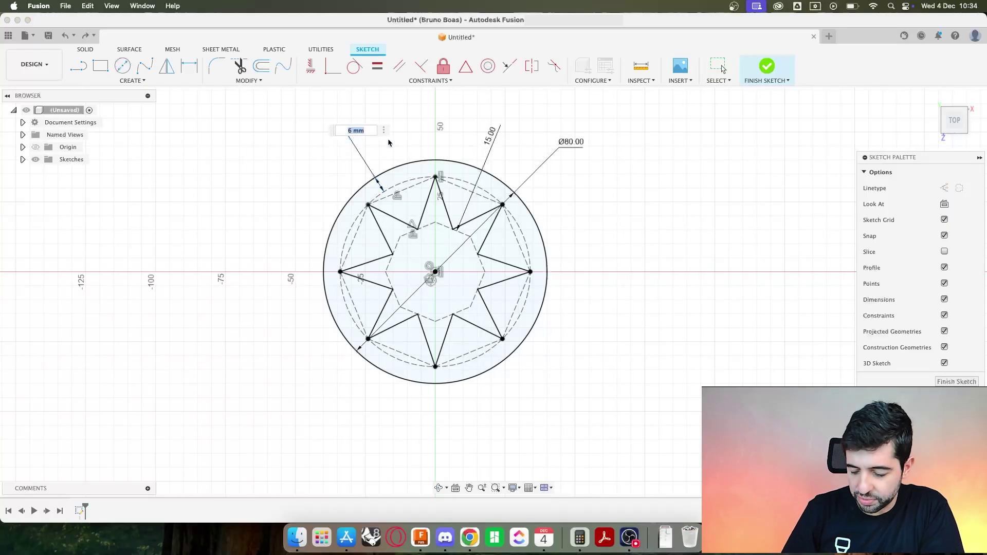
# - Set the construction circle's offset from the outer circle to 5 mm and offset the star outline inward by 1 mm
pyautogui.press('Return')
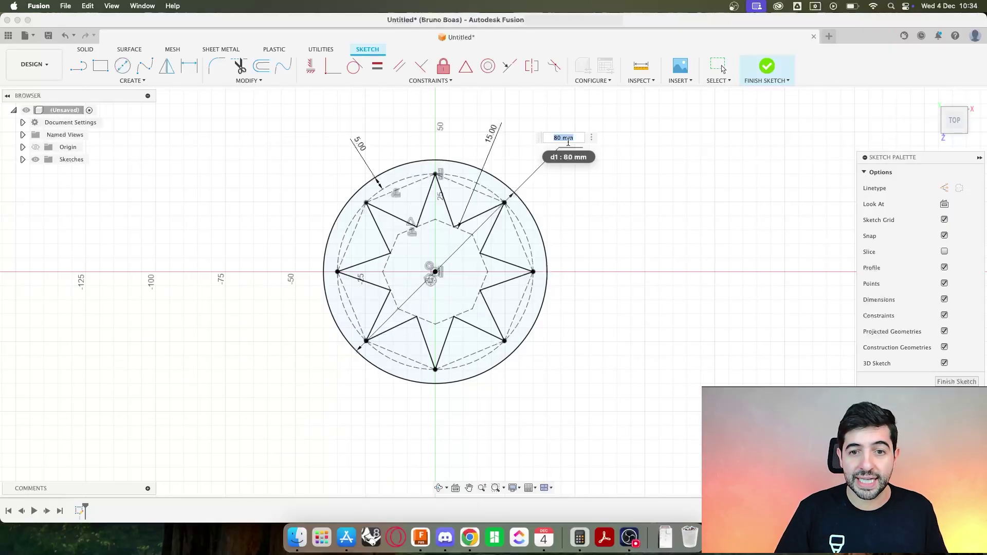
pyautogui.press('Return')
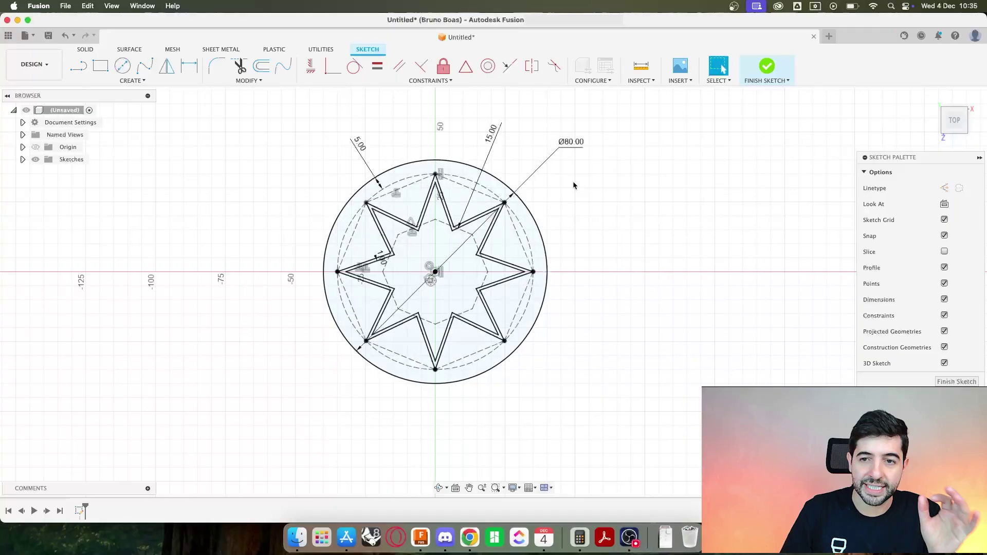
# - Finish the star sketch and start a new sketch on the vertical front plane
pyautogui.click(763, 69)
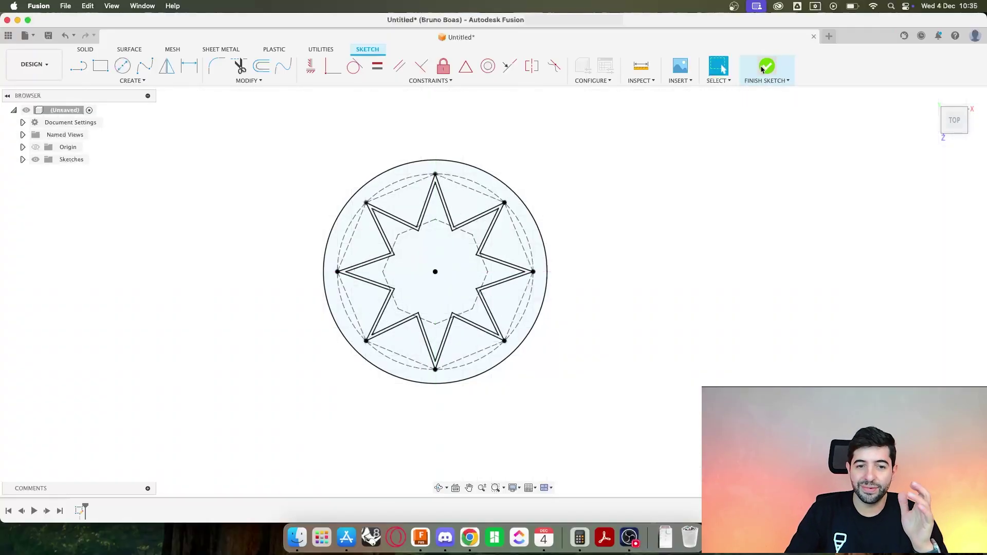
pyautogui.keyDown('shift'); pyautogui.moveTo(615, 189); pyautogui.dragTo(597, 297, button='middle'); pyautogui.keyUp('shift')
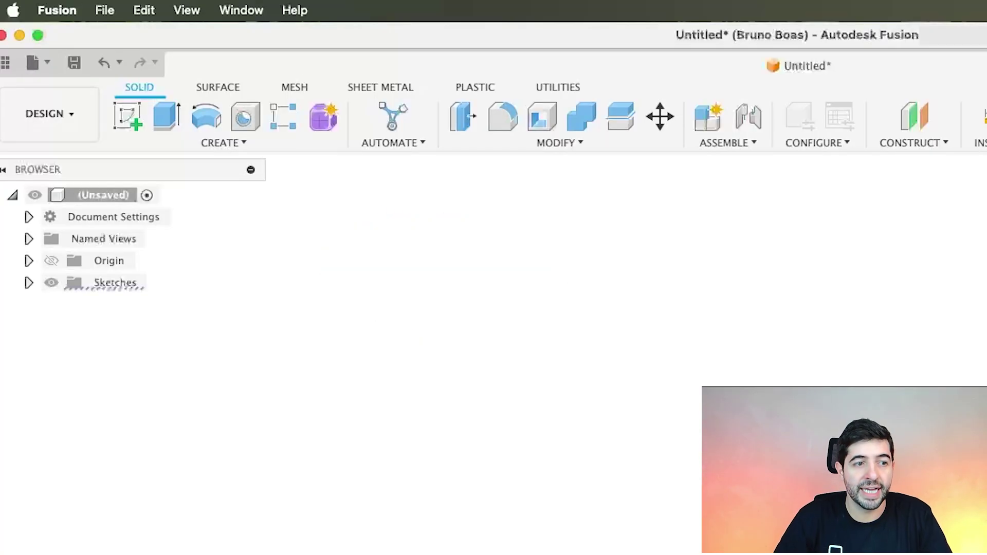
pyautogui.click(129, 116)
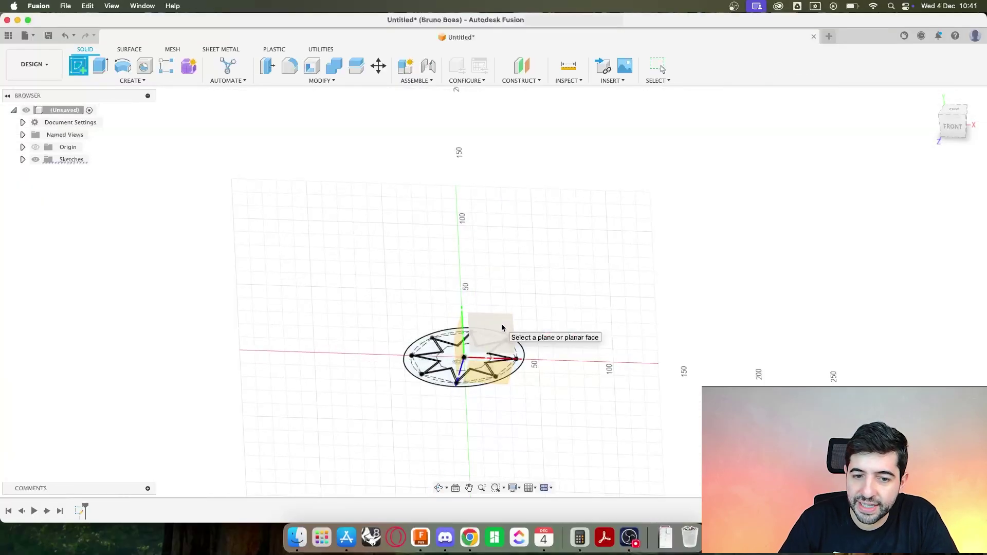
pyautogui.click(502, 328)
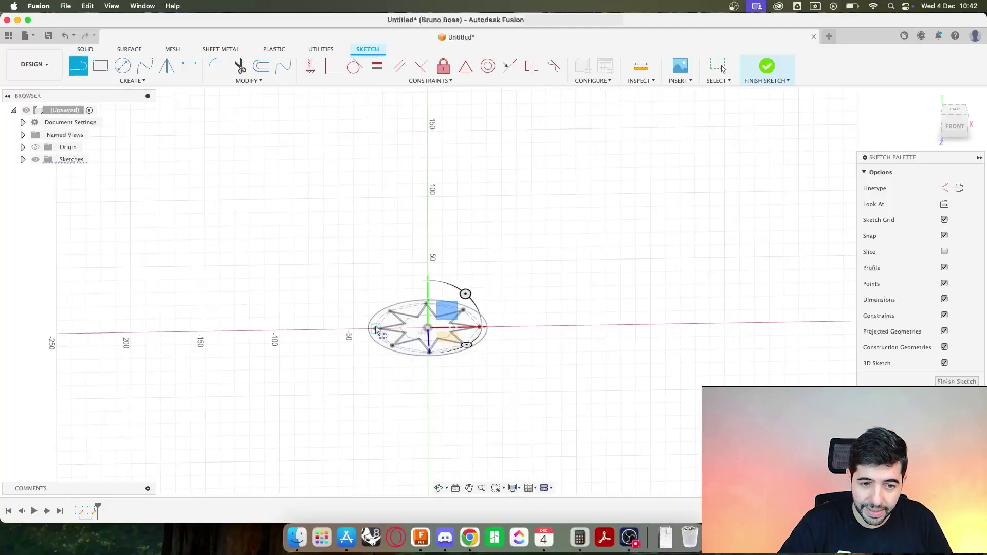
# - Draw a closed right triangle from the inner star's leftmost tip to a point about 80 mm up the vertical axis and down to the origin
pyautogui.scroll(5, 394, 336)
pyautogui.scroll(1, 381, 327)
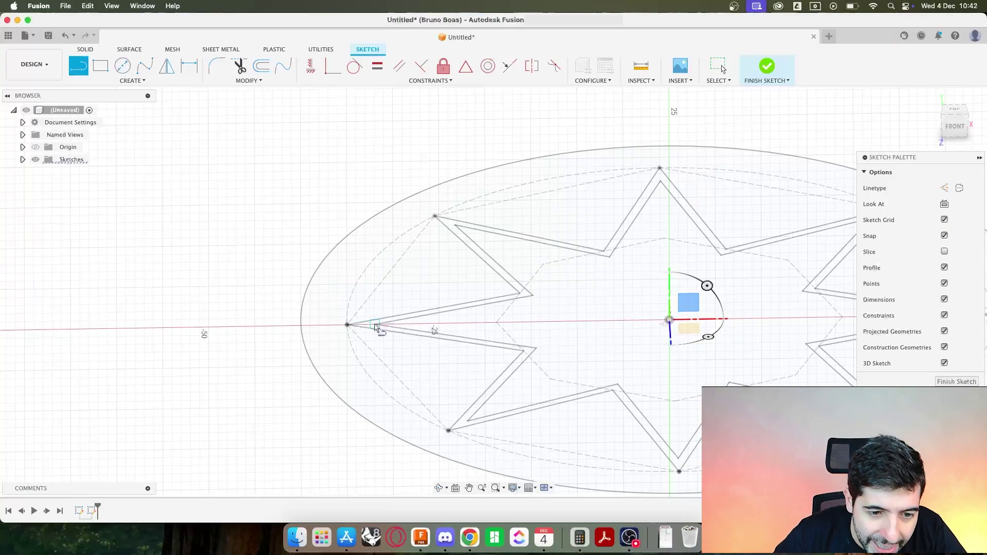
pyautogui.click(375, 325)
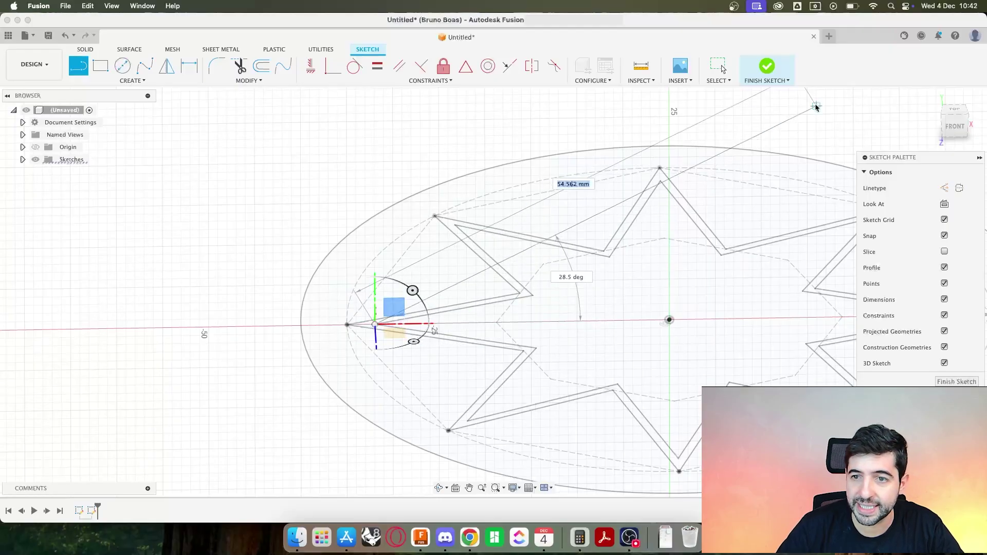
pyautogui.click(962, 130)
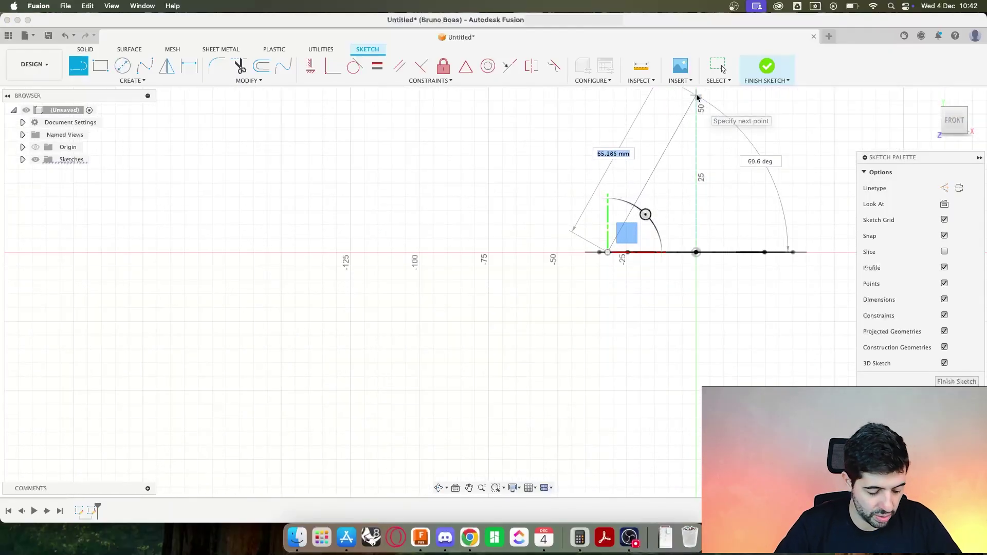
pyautogui.moveTo(691, 100); pyautogui.dragTo(550, 249, button='middle')
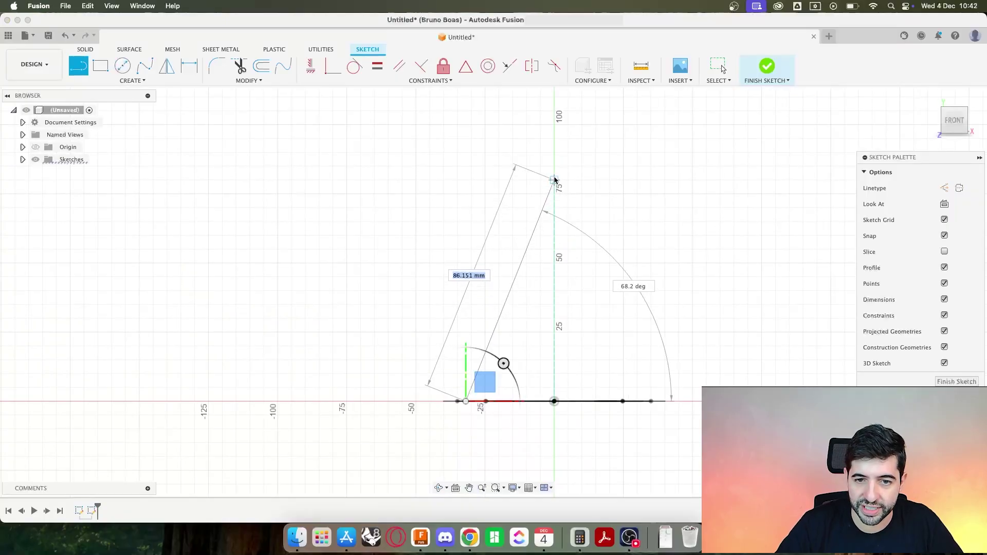
pyautogui.click(554, 180)
pyautogui.click(555, 402)
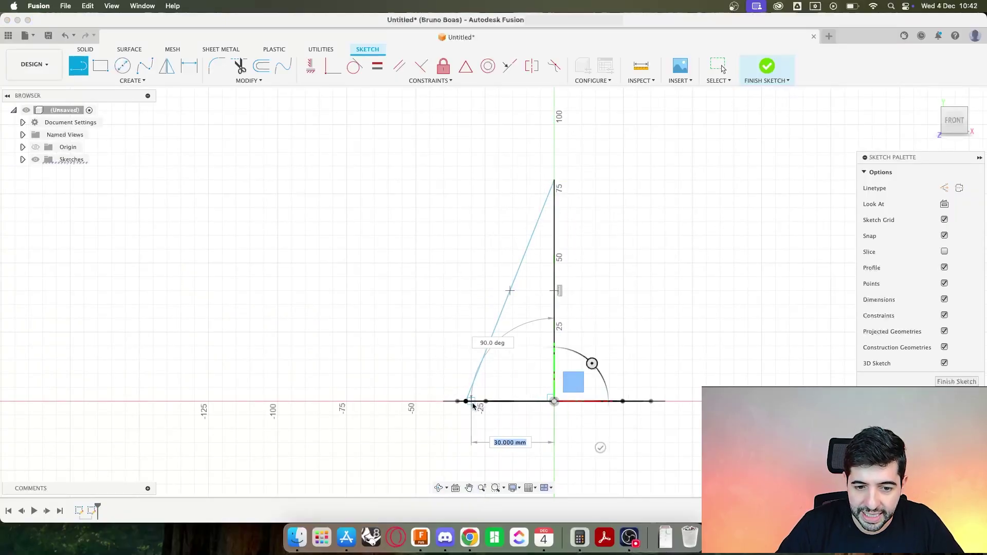
pyautogui.click(466, 401)
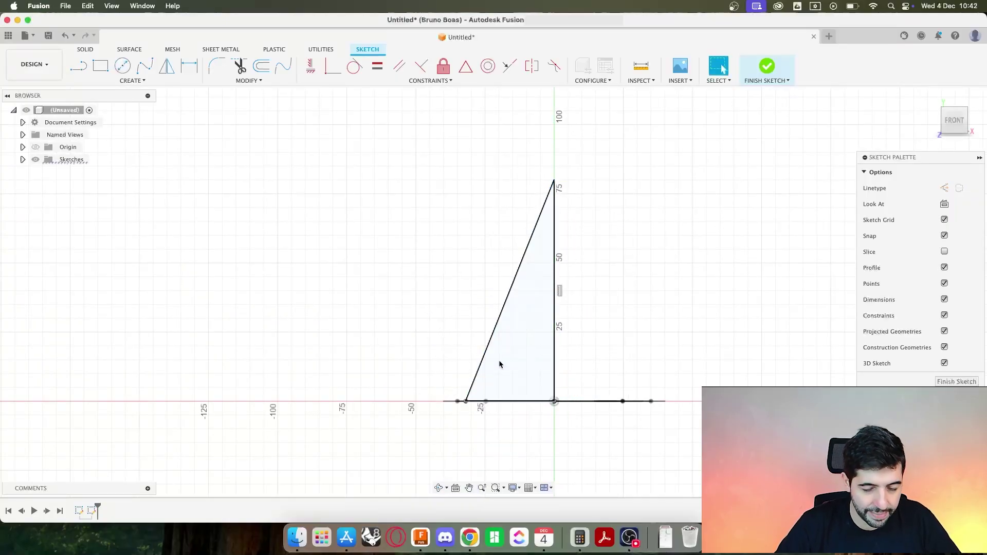
# - Dimension the triangle's vertical side to 150 mm
pyautogui.keyDown('shift'); pyautogui.moveTo(500, 361); pyautogui.dragTo(464, 428, button='middle'); pyautogui.keyUp('shift')
pyautogui.scroll(10, 464, 428)
pyautogui.scroll(-3, 458, 416)
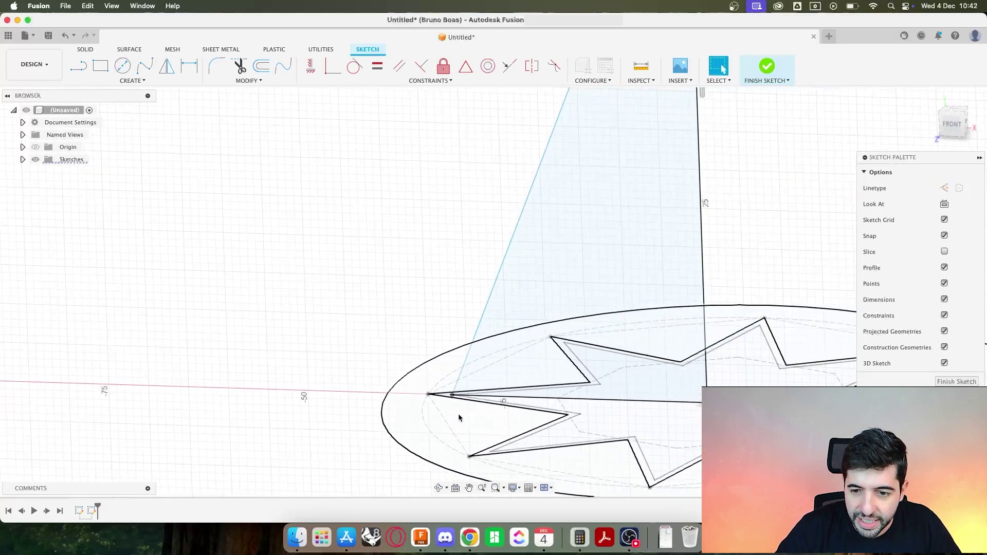
pyautogui.scroll(-10, 458, 414)
pyautogui.scroll(3, 530, 357)
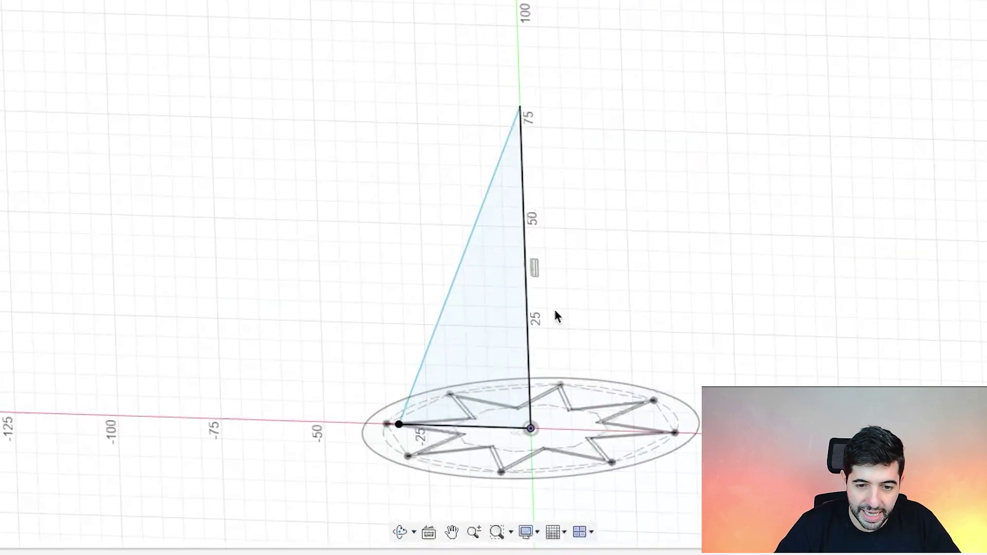
pyautogui.click(529, 297)
pyautogui.click(589, 267)
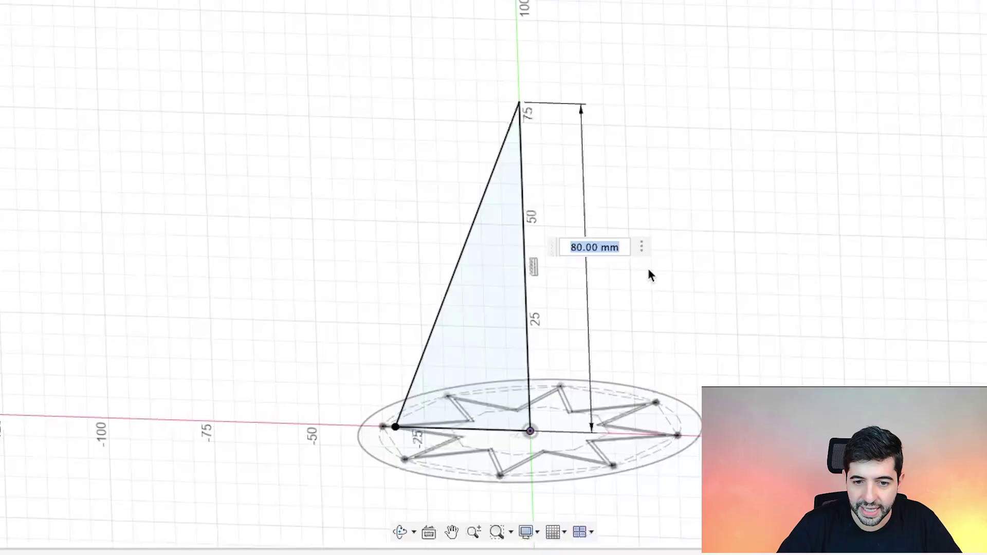
pyautogui.write('150')
pyautogui.press('Return')
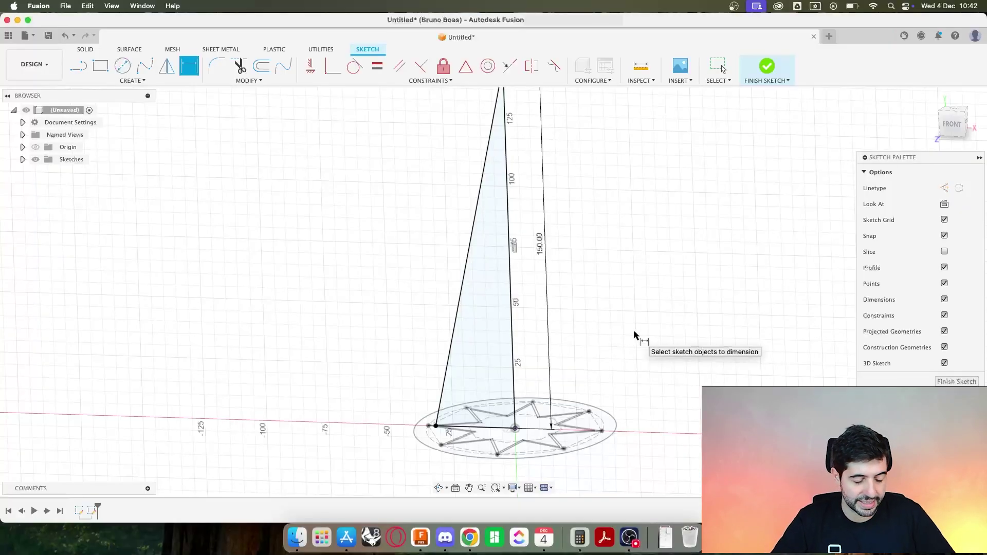
pyautogui.press('Escape')
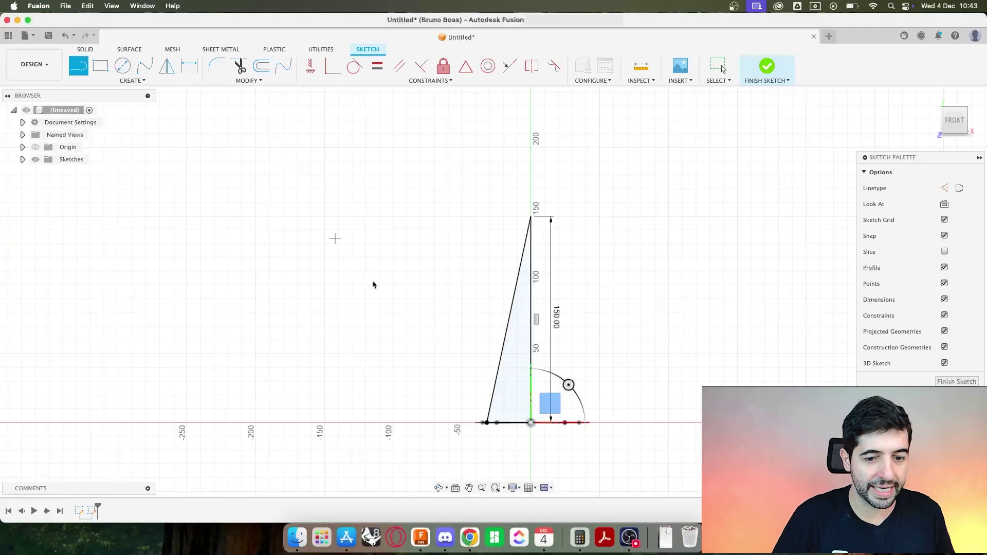
# - Draw a larger right triangle from the outer circle's leftmost point, with its apex about 195 mm up the vertical axis and its vertical side through the origin
pyautogui.keyDown('shift'); pyautogui.moveTo(477, 394); pyautogui.dragTo(480, 413, button='middle'); pyautogui.keyUp('shift')
pyautogui.scroll(-1, 479, 415)
pyautogui.scroll(6, 479, 414)
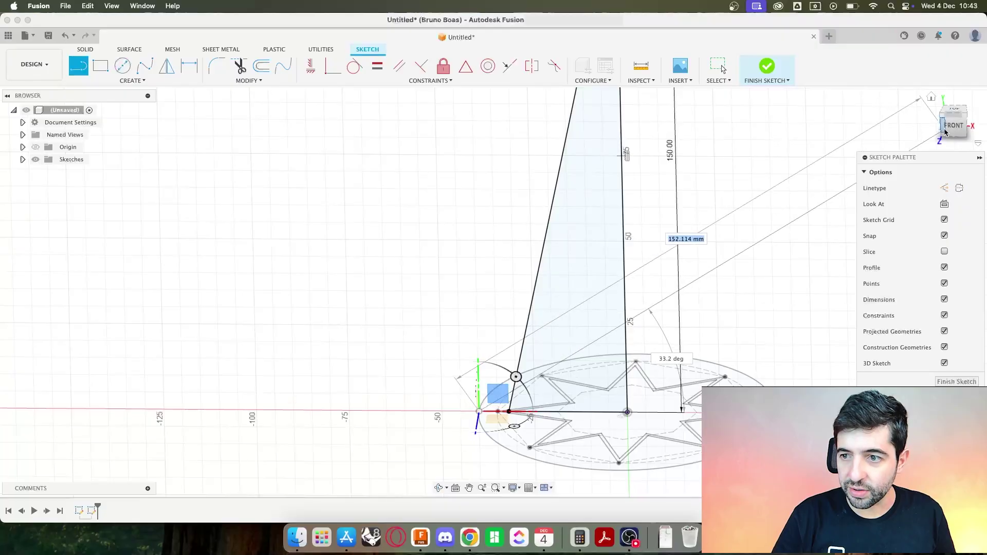
pyautogui.click(949, 130)
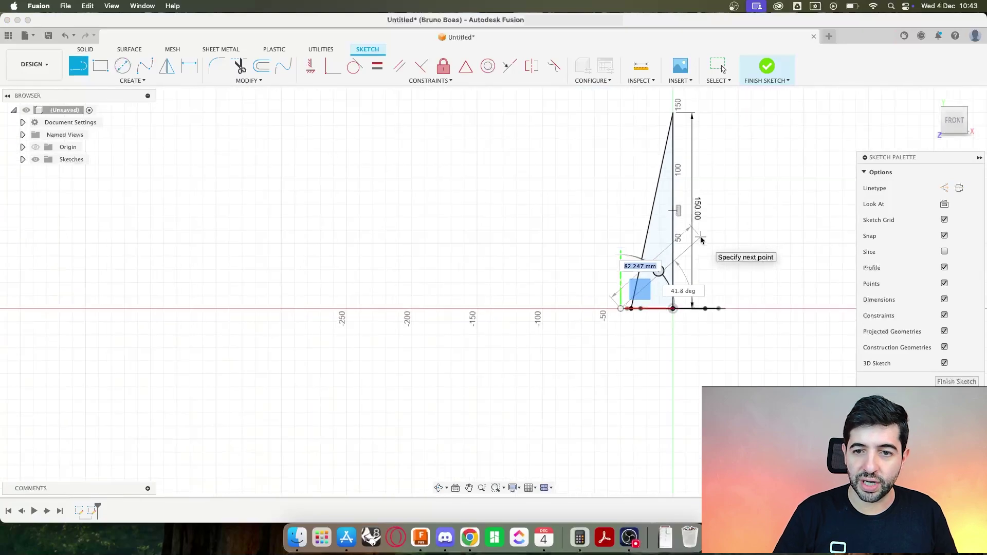
pyautogui.scroll(5, 691, 154)
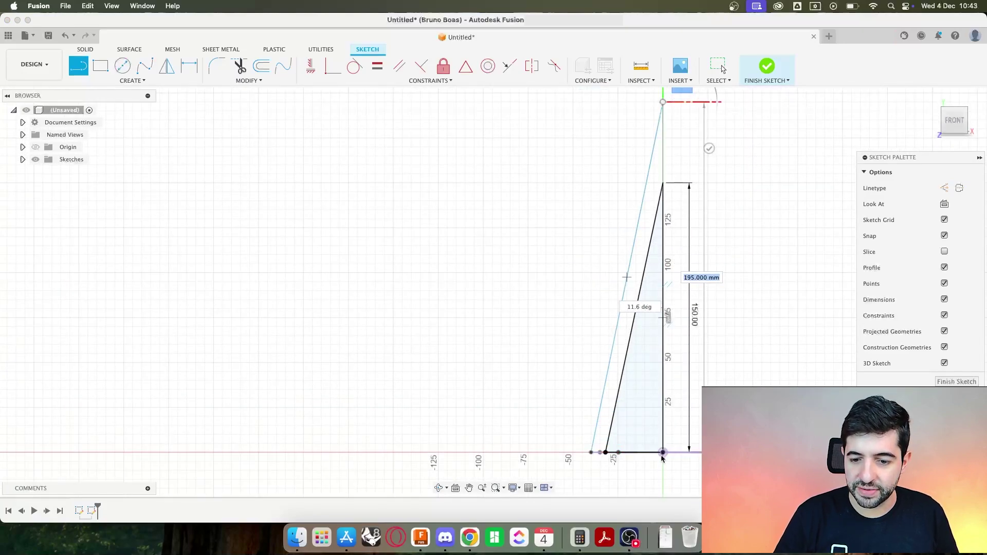
pyautogui.click(590, 453)
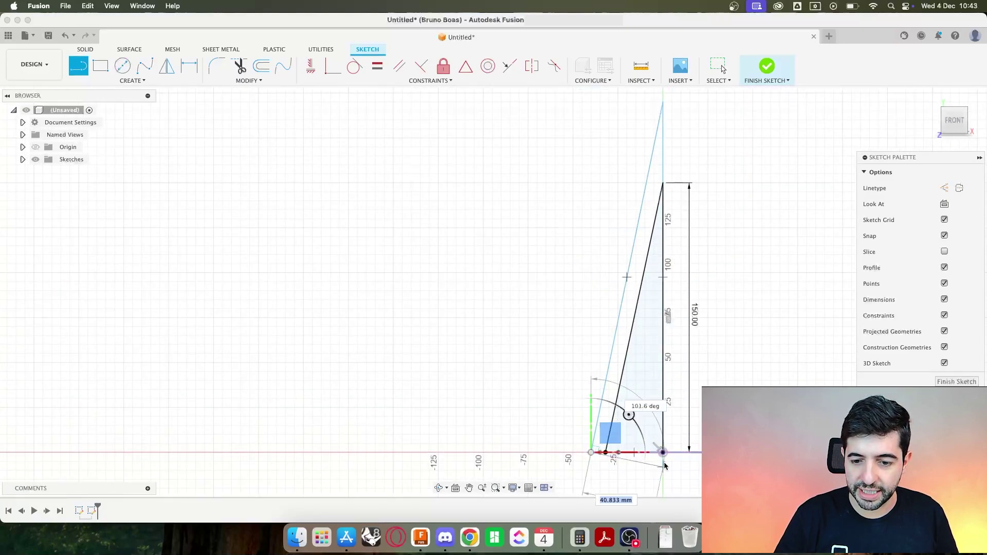
pyautogui.press('Escape')
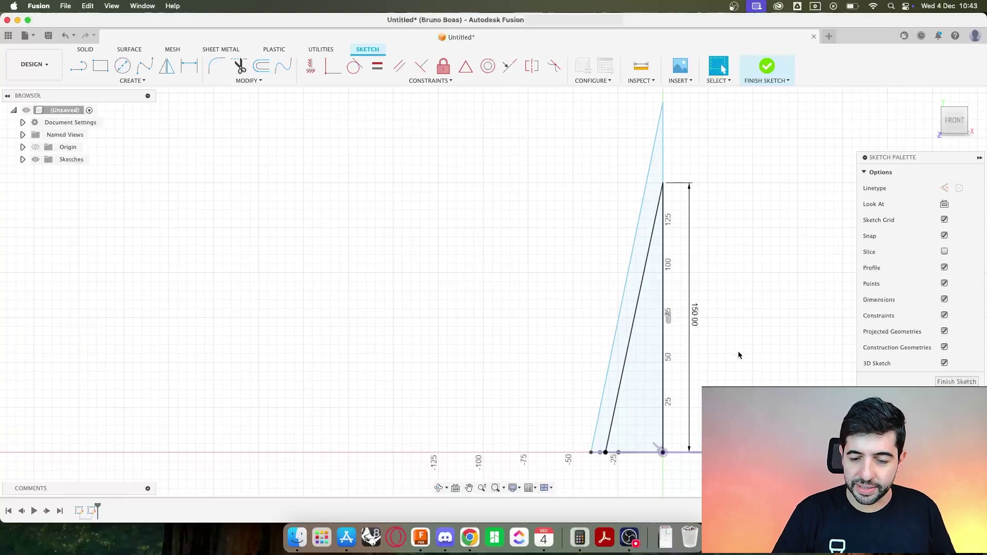
# - Dimension the larger triangle's vertical side to 200 mm
pyautogui.moveTo(729, 349); pyautogui.dragTo(685, 324, button='middle')
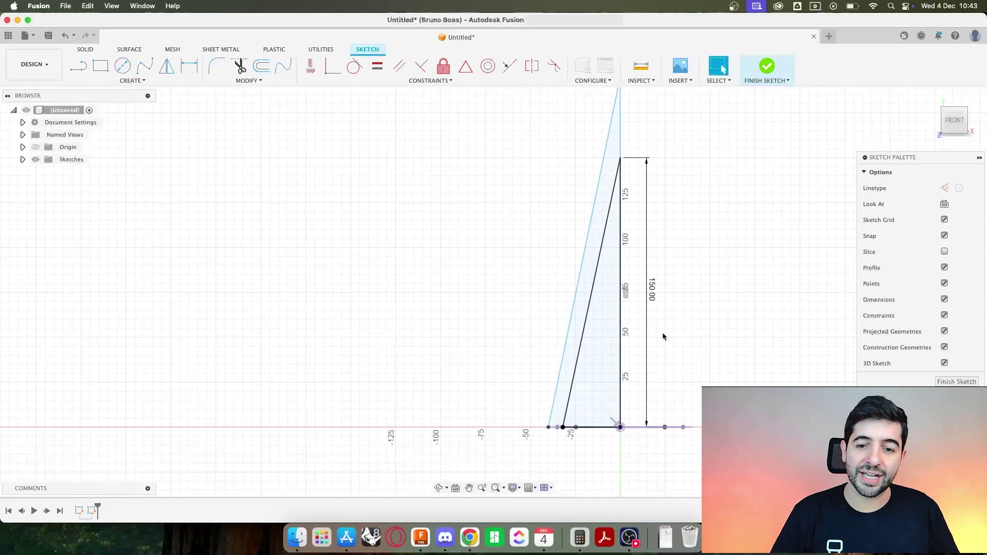
pyautogui.click(621, 139)
pyautogui.click(686, 178)
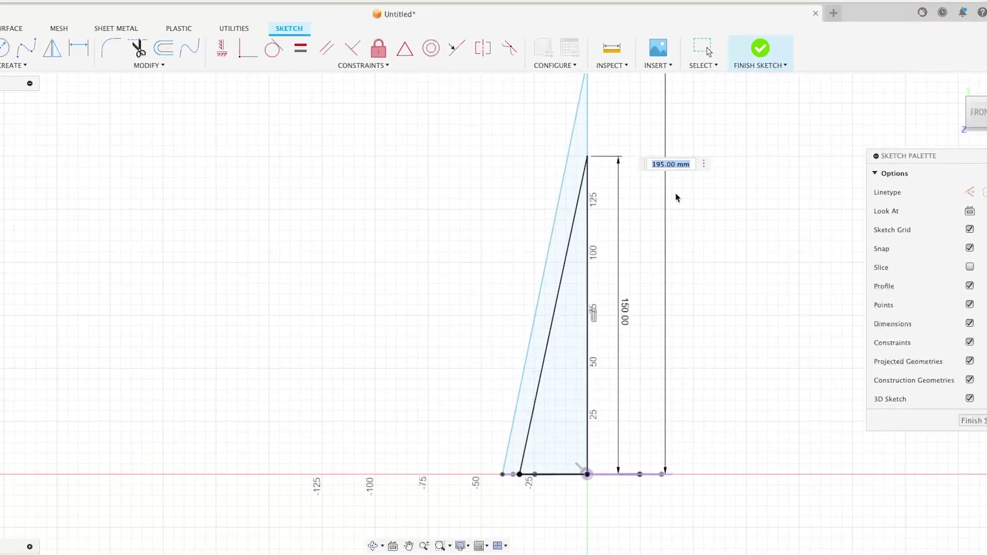
pyautogui.write('200')
pyautogui.press('Return')
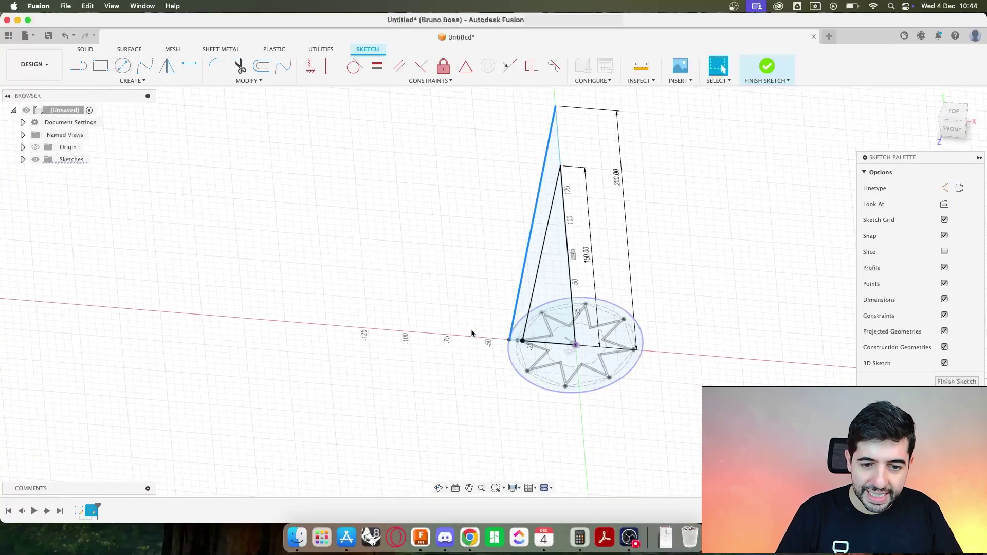
# - Constrain the larger triangle with Horizontal/Vertical so its base lies horizontal and its apex sits directly above the origin
pyautogui.moveTo(510, 339); pyautogui.dragTo(477, 384)
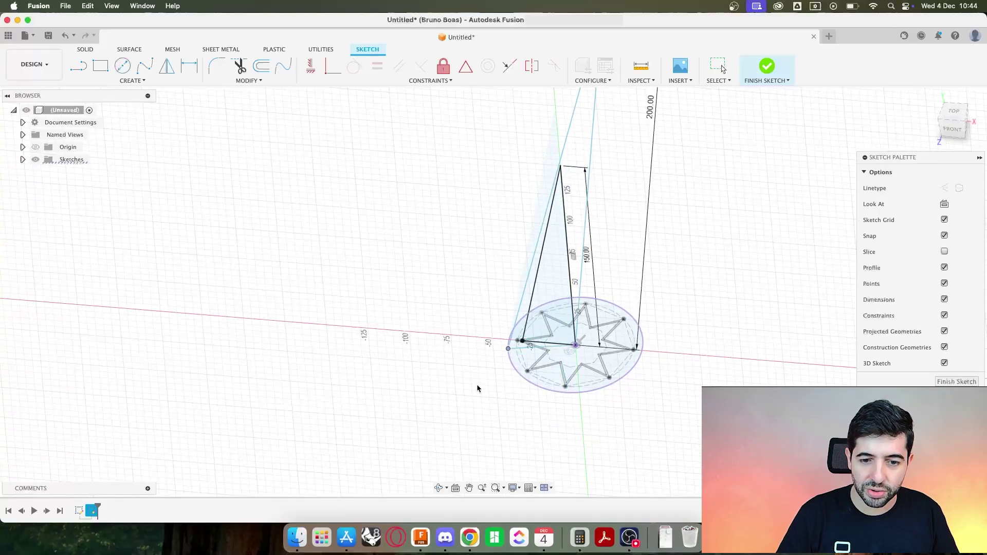
pyautogui.click(505, 352)
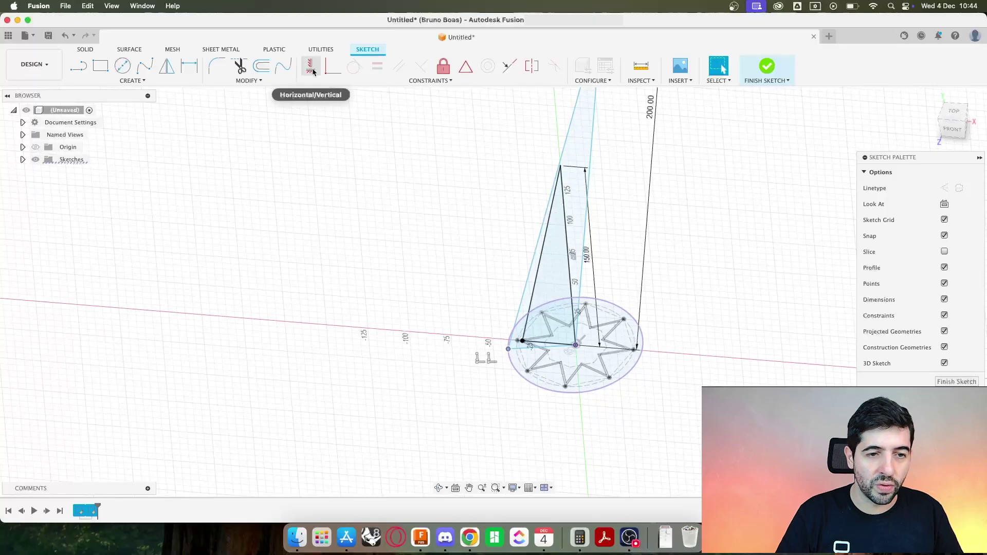
pyautogui.click(311, 69)
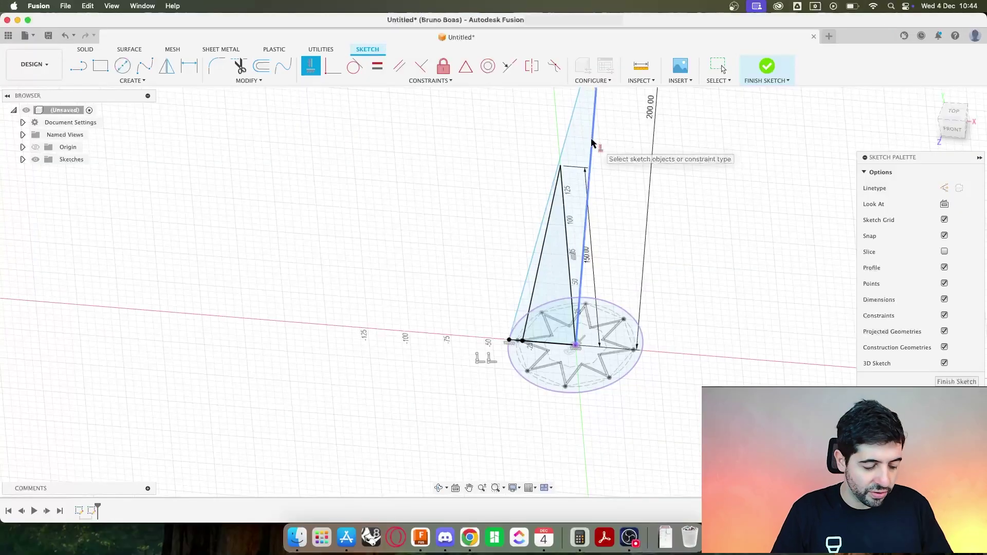
pyautogui.click(560, 167)
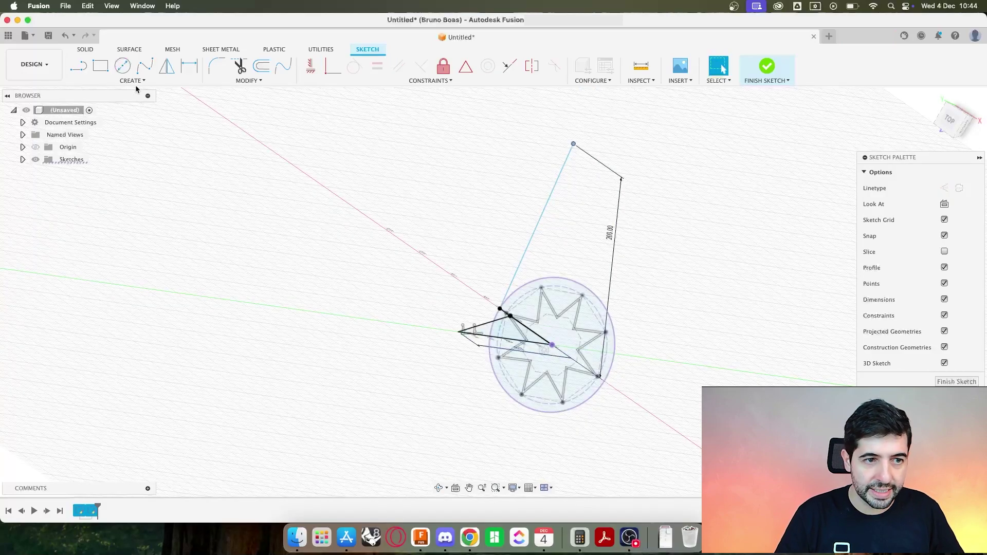
pyautogui.click(311, 68)
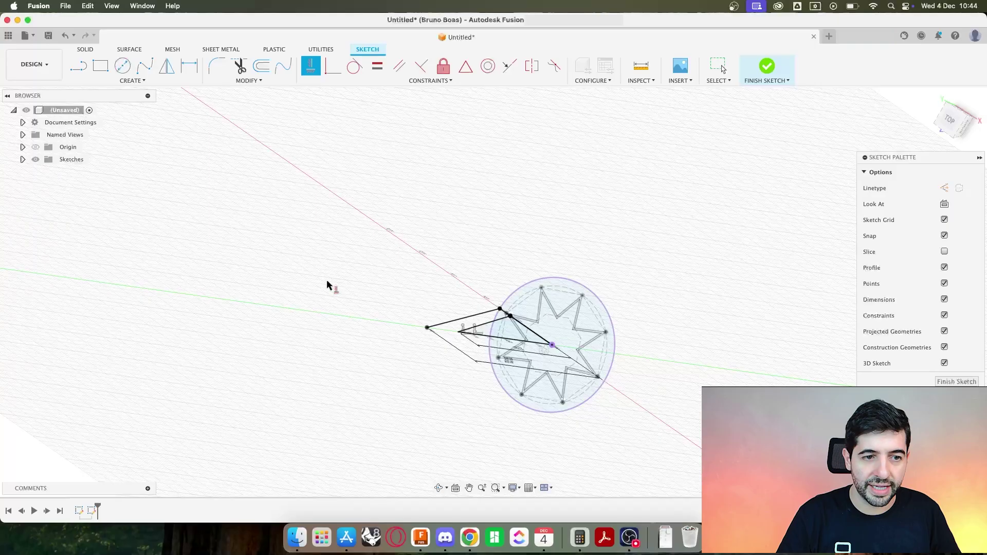
pyautogui.press('Escape')
# - Draw a line from the larger triangle's apex down to the origin to close its vertical side
pyautogui.click(74, 71)
pyautogui.keyDown('shift'); pyautogui.moveTo(363, 406); pyautogui.dragTo(479, 265, button='middle'); pyautogui.keyUp('shift')
pyautogui.click(482, 204)
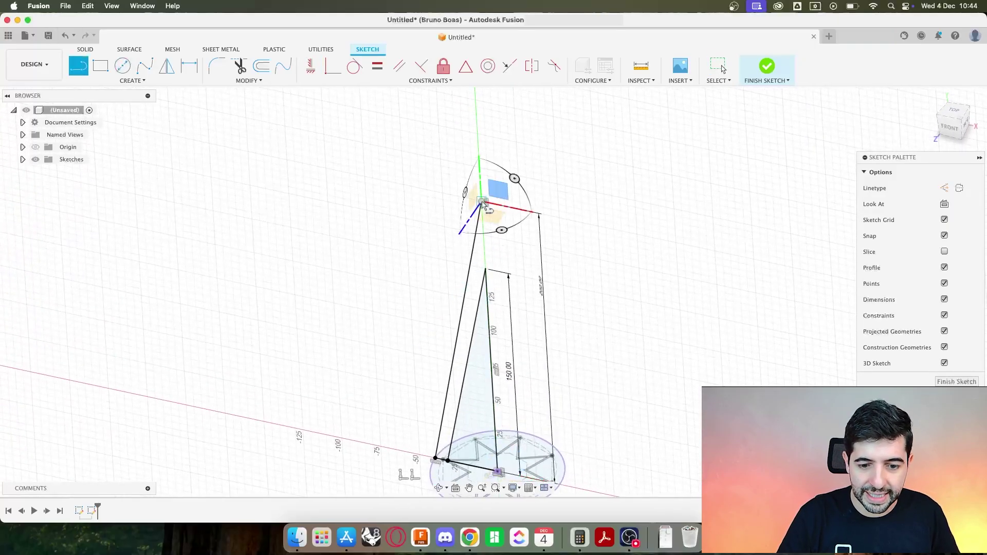
pyautogui.click(499, 473)
pyautogui.press('Escape')
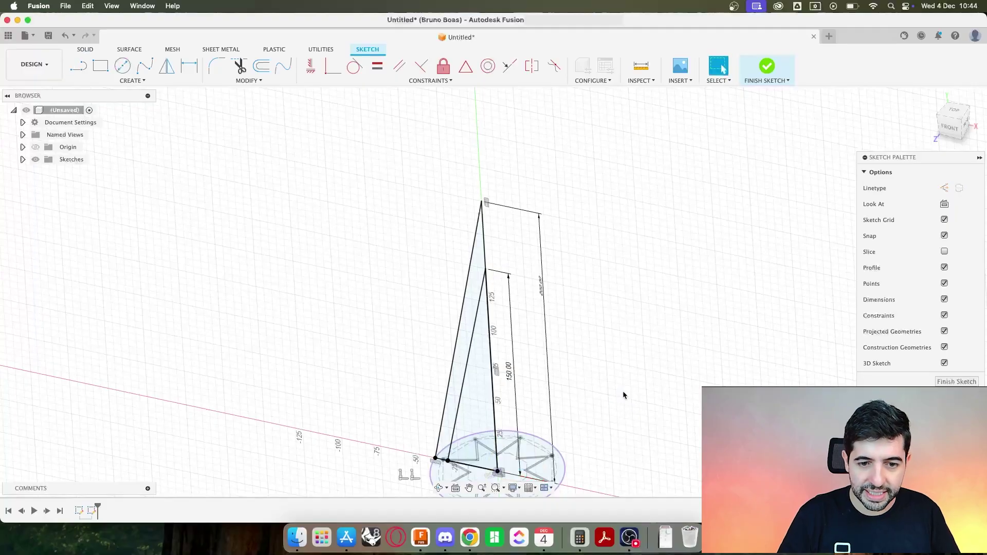
# - Set the height of the inner triangle, which starts at the star tip, to 200 mm
pyautogui.click(952, 128)
pyautogui.moveTo(600, 340)
pyautogui.mouseDown(button='middle')
pyautogui.moveTo(560, 293)
pyautogui.moveTo(581, 240)
pyautogui.mouseUp(button='middle')
pyautogui.doubleClick(547, 270)
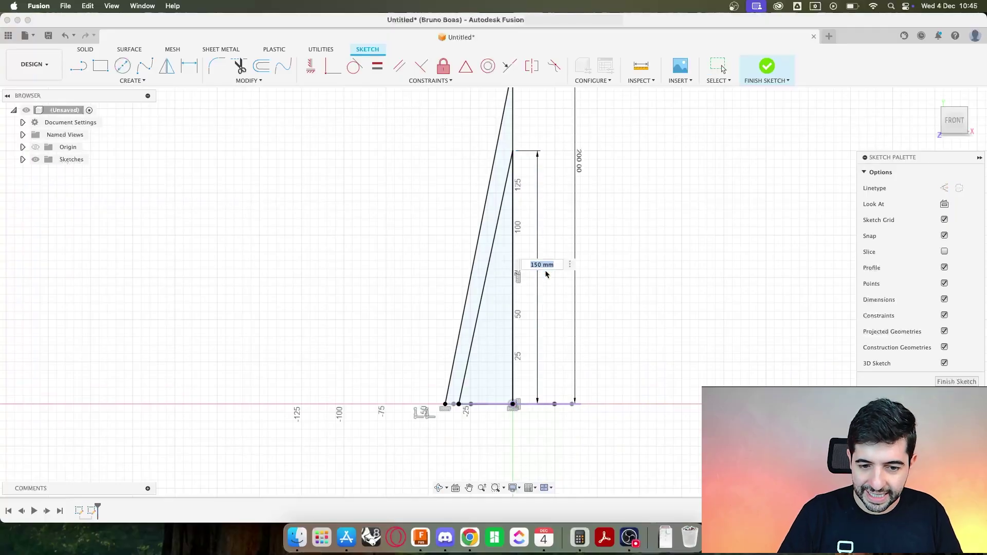
pyautogui.write('200')
pyautogui.press('Return')
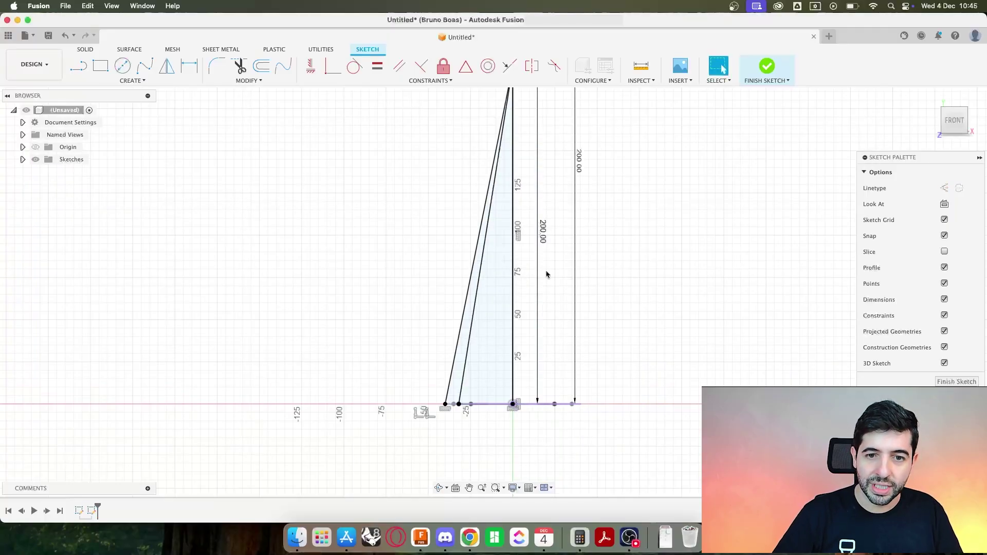
# - Set the height of the outer triangle, which starts at the circle's edge, to 150 mm
pyautogui.doubleClick(581, 161)
pyautogui.write('150')
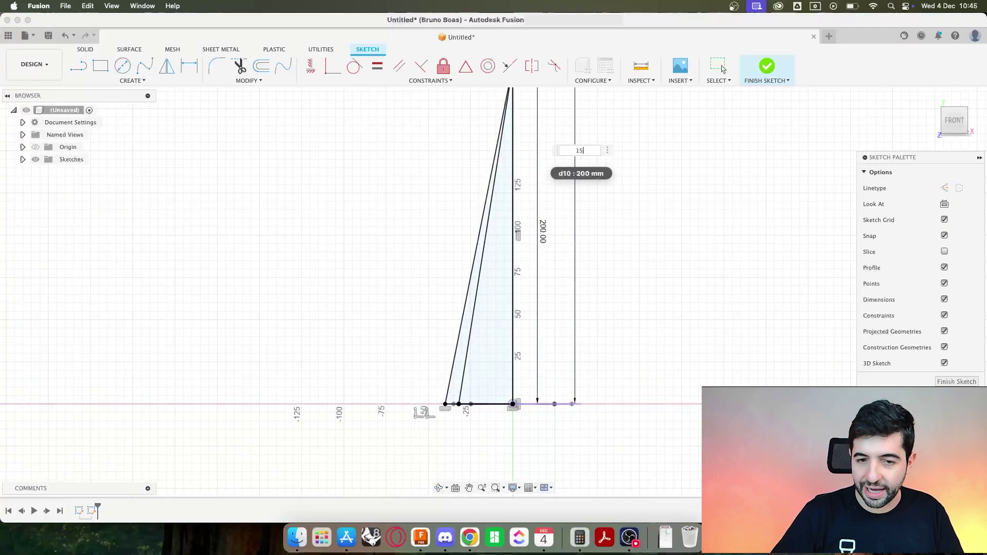
pyautogui.press('Return')
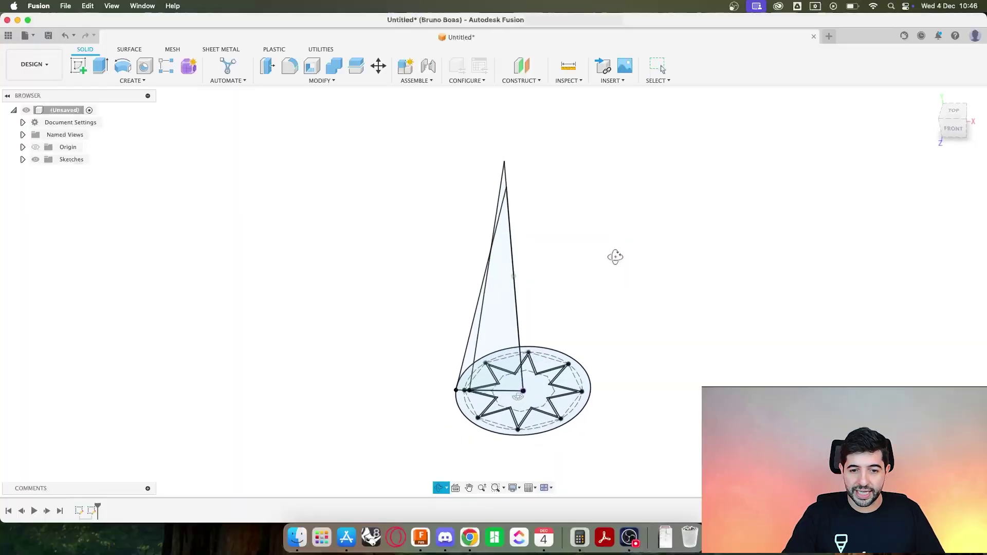
# - Revolve the two regions forming the outer triangle 360° about the vertical axis as a new body
pyautogui.press('Escape')
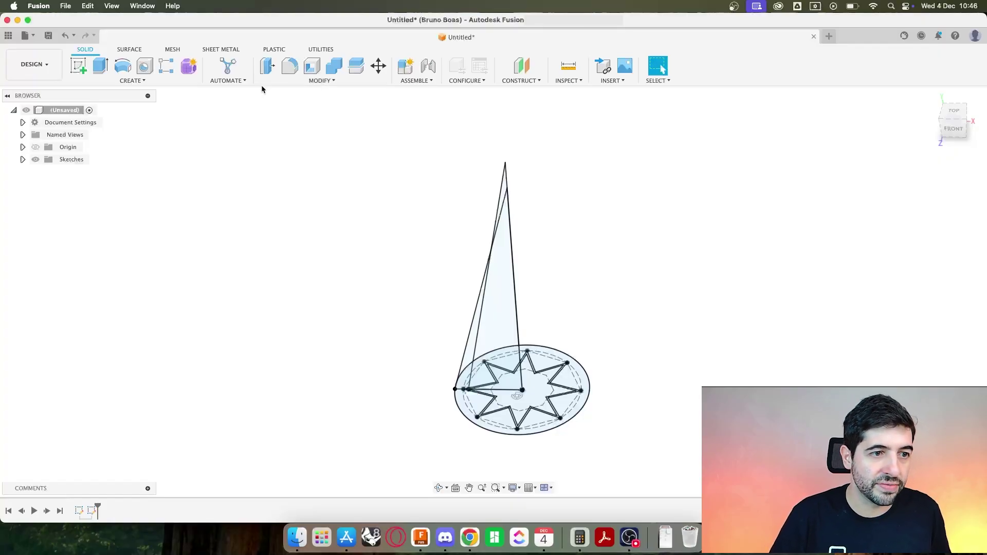
pyautogui.click(128, 68)
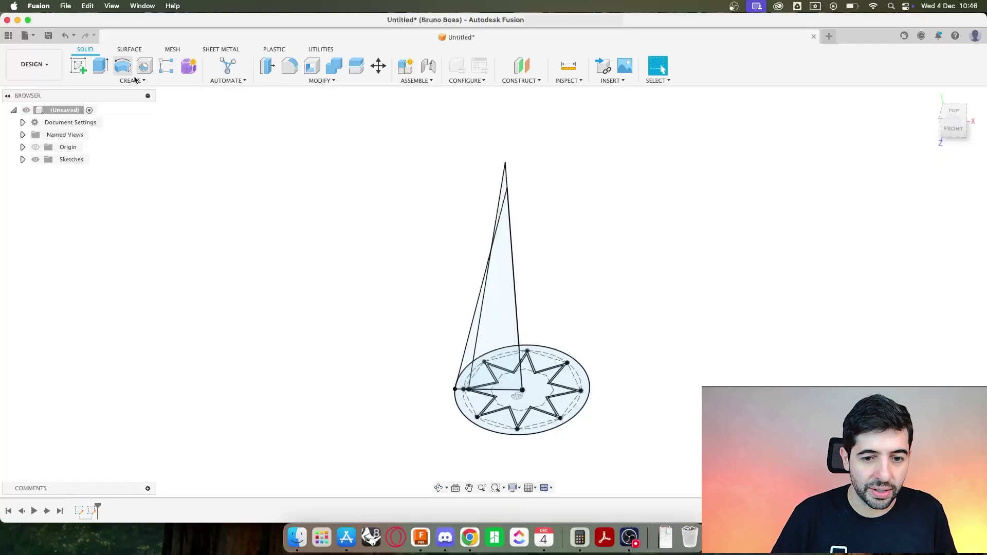
pyautogui.click(468, 371)
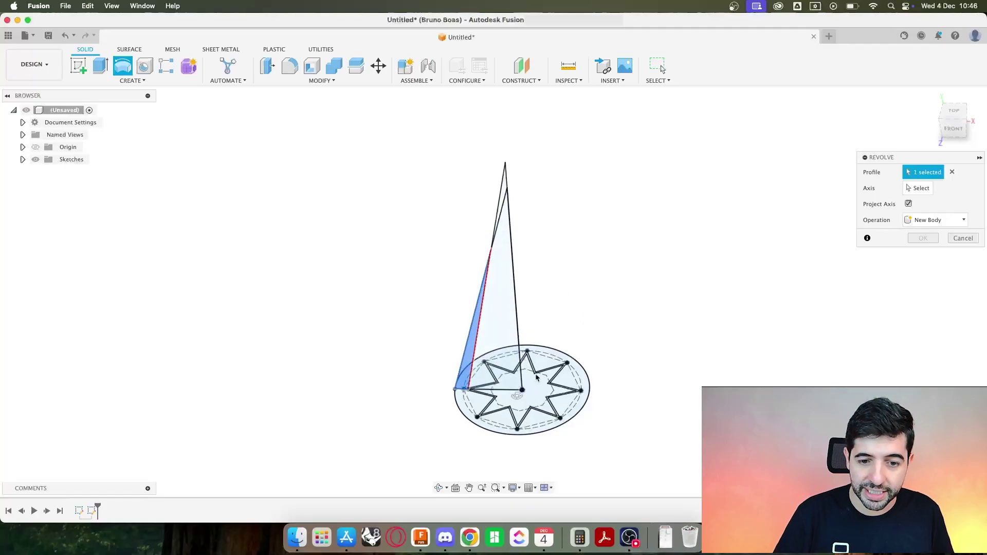
pyautogui.click(507, 335)
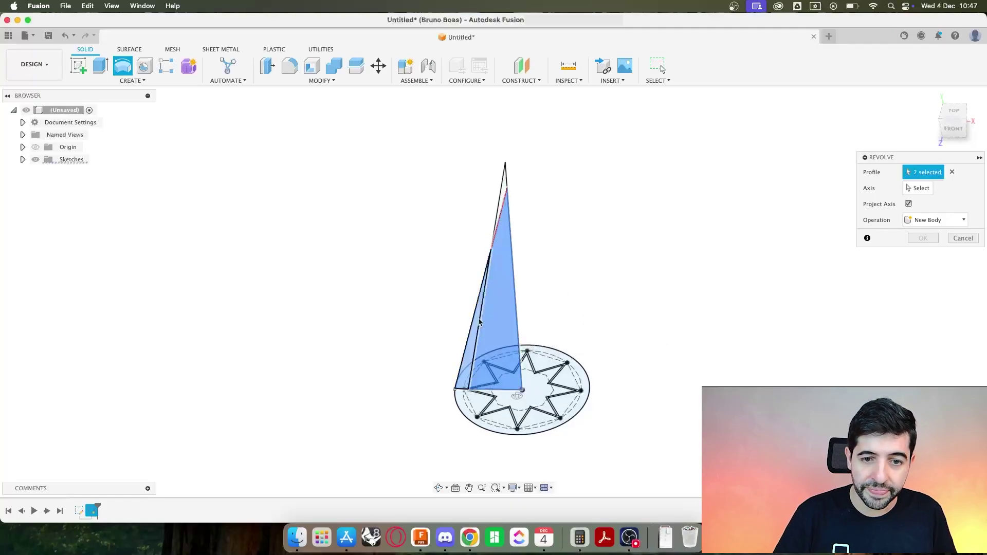
pyautogui.click(495, 283)
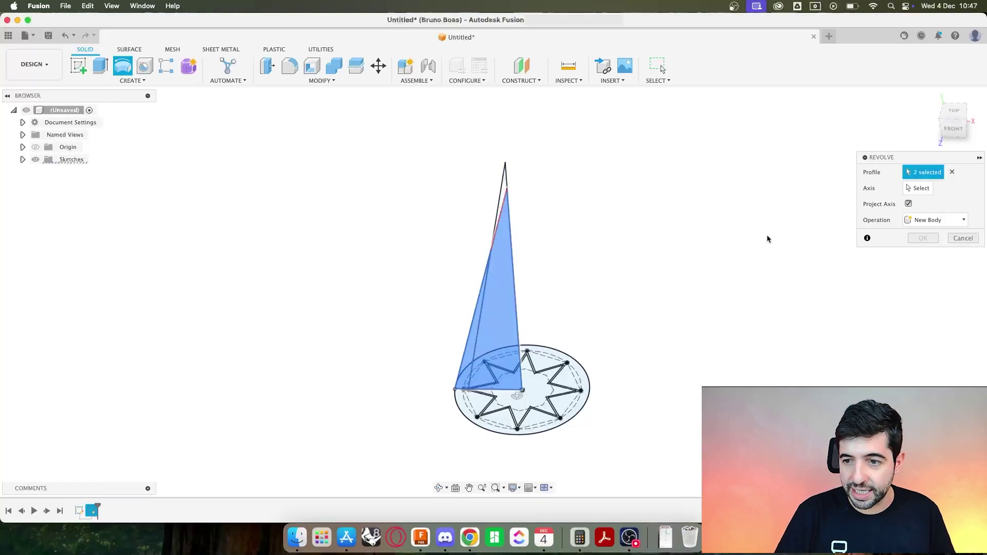
pyautogui.click(915, 189)
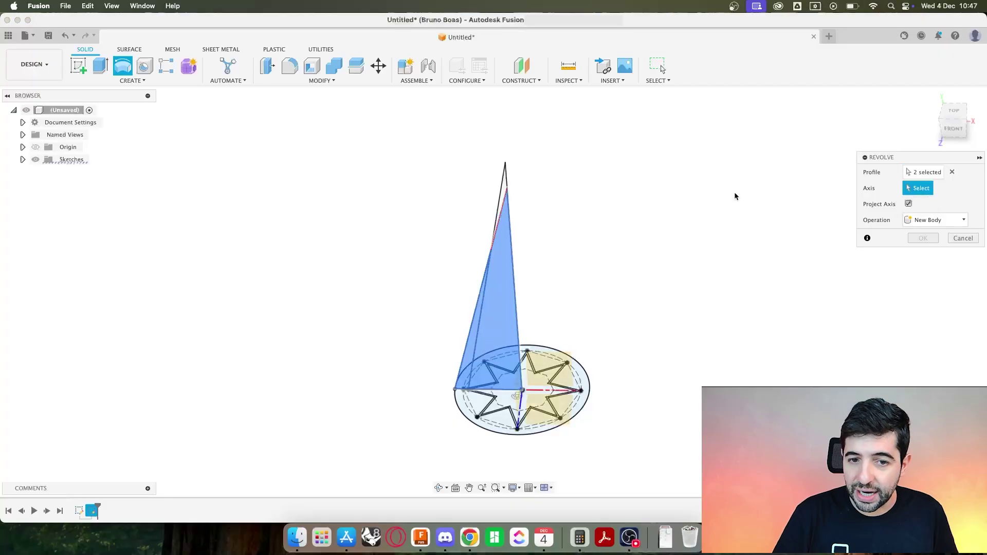
pyautogui.click(505, 179)
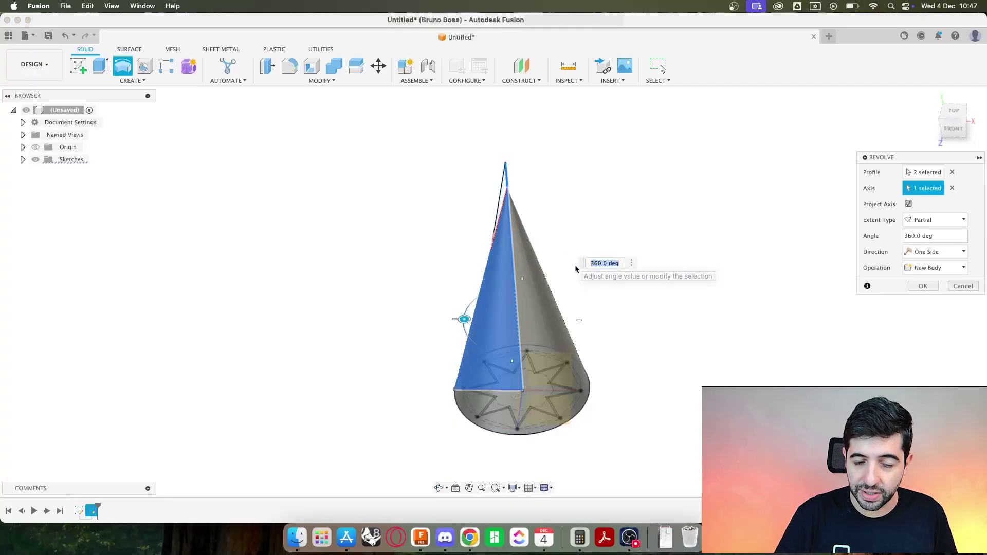
pyautogui.keyDown('shift'); pyautogui.moveTo(629, 329); pyautogui.dragTo(638, 282, button='middle'); pyautogui.keyUp('shift')
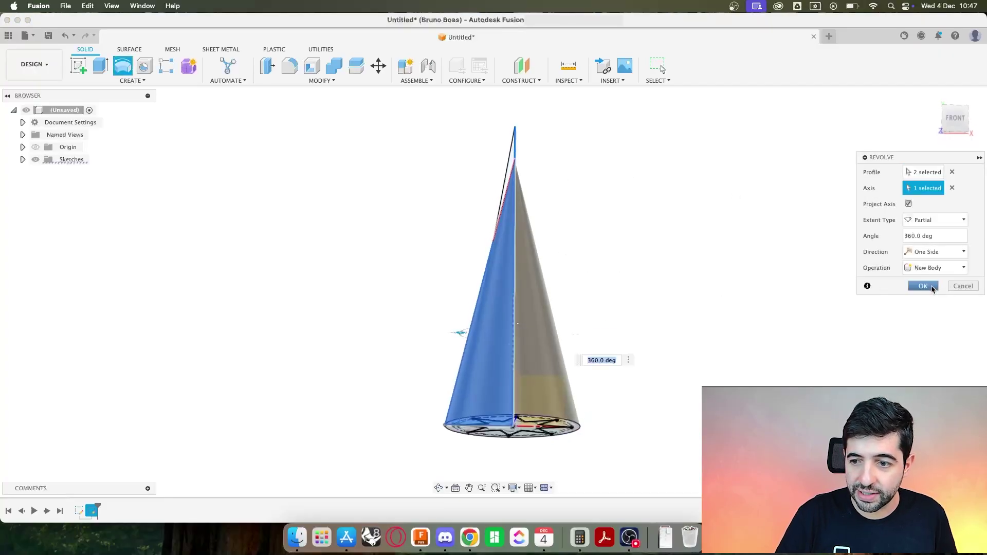
pyautogui.click(924, 285)
pyautogui.moveTo(657, 333); pyautogui.dragTo(641, 284, button='middle')
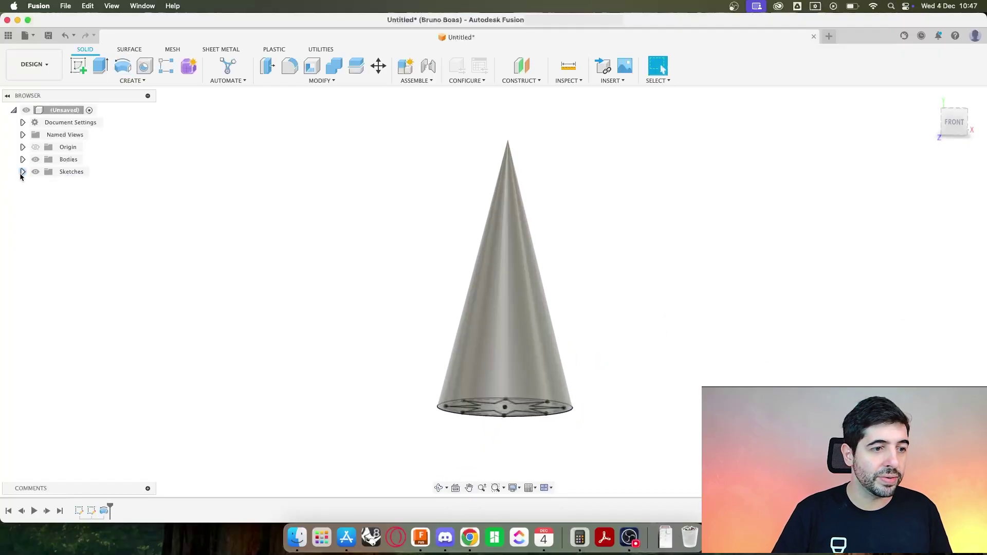
# - Expand the list of sketches, show Sketch3 over the cone for a look, and hide it again
pyautogui.click(22, 173)
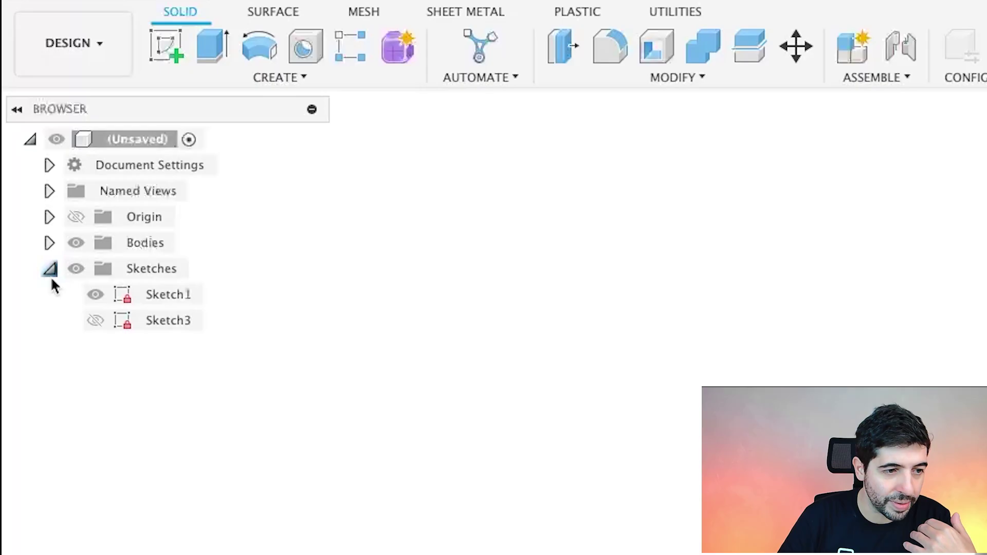
pyautogui.click(94, 324)
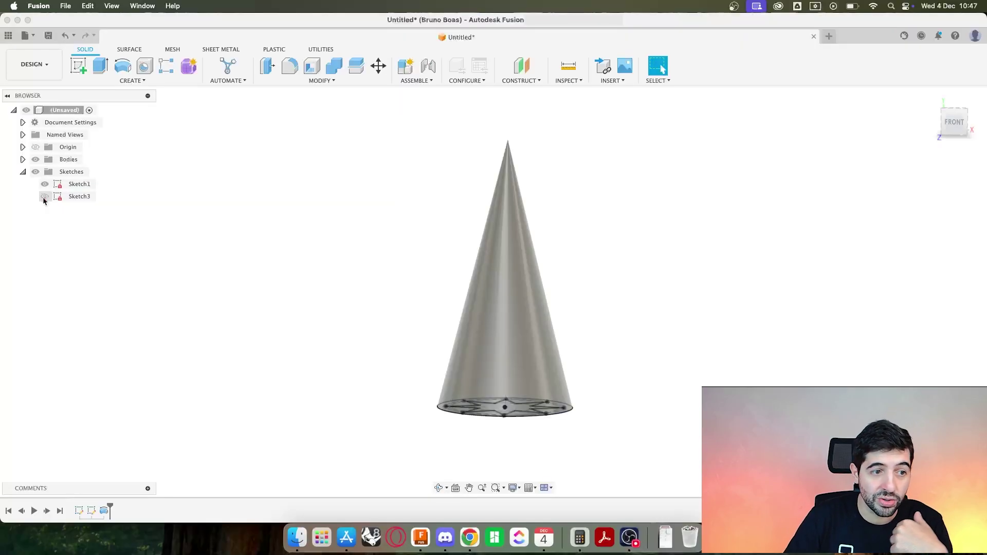
pyautogui.click(43, 198)
pyautogui.click(43, 198)
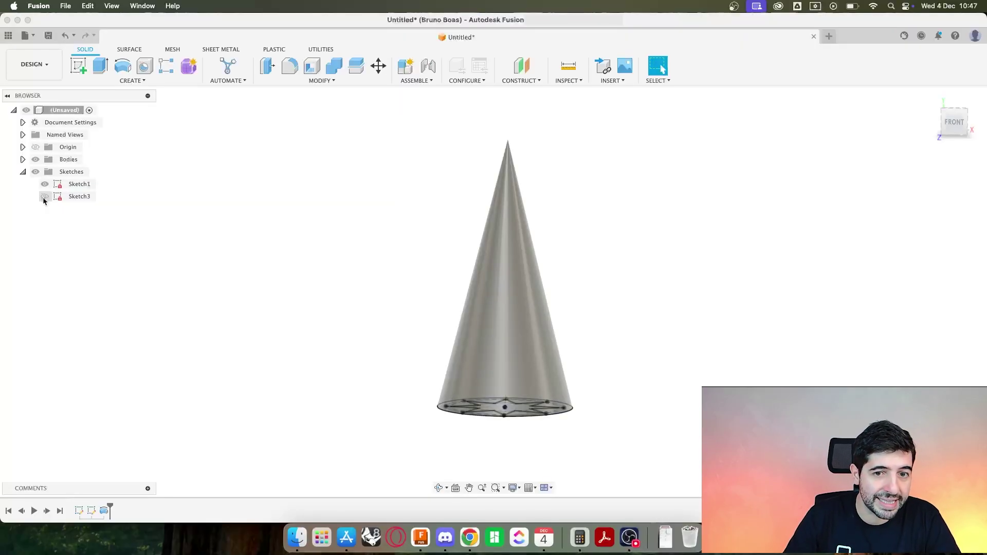
pyautogui.click(43, 199)
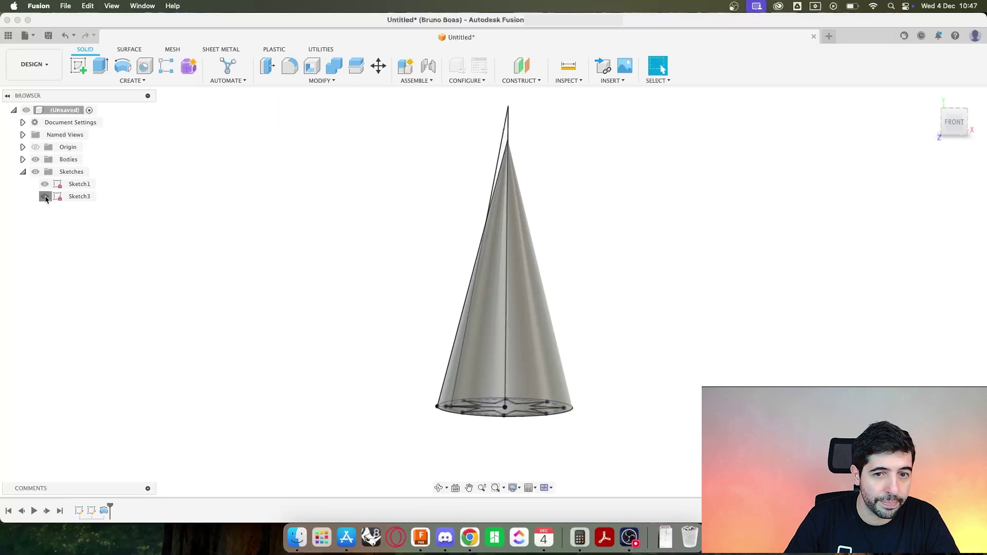
pyautogui.click(45, 198)
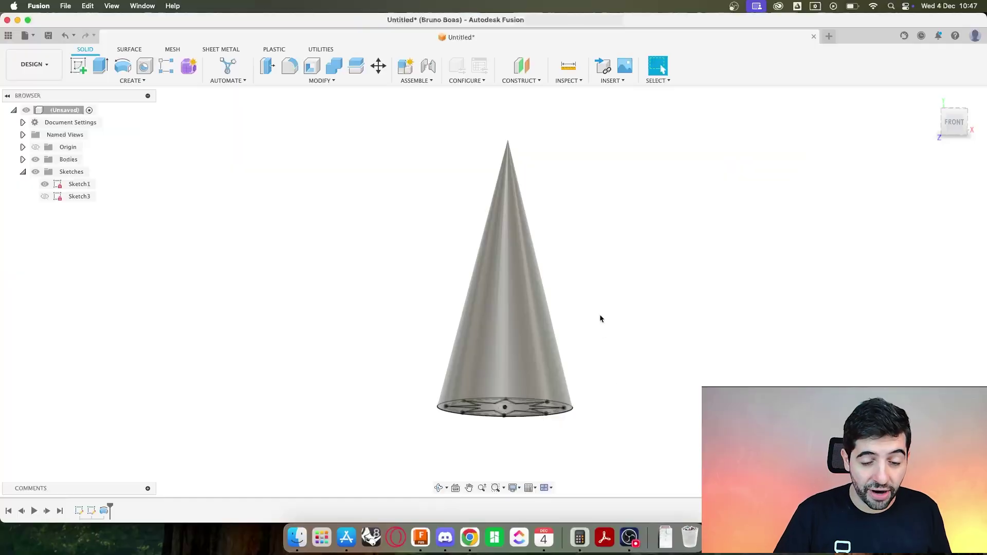
pyautogui.keyDown('shift'); pyautogui.moveTo(600, 319); pyautogui.dragTo(607, 383, button='middle'); pyautogui.keyUp('shift')
pyautogui.scroll(10, 492, 382)
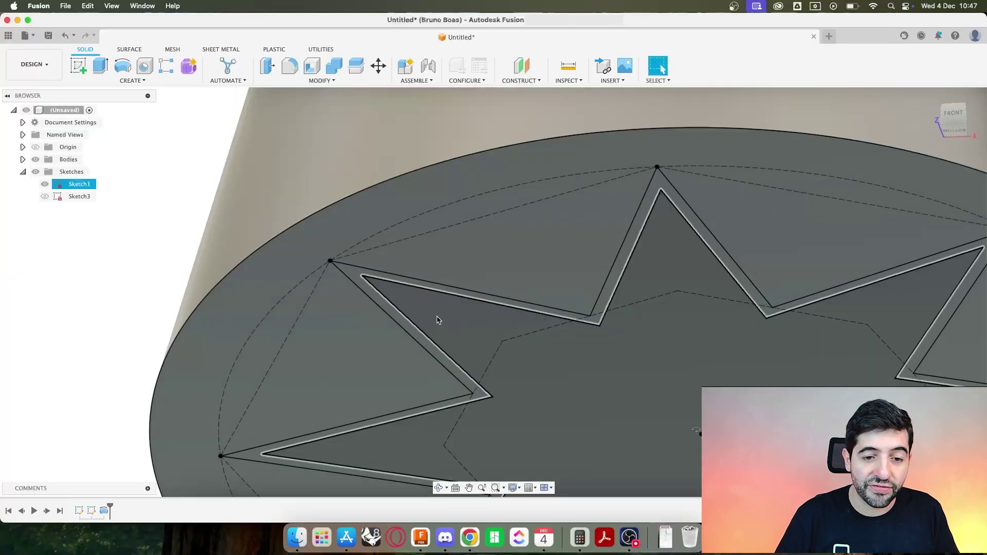
pyautogui.scroll(-10, 453, 359)
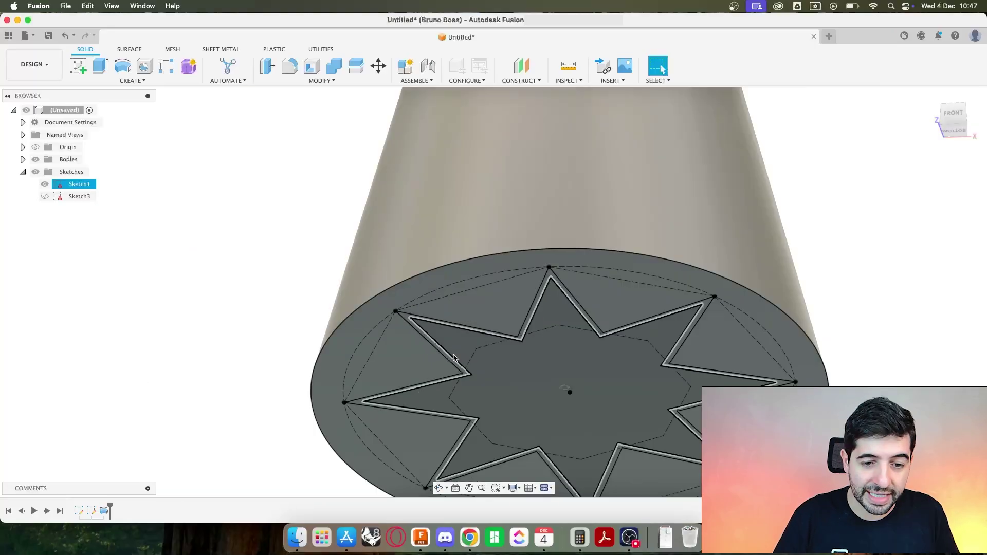
pyautogui.scroll(3, 474, 335)
pyautogui.scroll(-3, 503, 282)
pyautogui.scroll(-3, 515, 265)
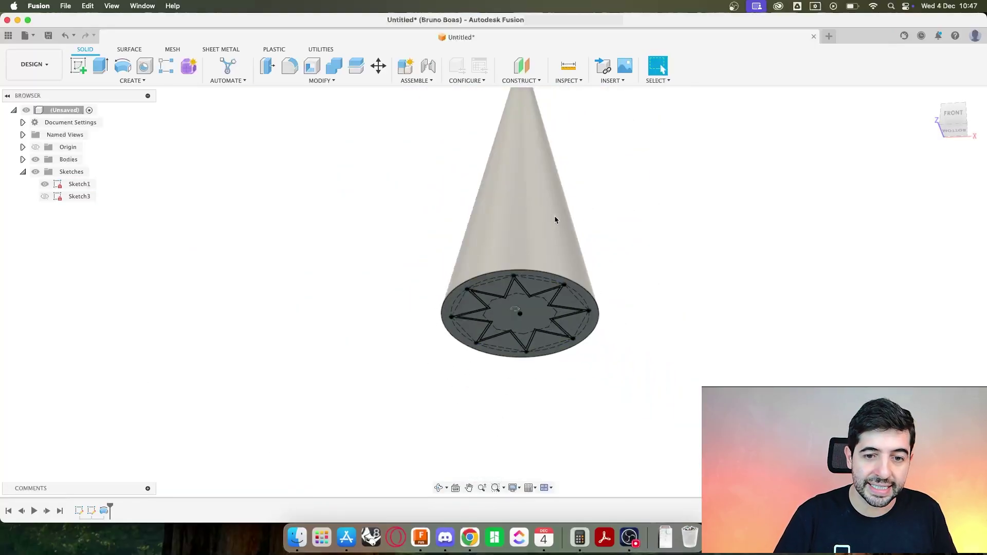
pyautogui.click(133, 81)
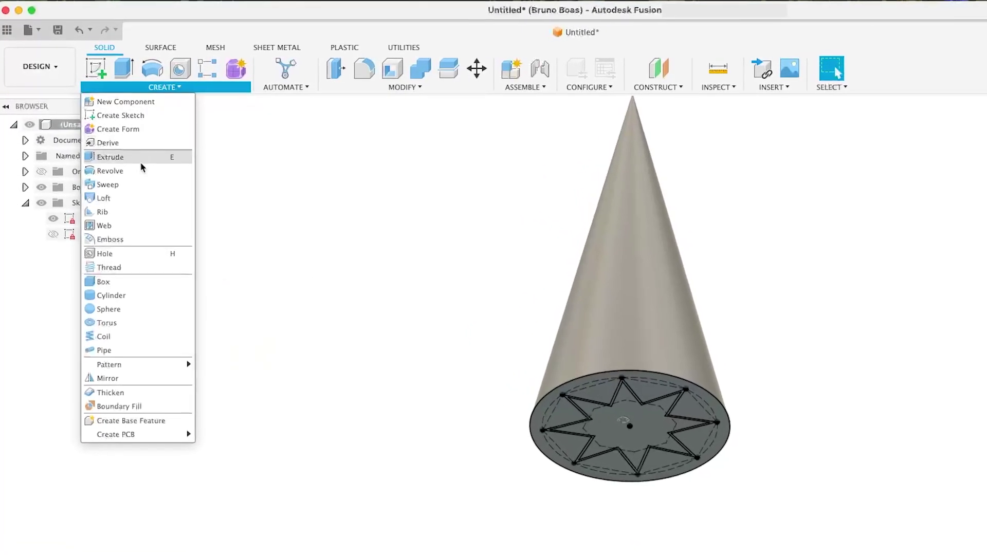
pyautogui.click(134, 186)
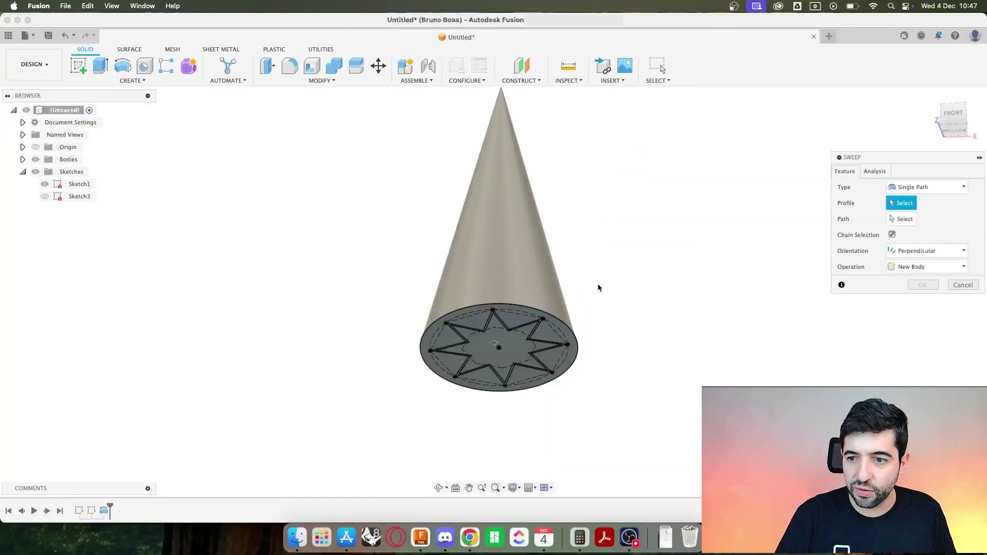
pyautogui.scroll(10, 462, 366)
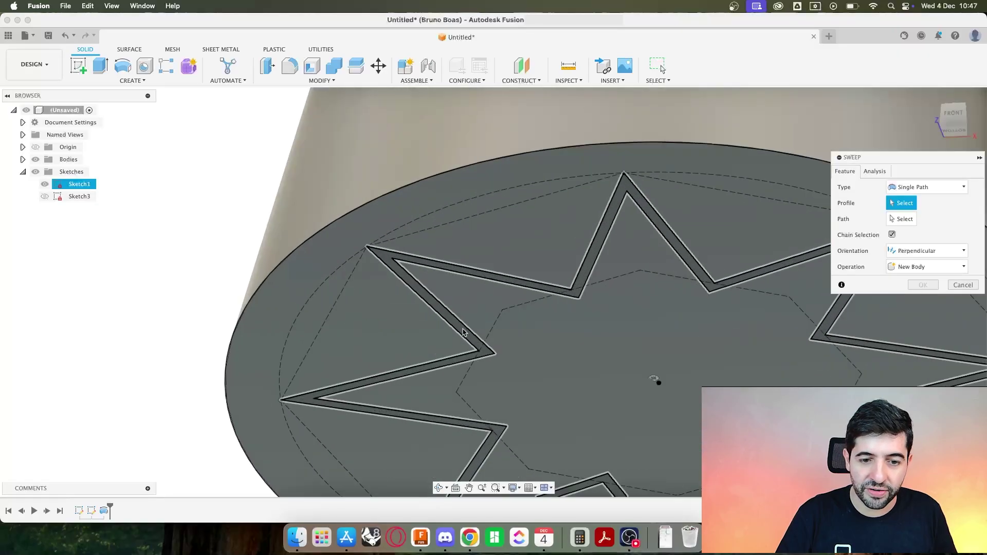
pyautogui.click(461, 332)
pyautogui.click(469, 333)
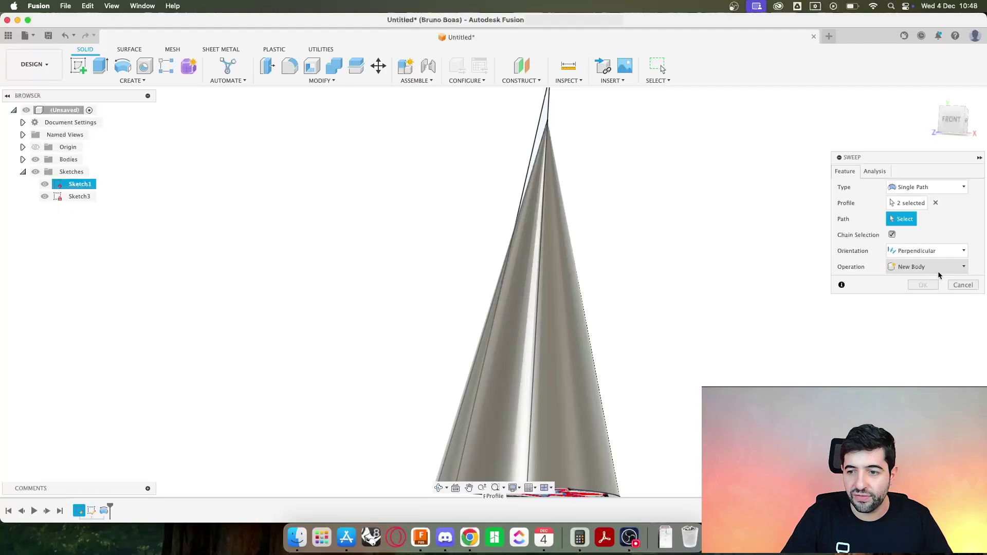
pyautogui.click(960, 286)
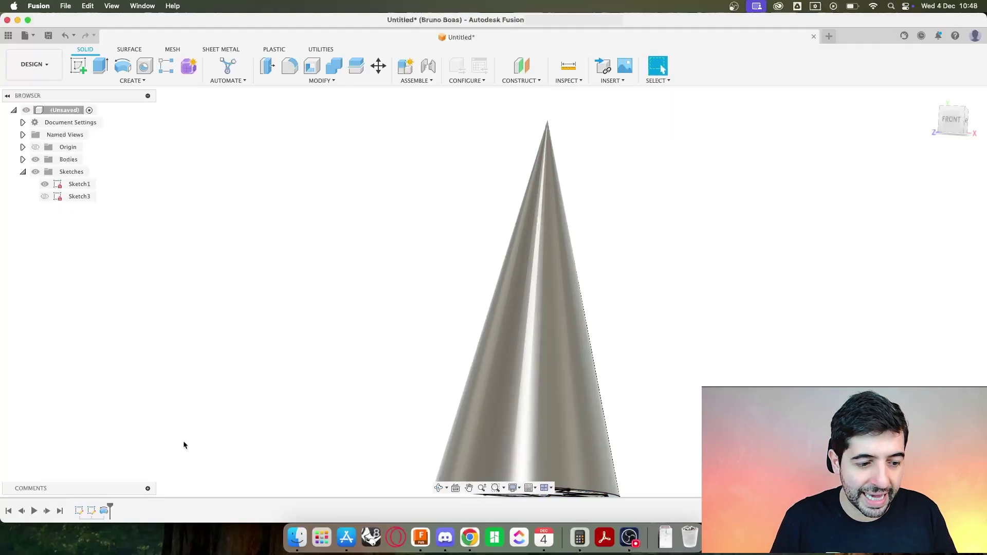
pyautogui.rightClick(92, 511)
pyautogui.click(123, 403)
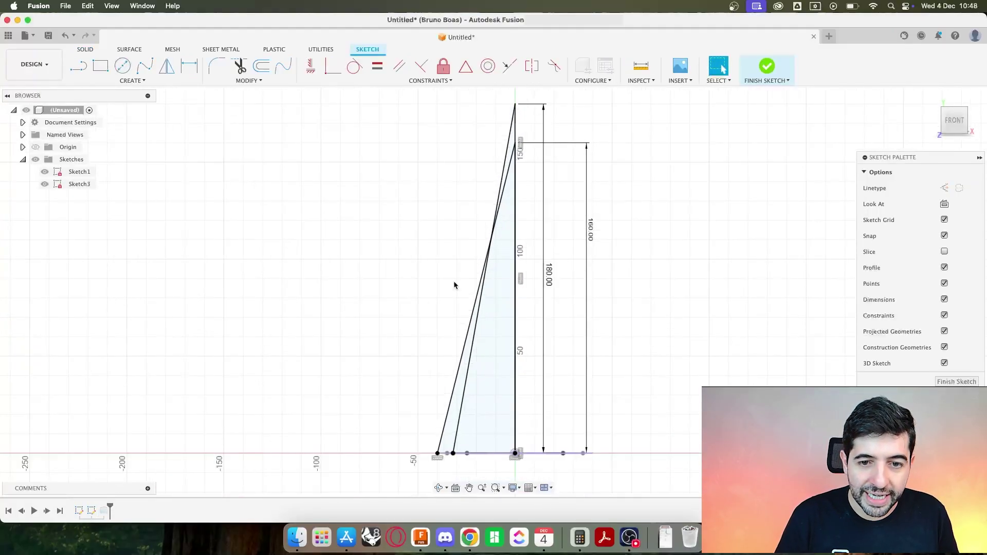
pyautogui.scroll(-2, 454, 284)
pyautogui.click(77, 65)
pyautogui.click(498, 404)
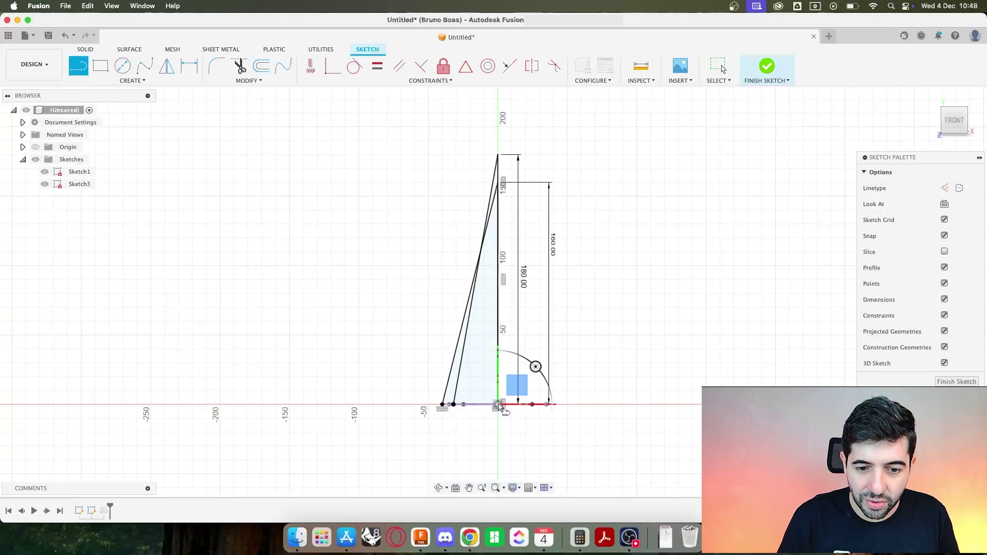
pyautogui.press('Escape')
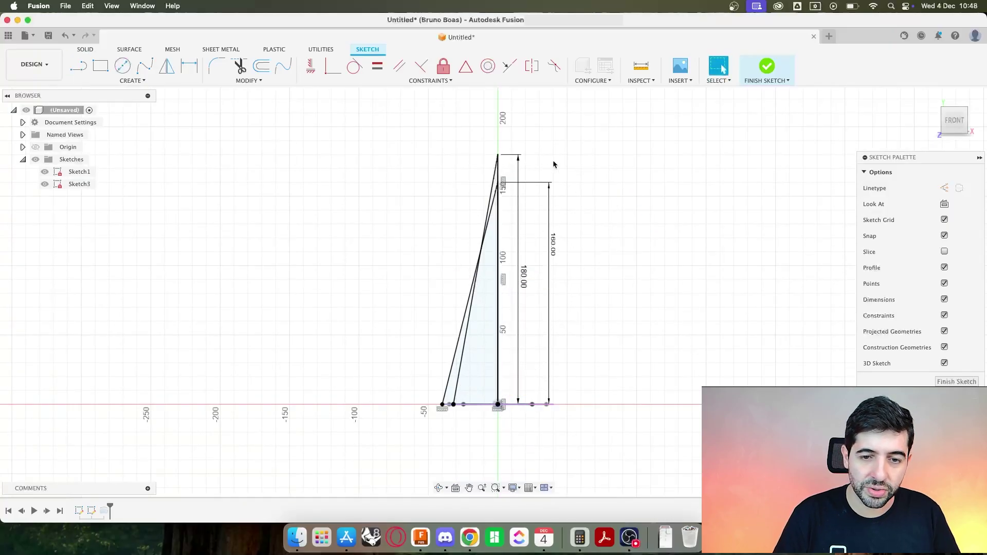
pyautogui.click(767, 68)
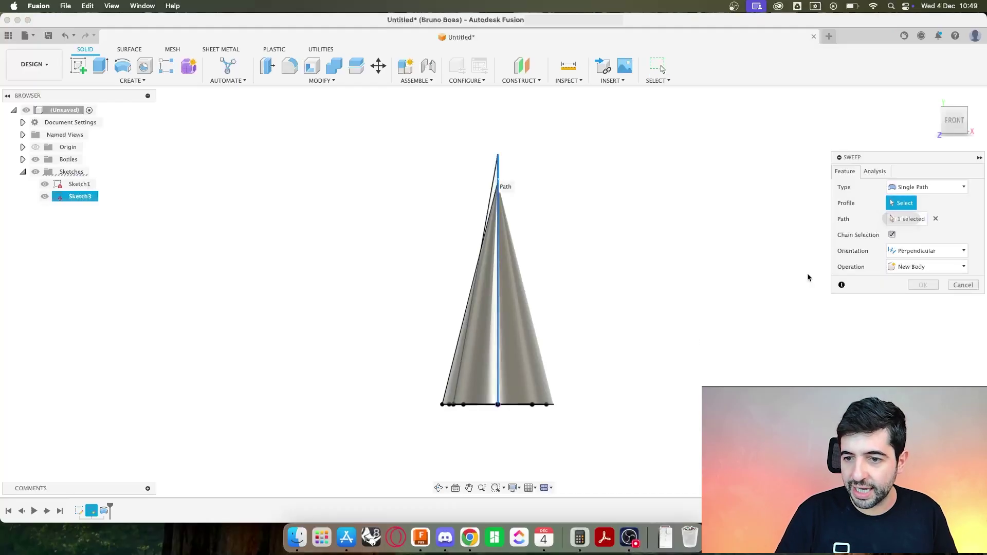
# - Sweep the inner star and its thin outline region along the vertical centre line as a twisted cut through the cone
pyautogui.keyDown('shift'); pyautogui.moveTo(809, 276); pyautogui.dragTo(590, 301, button='middle'); pyautogui.keyUp('shift')
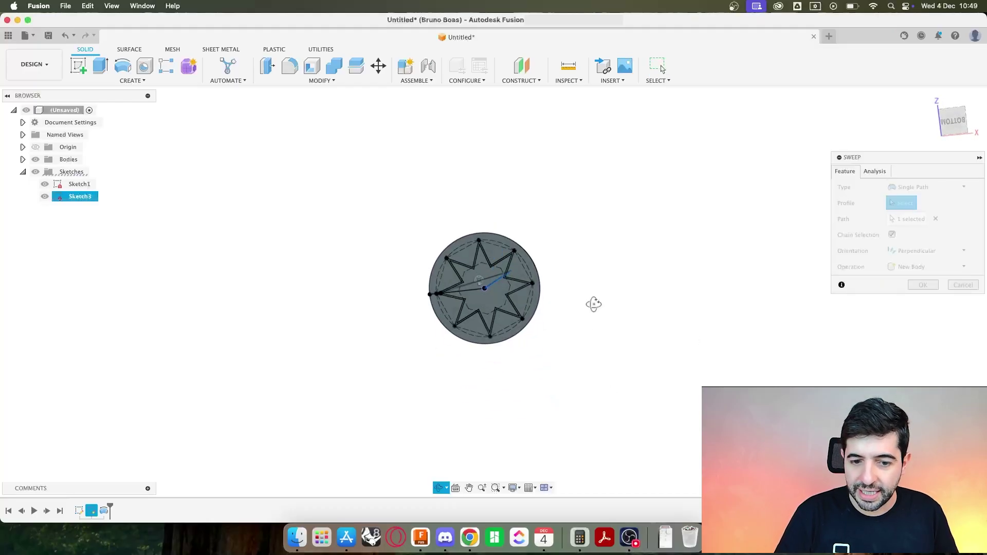
pyautogui.scroll(10, 458, 277)
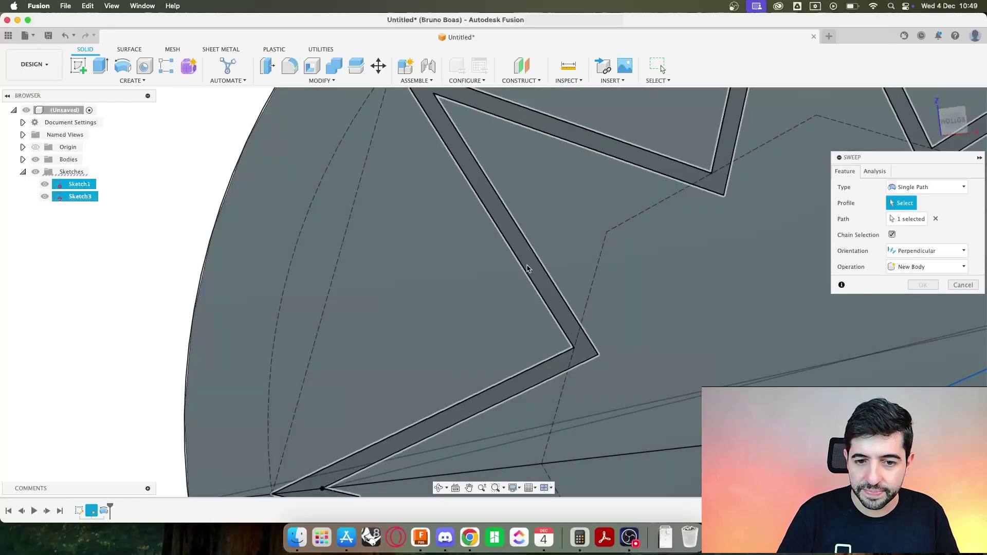
pyautogui.click(528, 266)
pyautogui.click(559, 244)
pyautogui.scroll(-10, 559, 244)
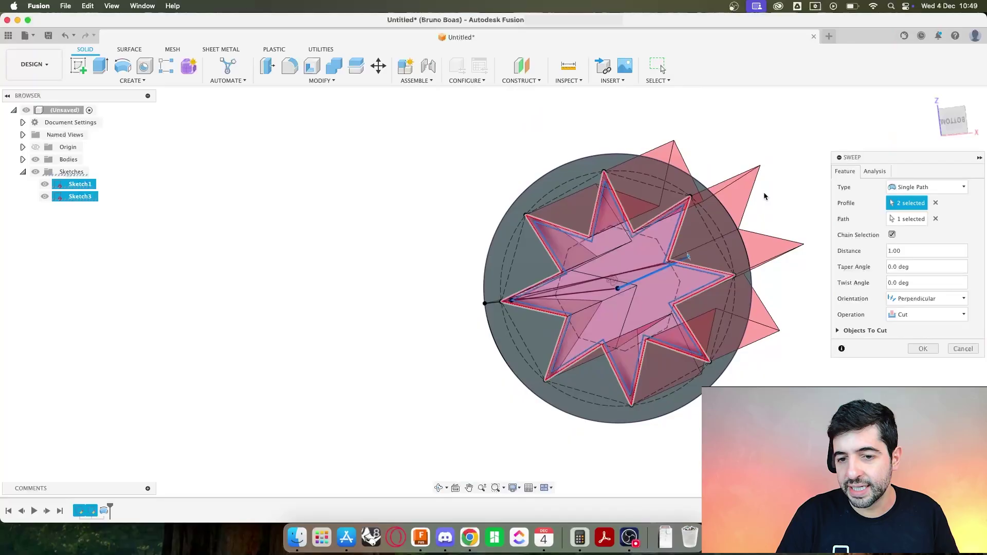
pyautogui.keyDown('shift'); pyautogui.moveTo(763, 192); pyautogui.dragTo(735, 257, button='middle'); pyautogui.keyUp('shift')
pyautogui.scroll(3, 736, 257)
pyautogui.scroll(-4, 735, 257)
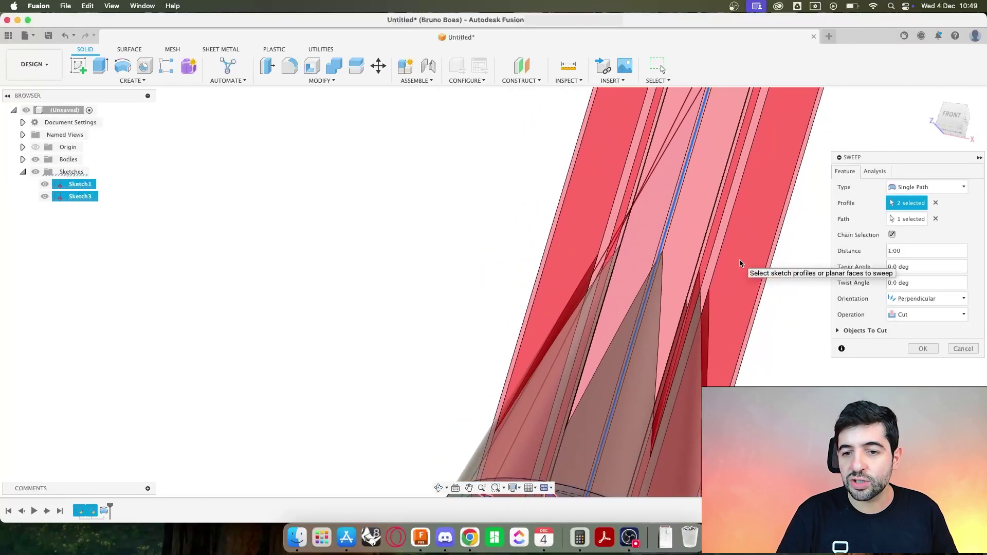
pyautogui.scroll(-3, 677, 246)
pyautogui.keyDown('shift'); pyautogui.moveTo(676, 247); pyautogui.dragTo(673, 276, button='middle'); pyautogui.keyUp('shift')
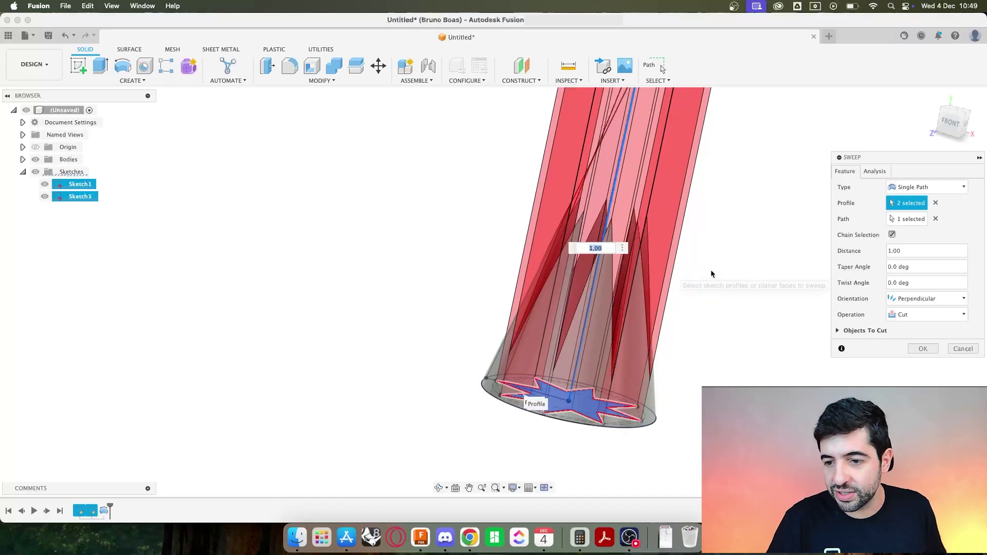
pyautogui.click(868, 245)
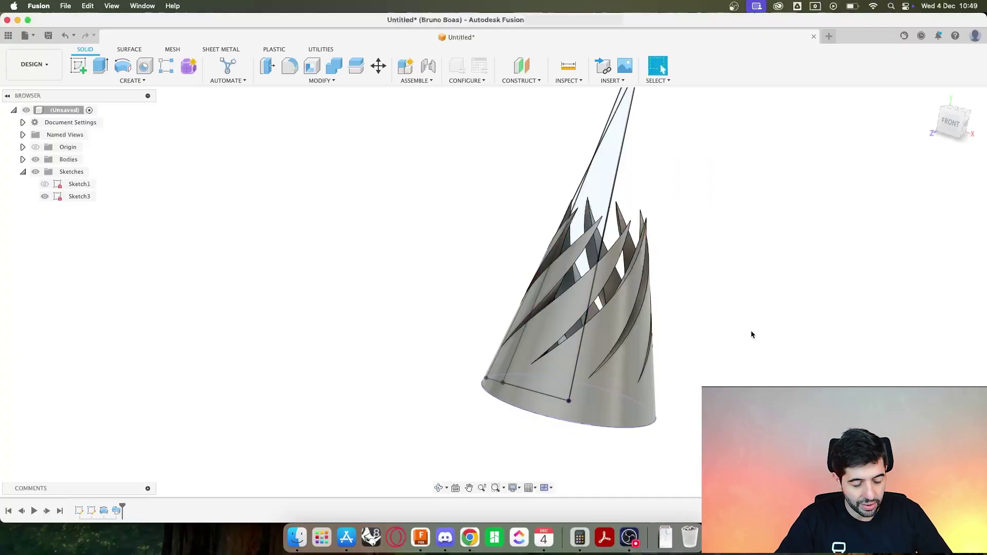
pyautogui.keyDown('shift'); pyautogui.moveTo(751, 334); pyautogui.dragTo(643, 353, button='middle'); pyautogui.keyUp('shift')
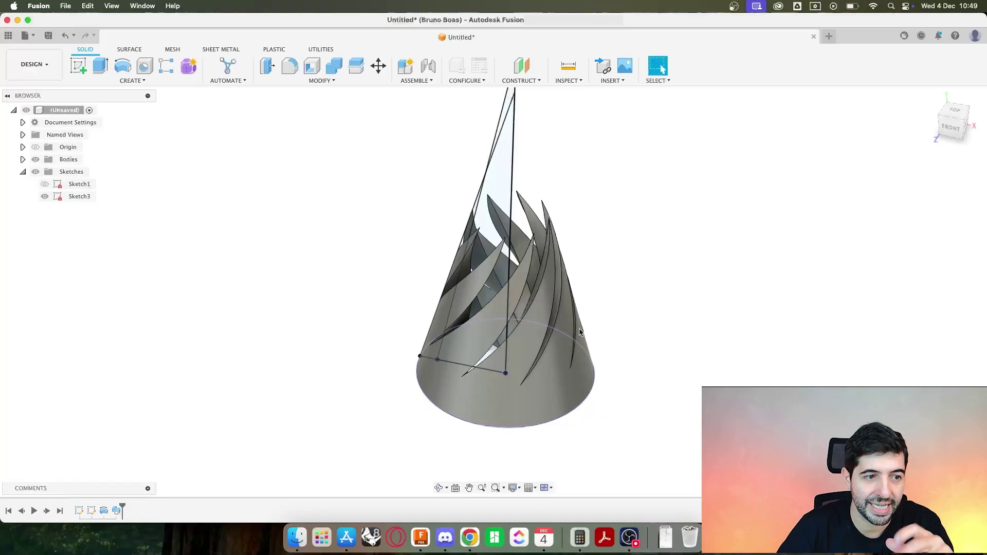
# - Revolve the two regions of the inner triangle 360° about the vertical centre line as a new body
pyautogui.click(120, 71)
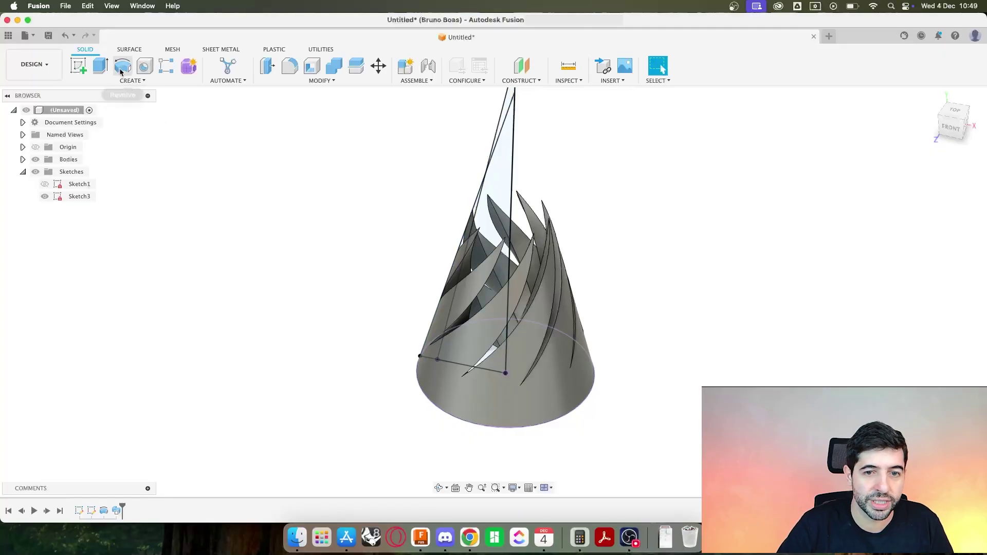
pyautogui.moveTo(595, 148); pyautogui.dragTo(592, 197, button='middle')
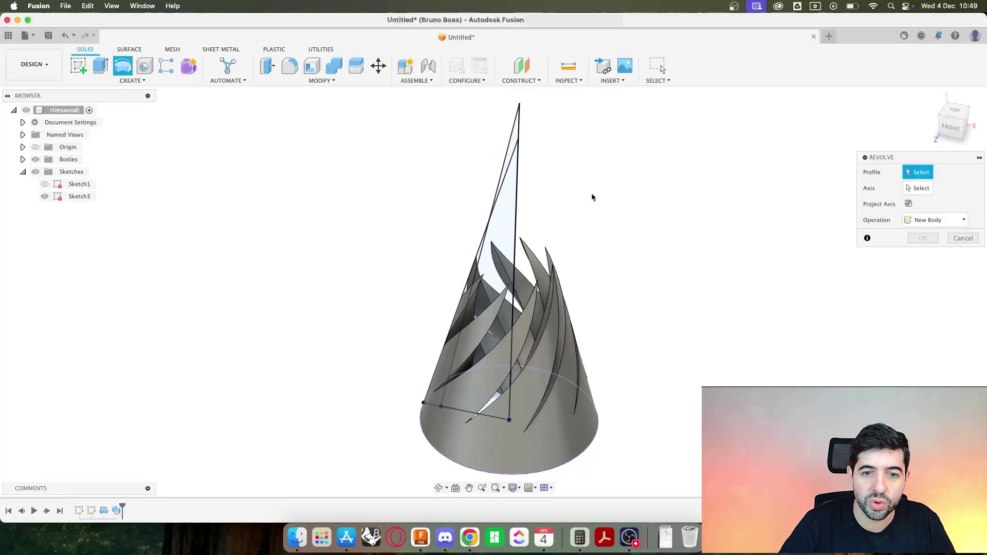
pyautogui.click(506, 213)
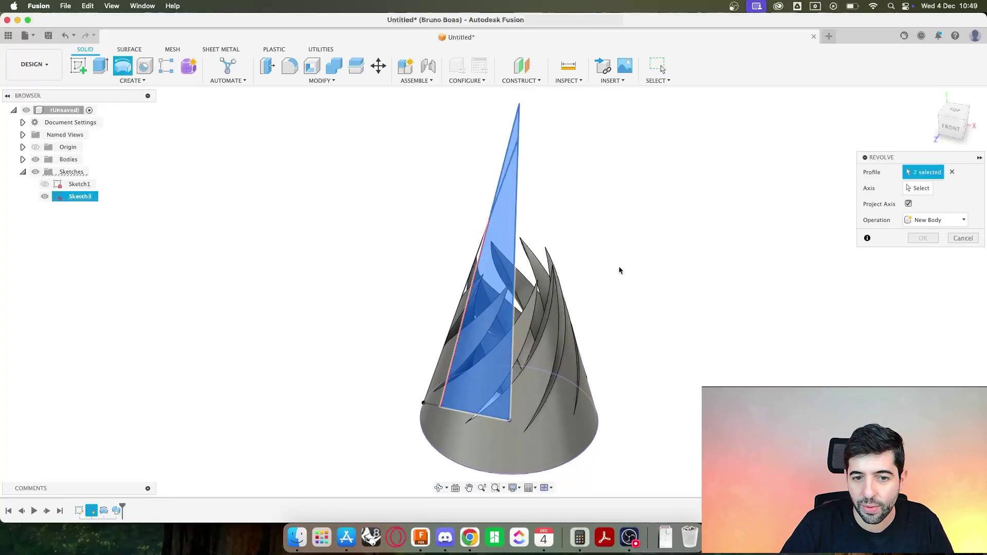
pyautogui.click(918, 188)
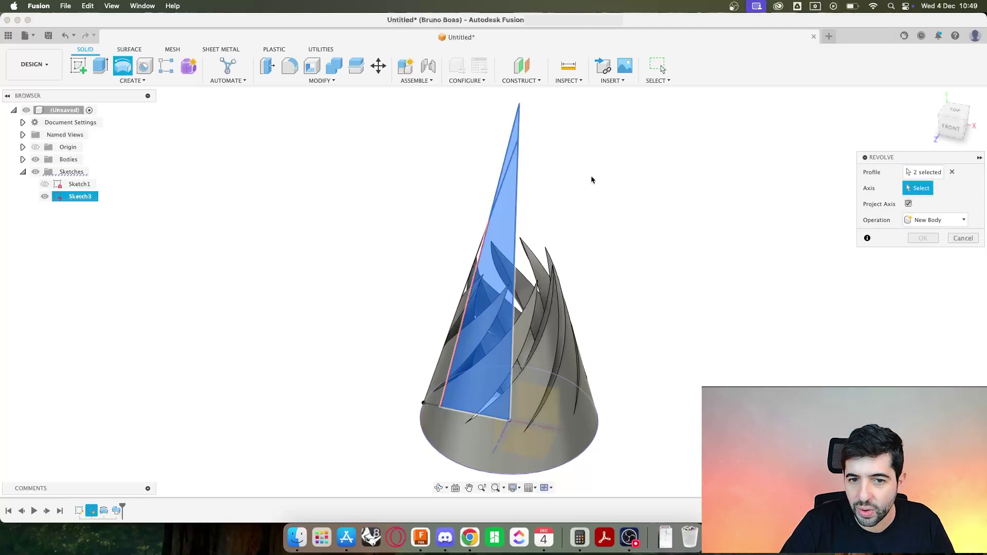
pyautogui.click(517, 177)
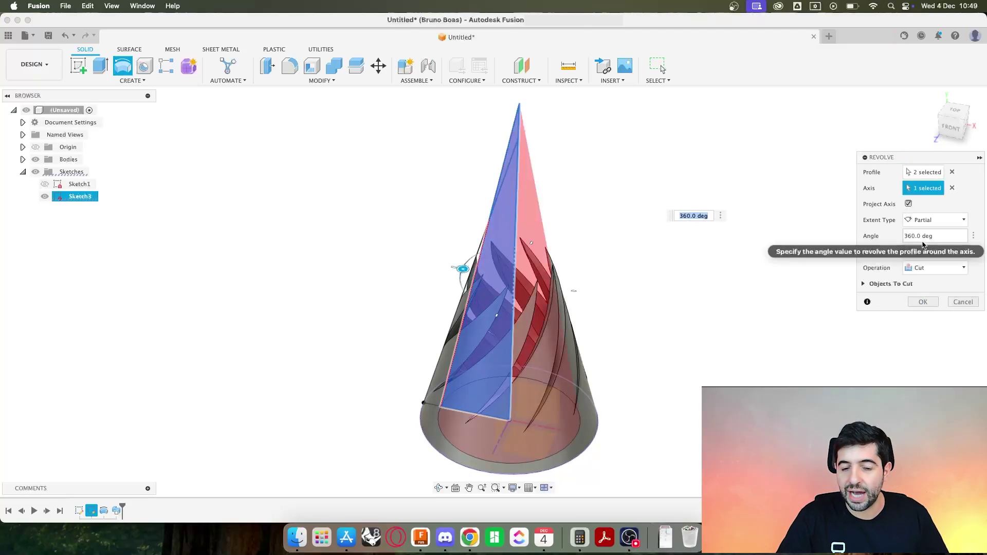
pyautogui.click(914, 272)
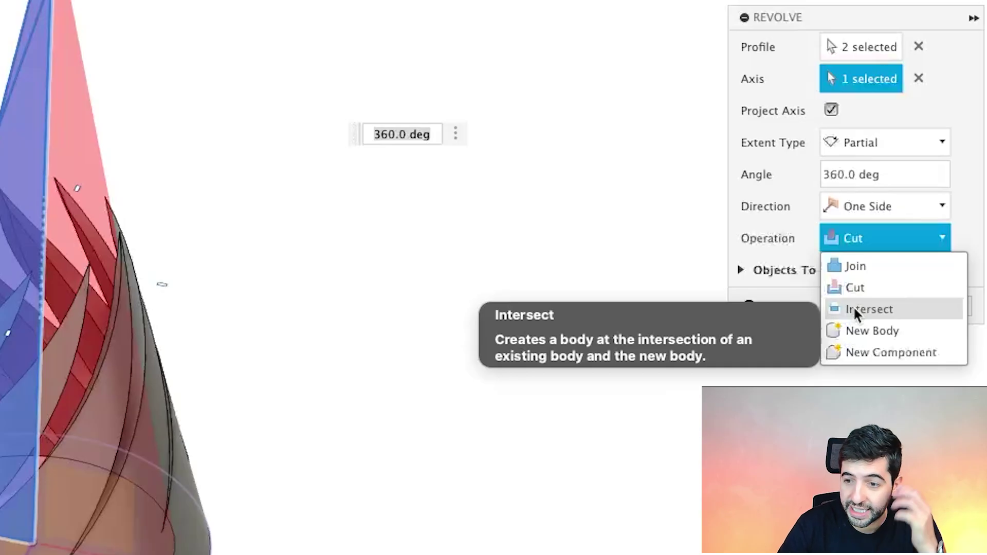
pyautogui.click(864, 331)
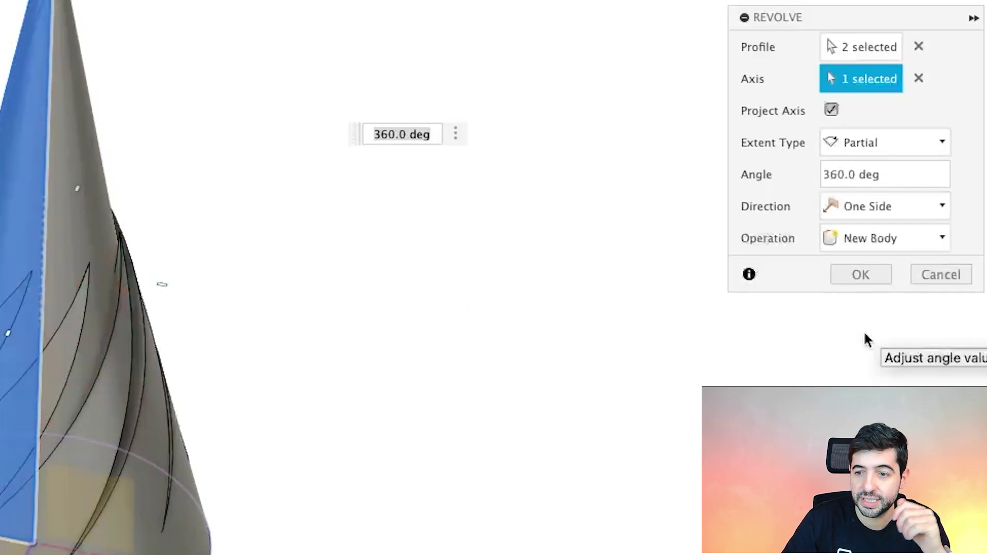
pyautogui.click(854, 276)
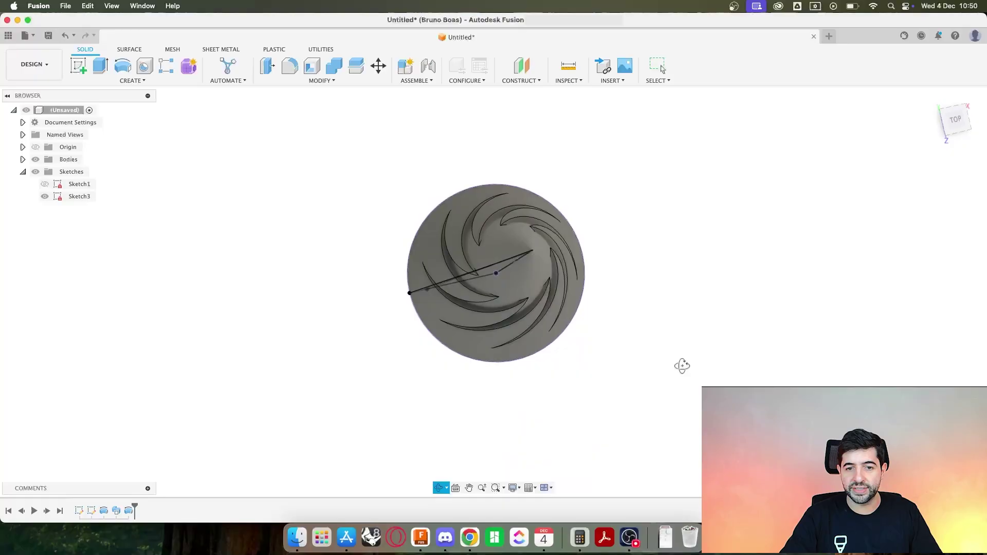
# - Set up a sweep of the inner star profile on the cone's base along the vertical centre line
pyautogui.keyDown('shift'); pyautogui.moveTo(681, 365); pyautogui.dragTo(635, 338, button='middle'); pyautogui.keyUp('shift')
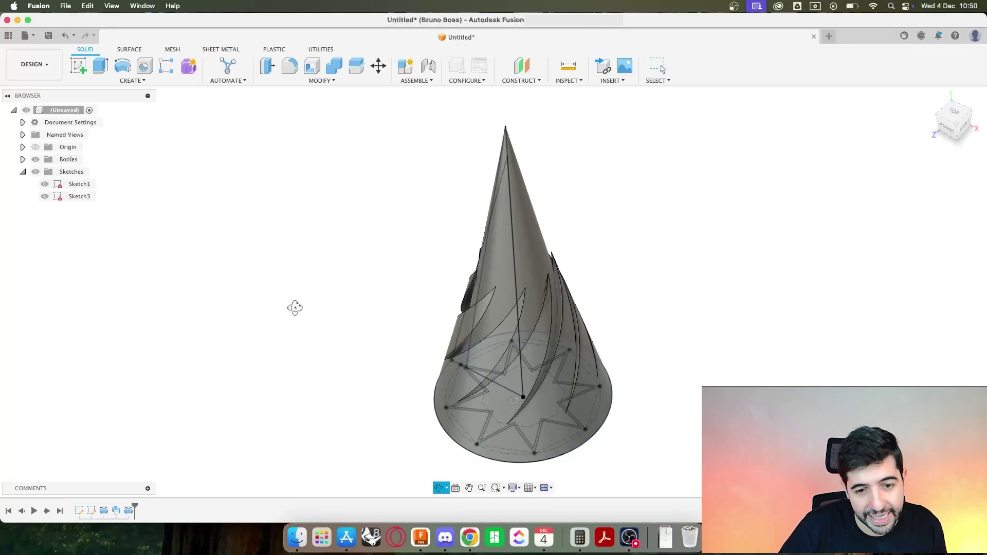
pyautogui.keyDown('shift'); pyautogui.moveTo(295, 309); pyautogui.dragTo(299, 280, button='middle'); pyautogui.keyUp('shift')
pyautogui.click(132, 80)
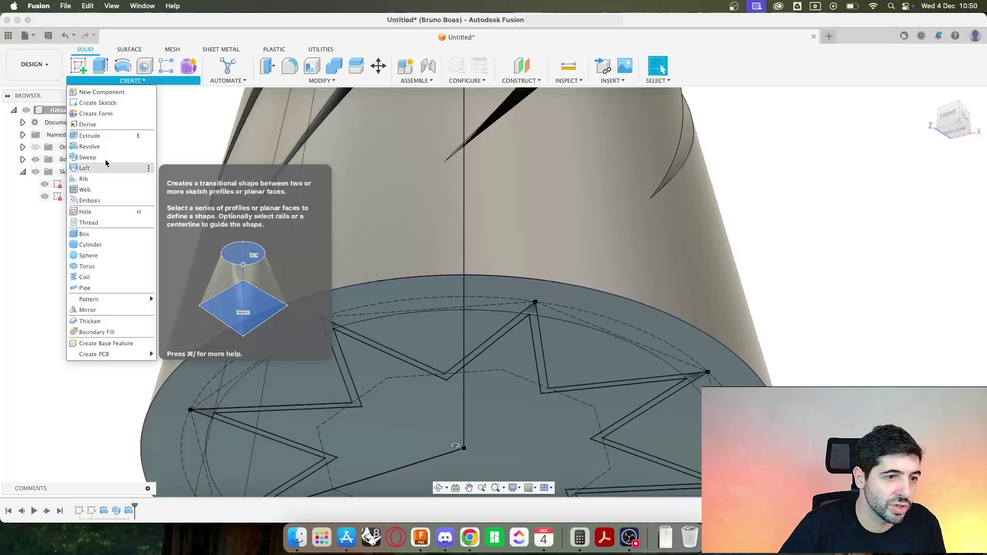
pyautogui.click(101, 158)
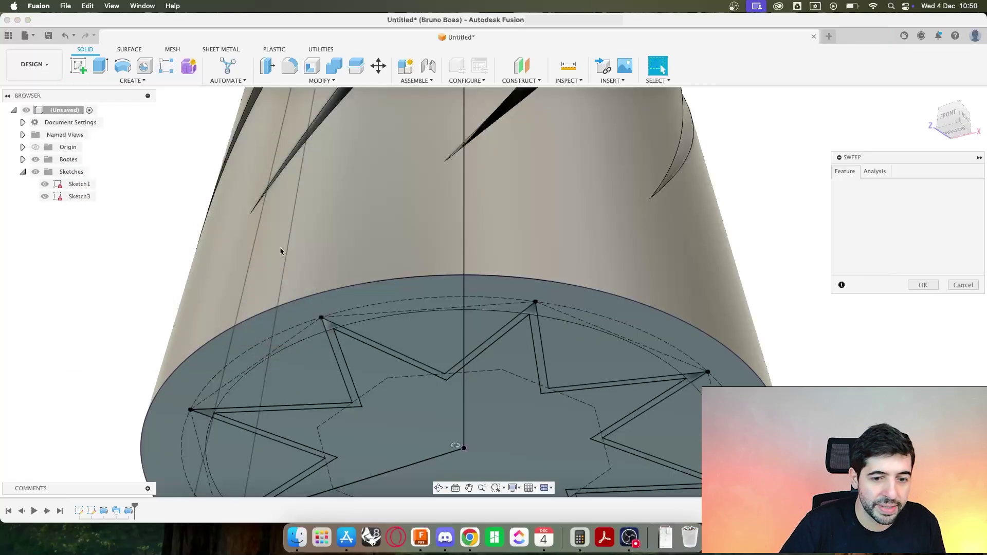
pyautogui.click(502, 357)
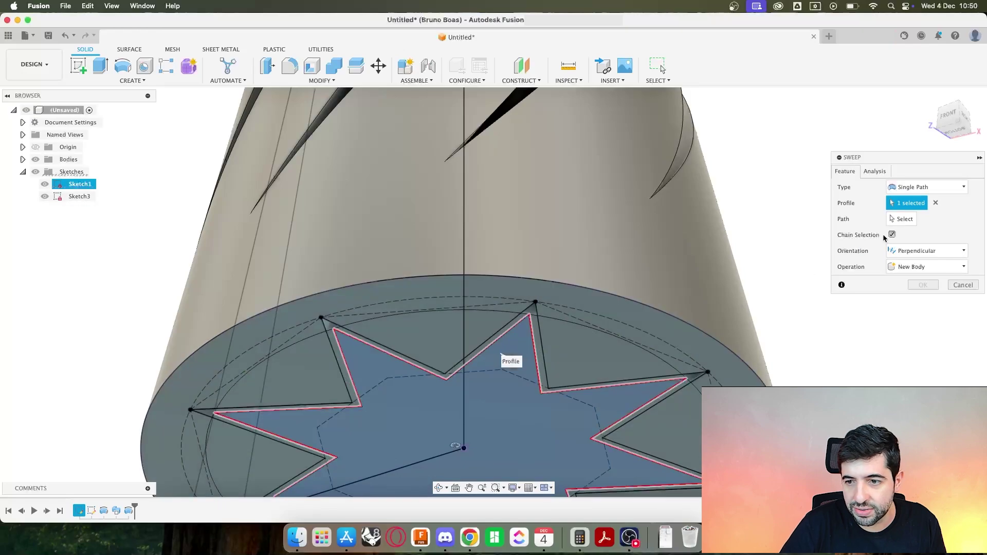
pyautogui.click(903, 219)
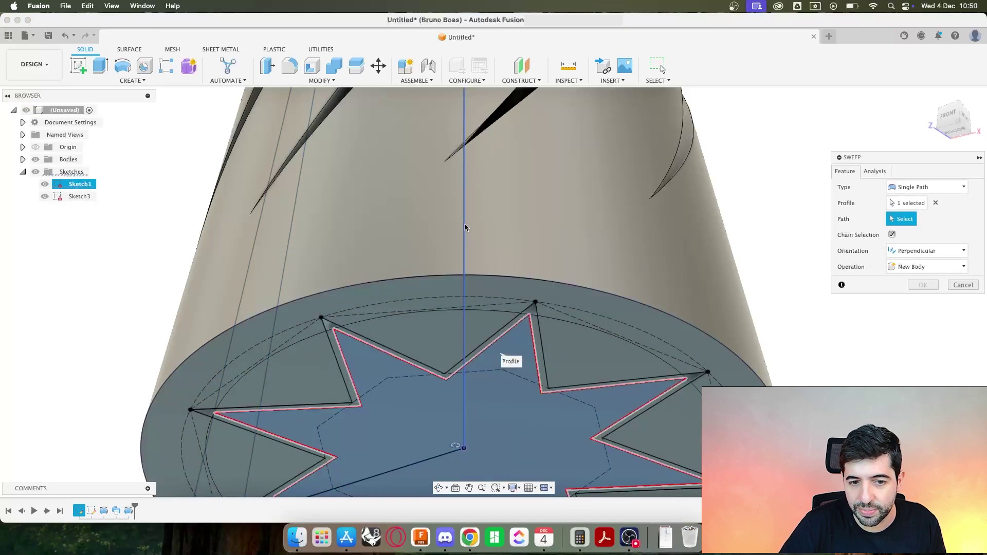
pyautogui.click(470, 238)
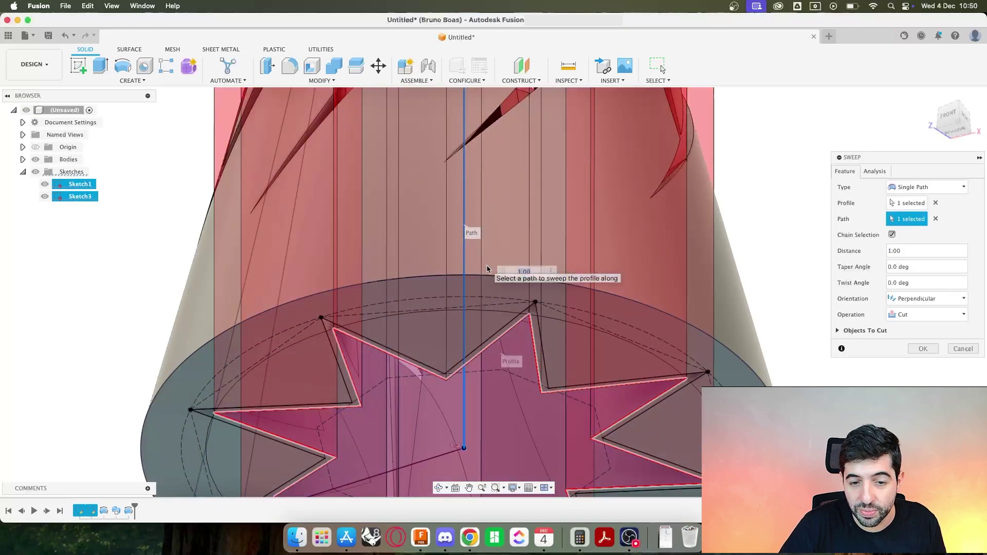
pyautogui.scroll(-10, 486, 260)
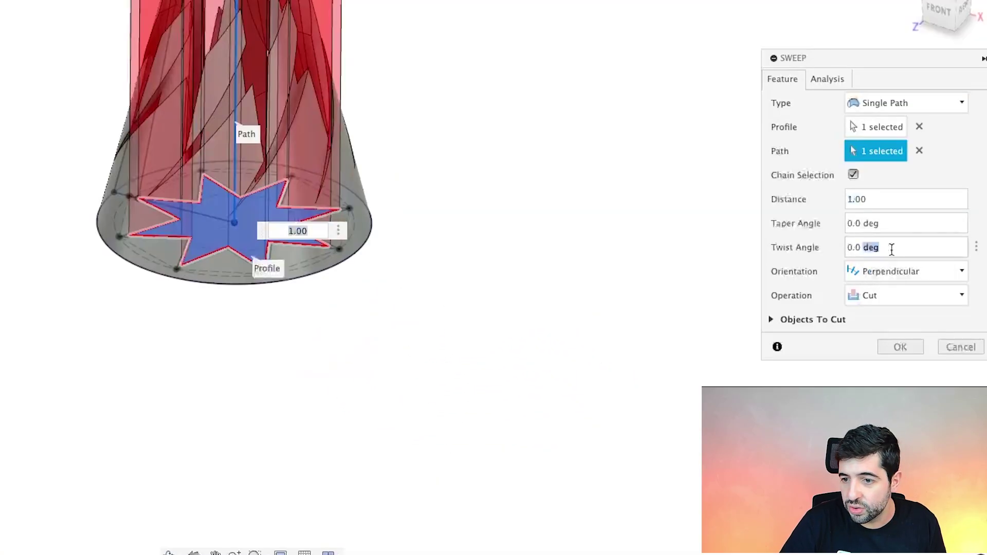
# - Give the inner star sweep a 240° twist angle and complete it with the Intersect operation
pyautogui.click(918, 284)
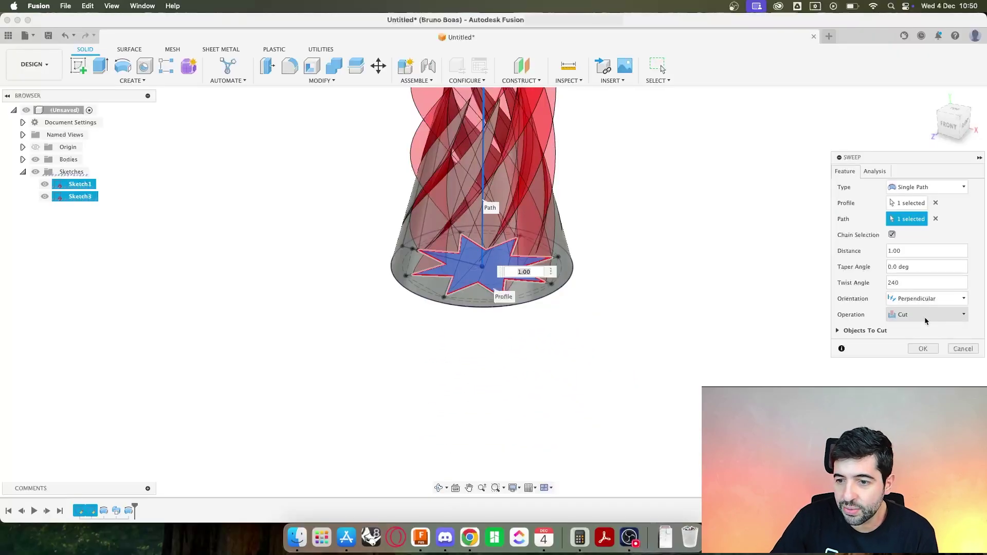
pyautogui.click(903, 298)
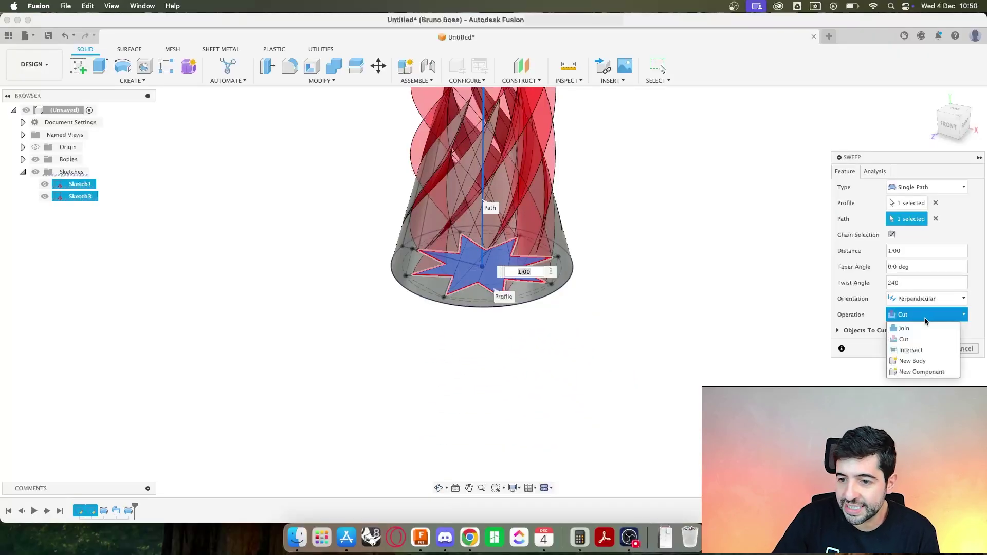
pyautogui.click(911, 350)
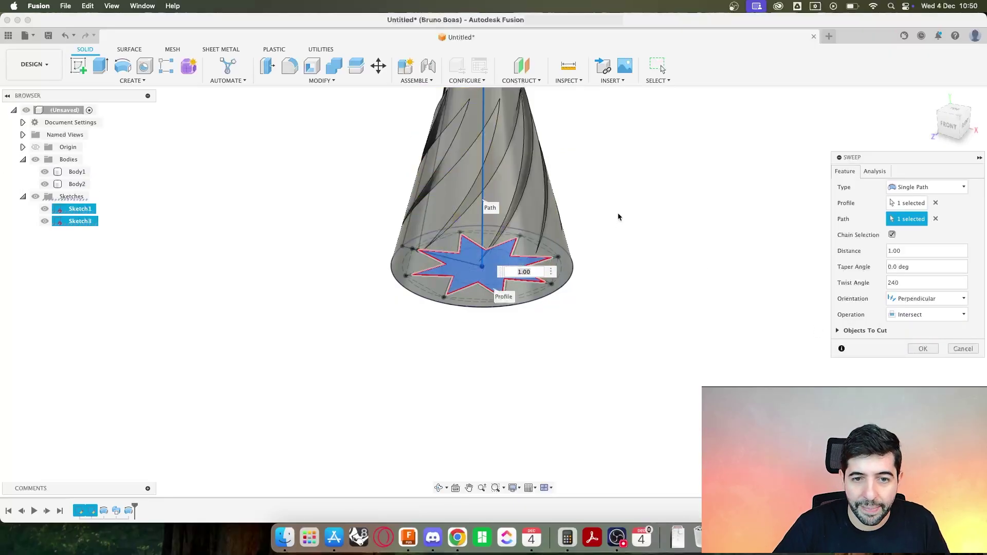
pyautogui.moveTo(619, 214); pyautogui.dragTo(612, 413, button='middle')
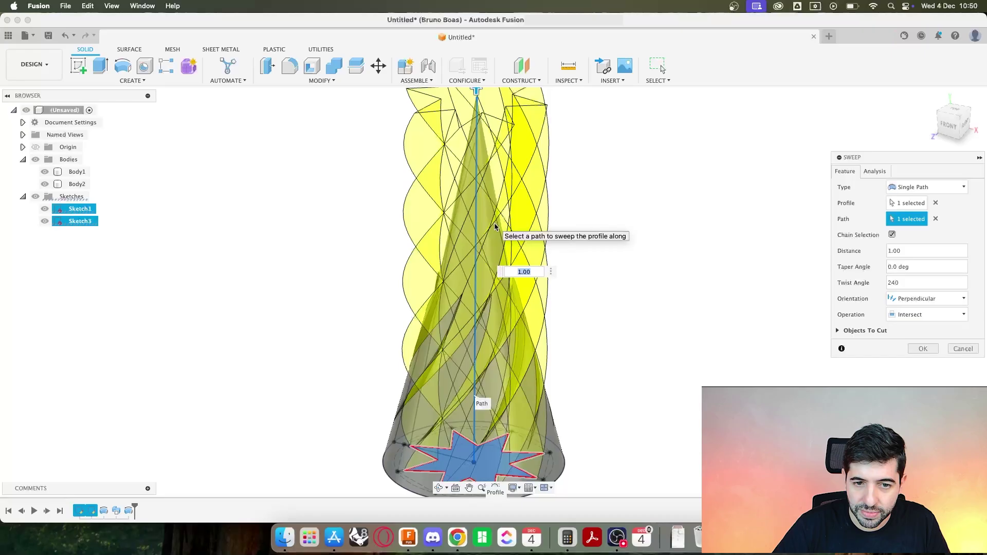
pyautogui.click(846, 331)
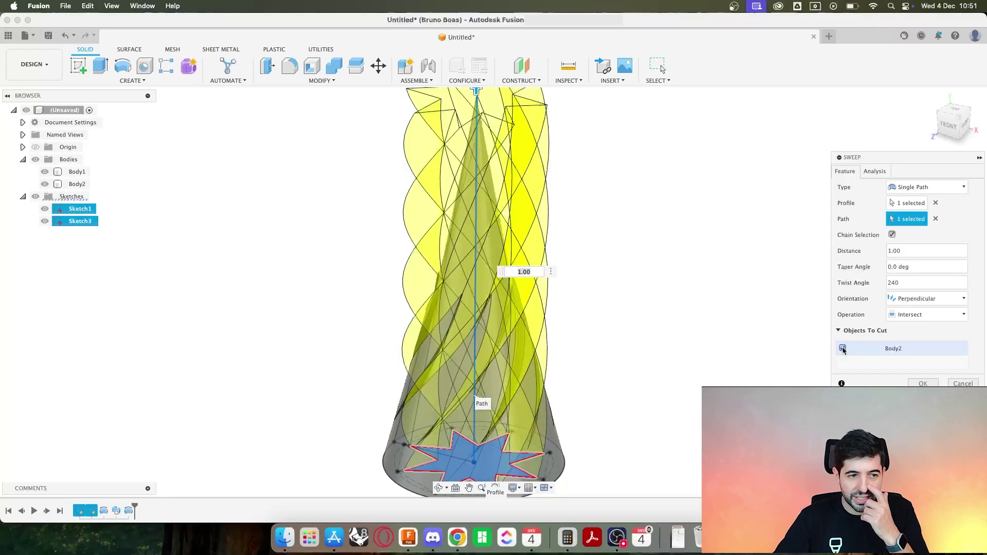
pyautogui.click(923, 384)
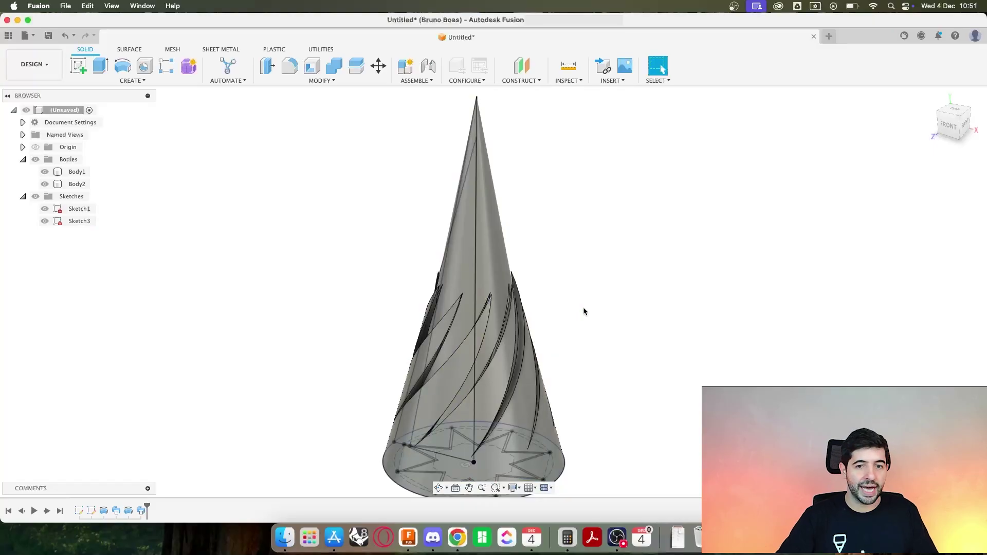
# - Set the outer cone profile's height to 150 mm in the front sketch and finish the sketch
pyautogui.keyDown('shift'); pyautogui.moveTo(584, 310); pyautogui.dragTo(624, 312, button='middle'); pyautogui.keyUp('shift')
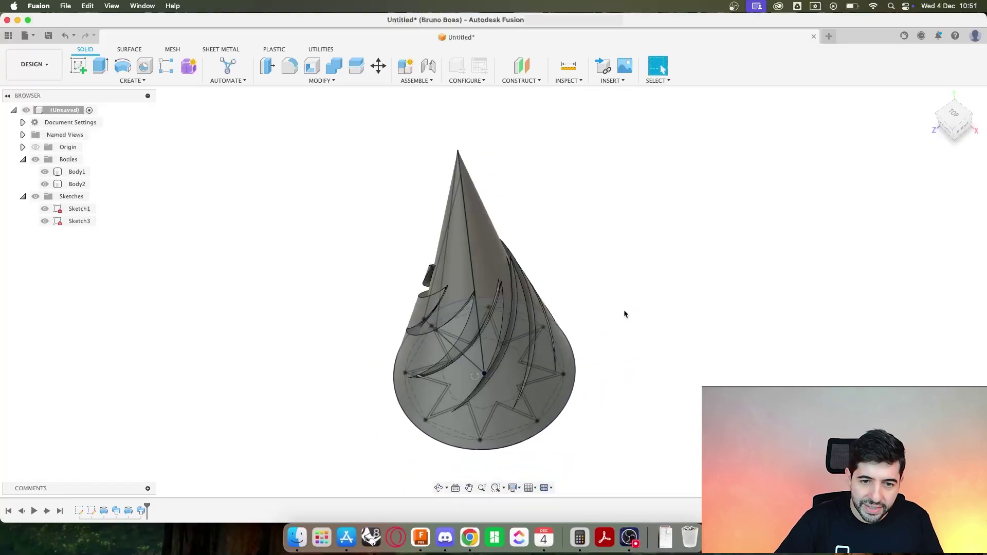
pyautogui.scroll(5, 503, 278)
pyautogui.scroll(3, 548, 281)
pyautogui.keyDown('shift'); pyautogui.moveTo(517, 273); pyautogui.dragTo(566, 253, button='middle'); pyautogui.keyUp('shift')
pyautogui.scroll(2, 524, 272)
pyautogui.scroll(-10, 523, 273)
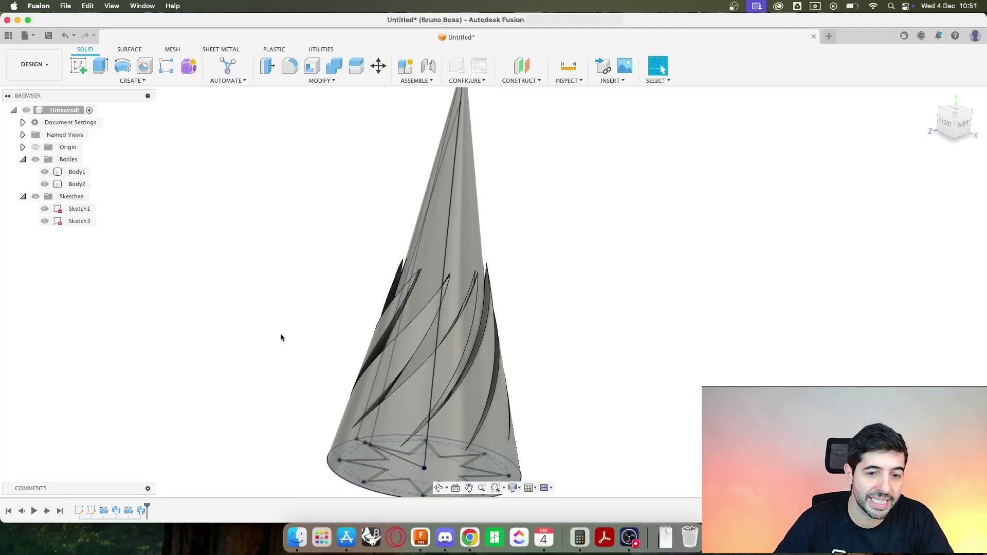
pyautogui.doubleClick(91, 511)
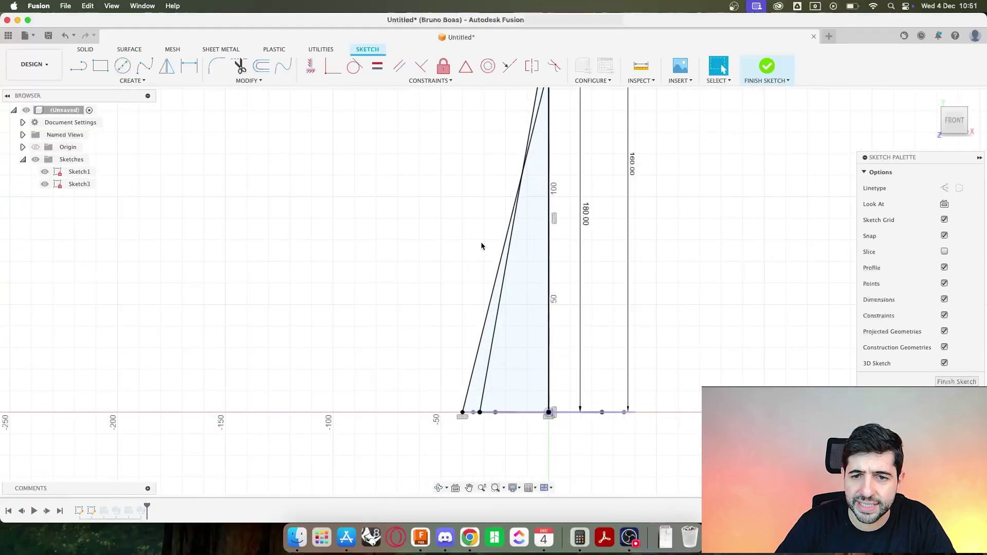
pyautogui.scroll(2, 546, 192)
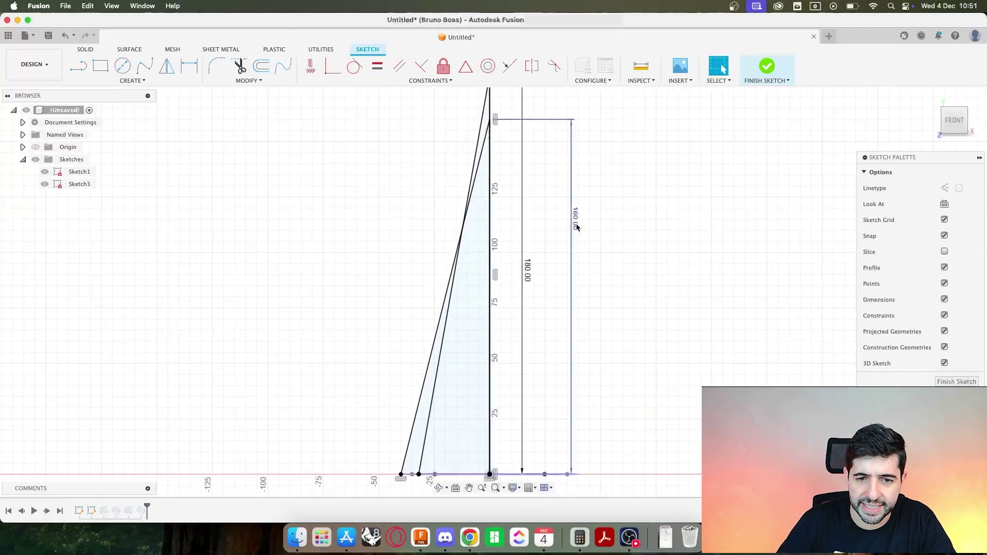
pyautogui.doubleClick(576, 221)
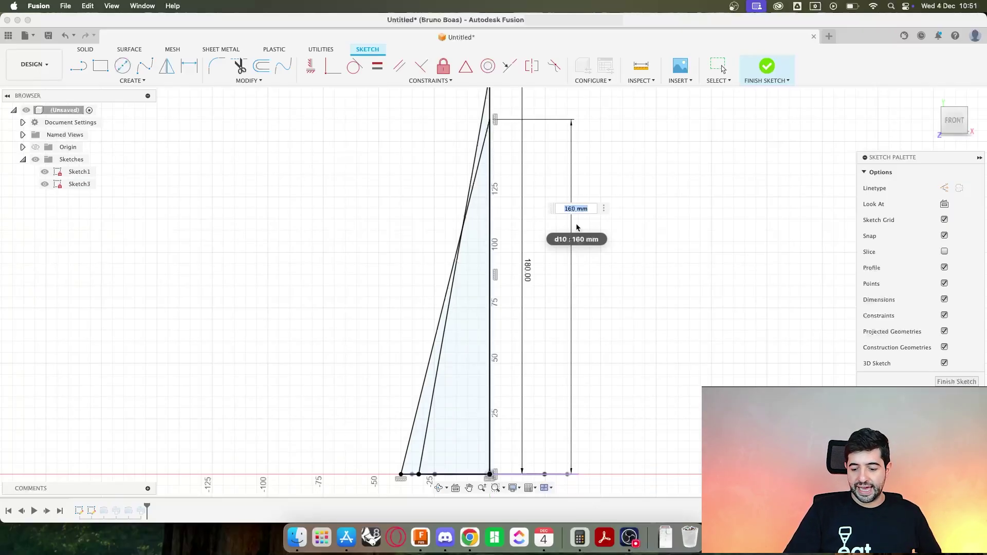
pyautogui.write('150')
pyautogui.press('Return')
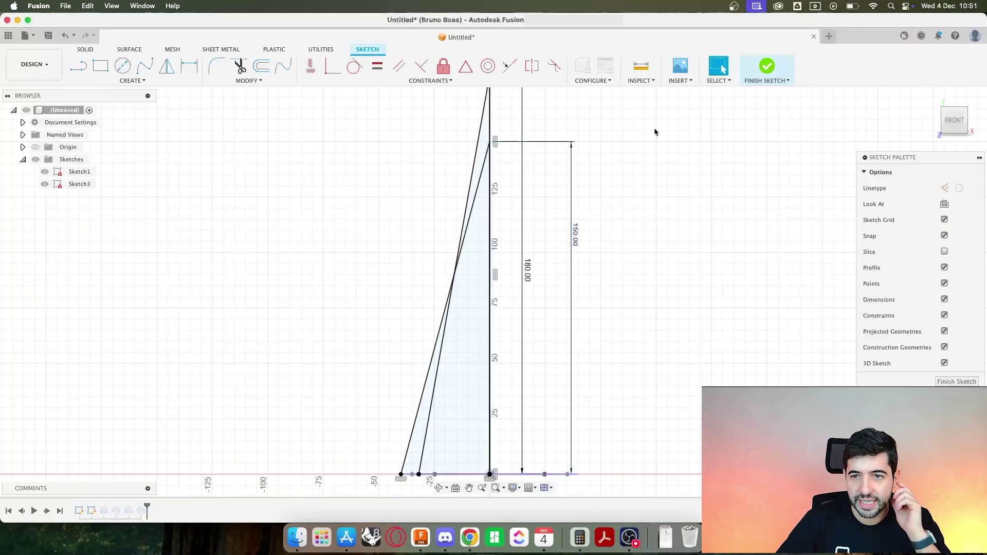
pyautogui.click(778, 68)
# - Set the inner polygon's offset to 20 mm in the base star sketch and finish the sketch
pyautogui.moveTo(591, 223)
pyautogui.keyDown('shift'); pyautogui.mouseDown(button='middle')
pyautogui.moveTo(553, 252)
pyautogui.moveTo(556, 382)
pyautogui.moveTo(544, 269)
pyautogui.moveTo(566, 222)
pyautogui.mouseUp(button='middle'); pyautogui.keyUp('shift')
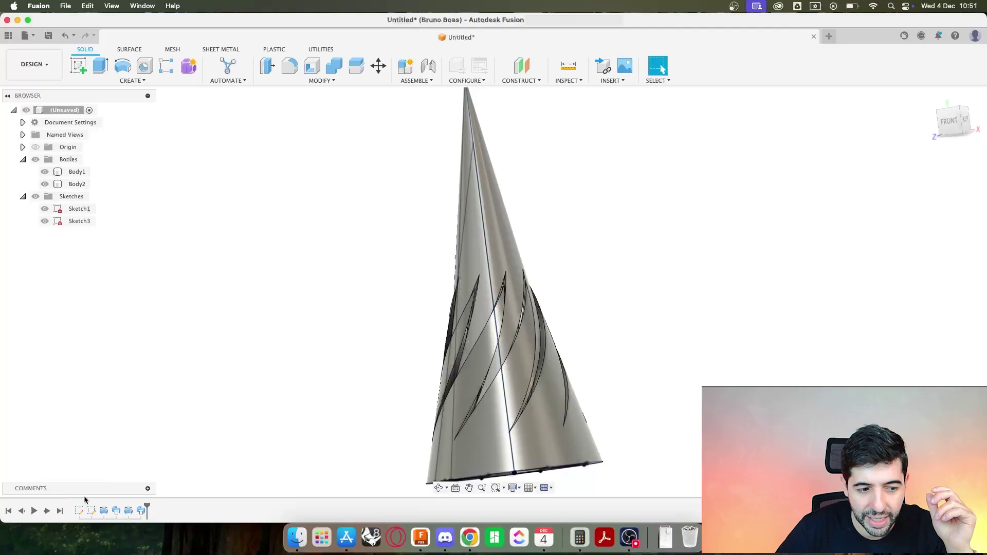
pyautogui.rightClick(79, 511)
pyautogui.click(119, 403)
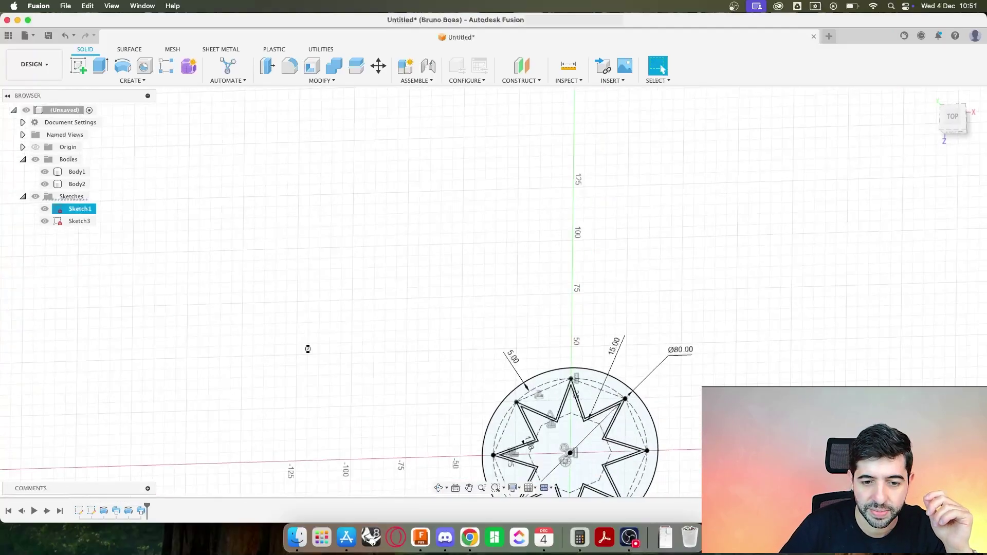
pyautogui.scroll(5, 571, 386)
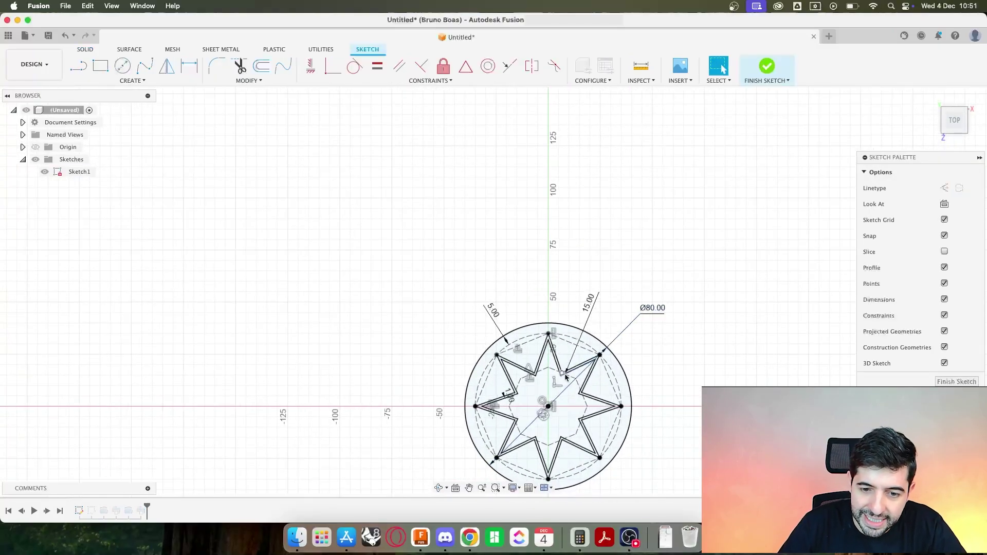
pyautogui.scroll(-3, 510, 409)
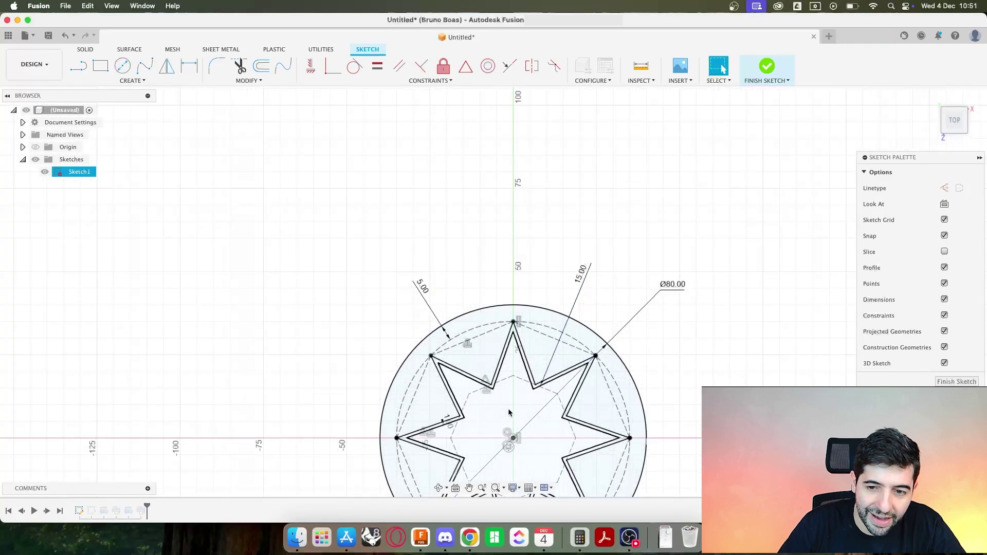
pyautogui.moveTo(507, 447); pyautogui.dragTo(481, 341, button='middle')
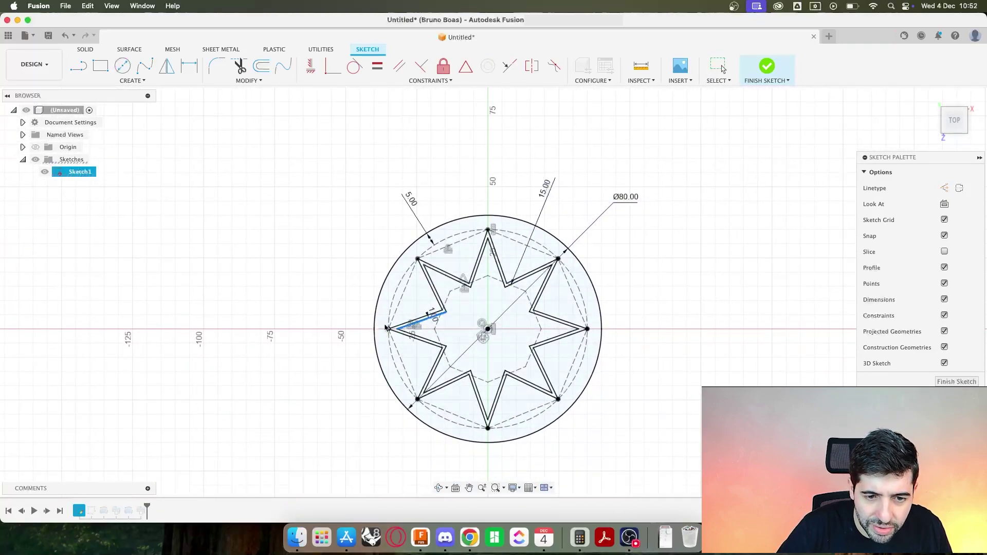
pyautogui.moveTo(544, 192)
pyautogui.mouseDown()
pyautogui.moveTo(618, 224)
pyautogui.moveTo(530, 157)
pyautogui.moveTo(553, 183)
pyautogui.mouseUp()
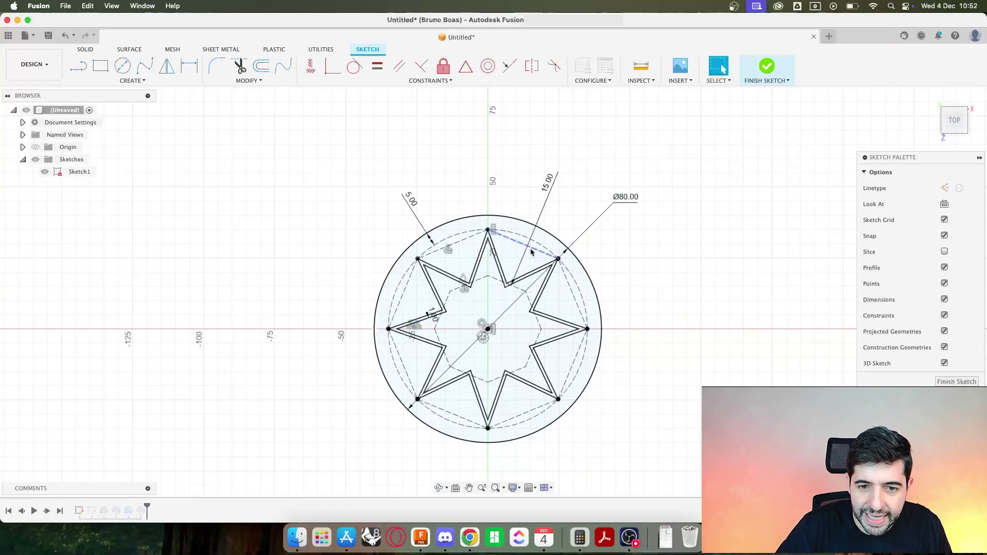
pyautogui.doubleClick(541, 192)
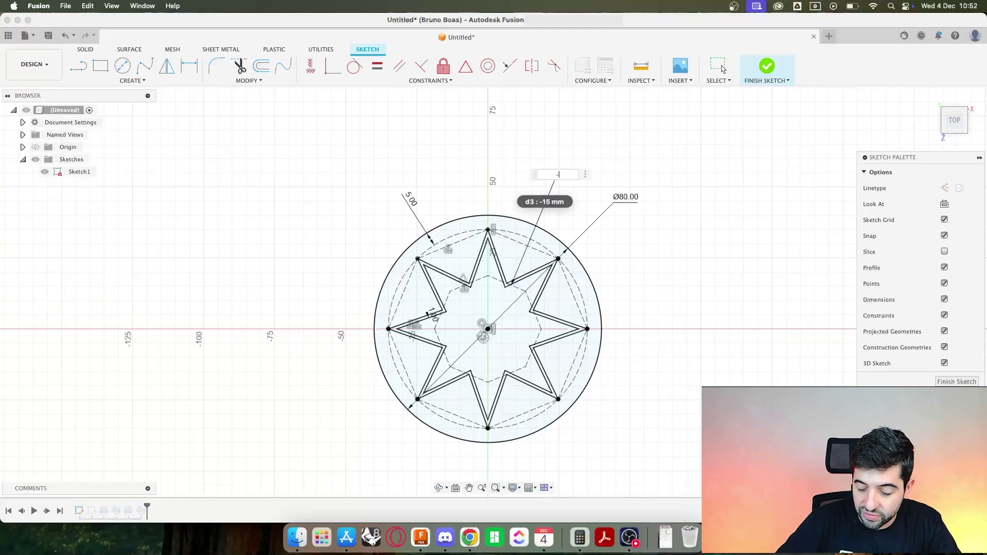
pyautogui.press('Return')
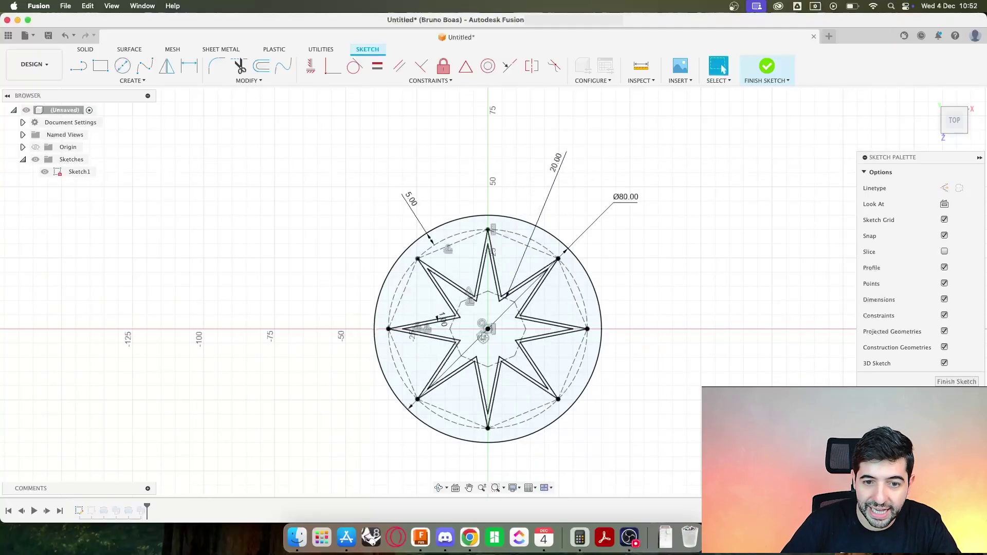
pyautogui.click(766, 66)
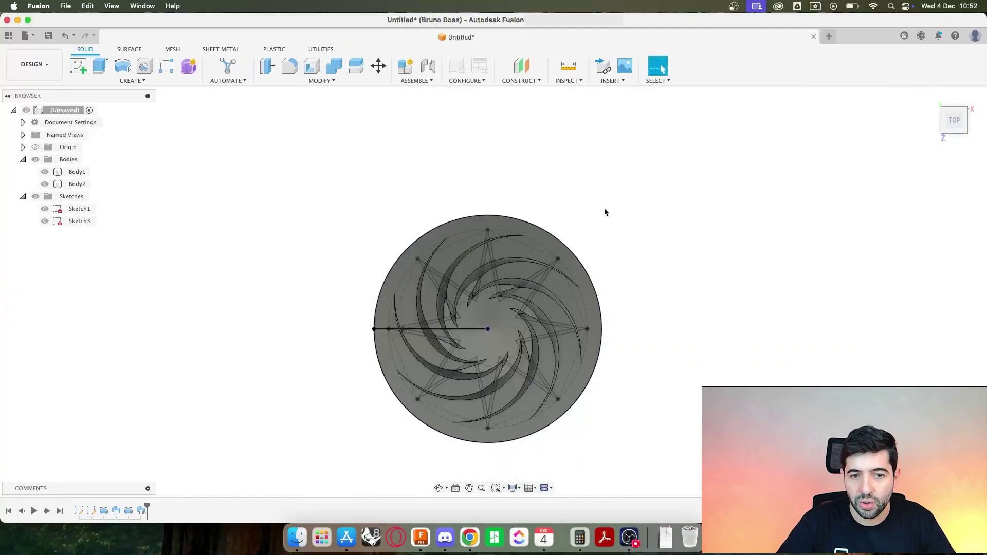
# - Hide both sketches and the inner twisted body so that only the outer cone body is shown
pyautogui.moveTo(607, 209)
pyautogui.keyDown('shift'); pyautogui.mouseDown(button='middle')
pyautogui.moveTo(655, 326)
pyautogui.moveTo(646, 325)
pyautogui.mouseUp(button='middle'); pyautogui.keyUp('shift')
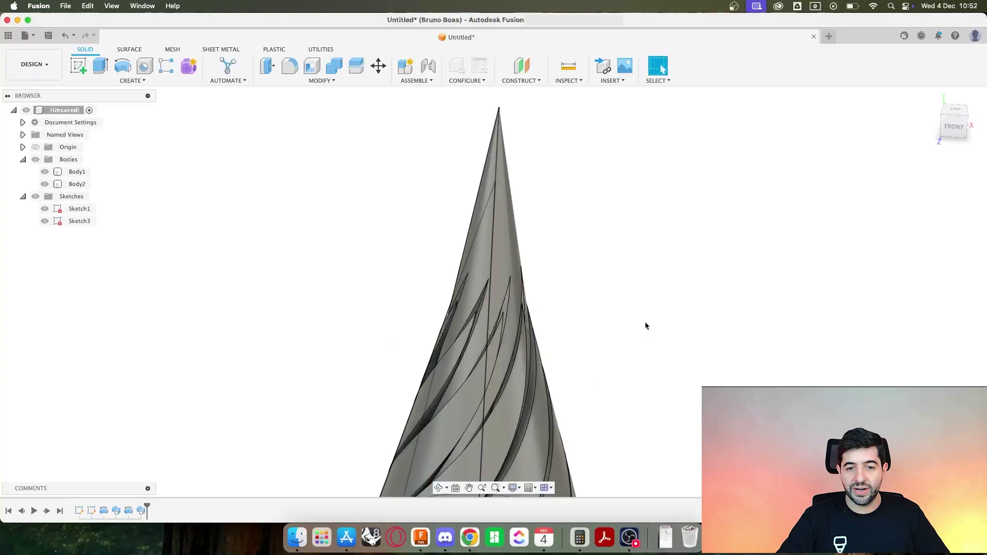
pyautogui.scroll(-6, 615, 275)
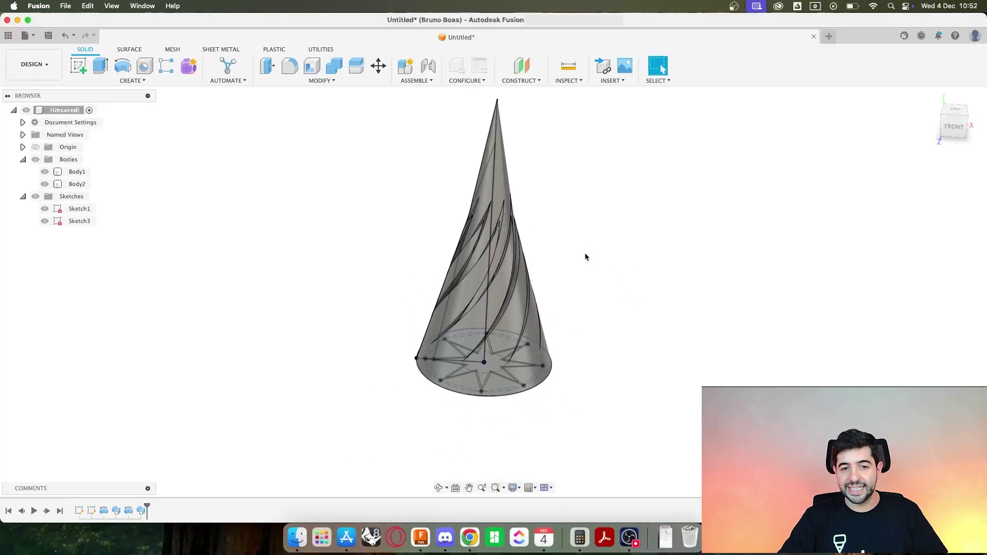
pyautogui.keyDown('shift'); pyautogui.moveTo(584, 257); pyautogui.dragTo(555, 268, button='middle'); pyautogui.keyUp('shift')
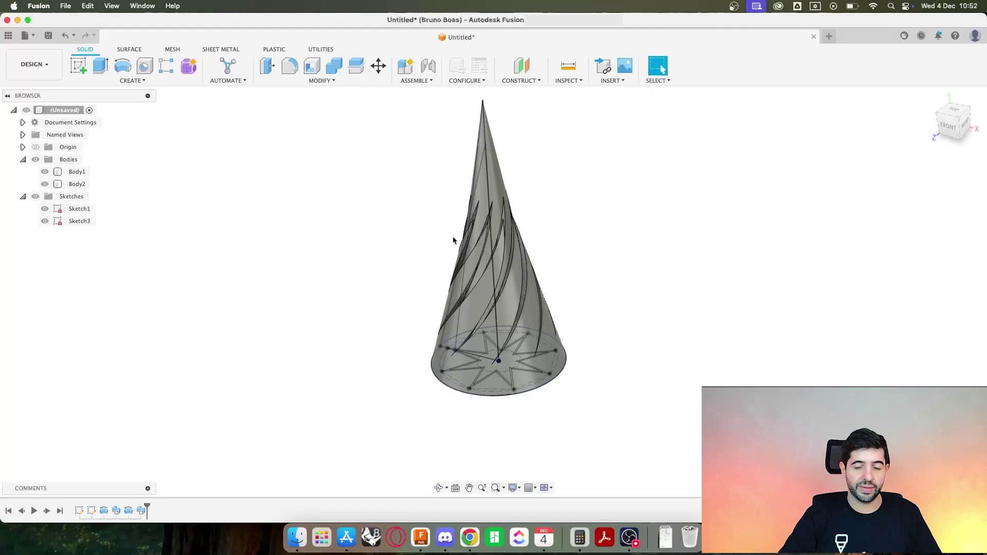
pyautogui.moveTo(497, 237); pyautogui.dragTo(470, 244, button='middle')
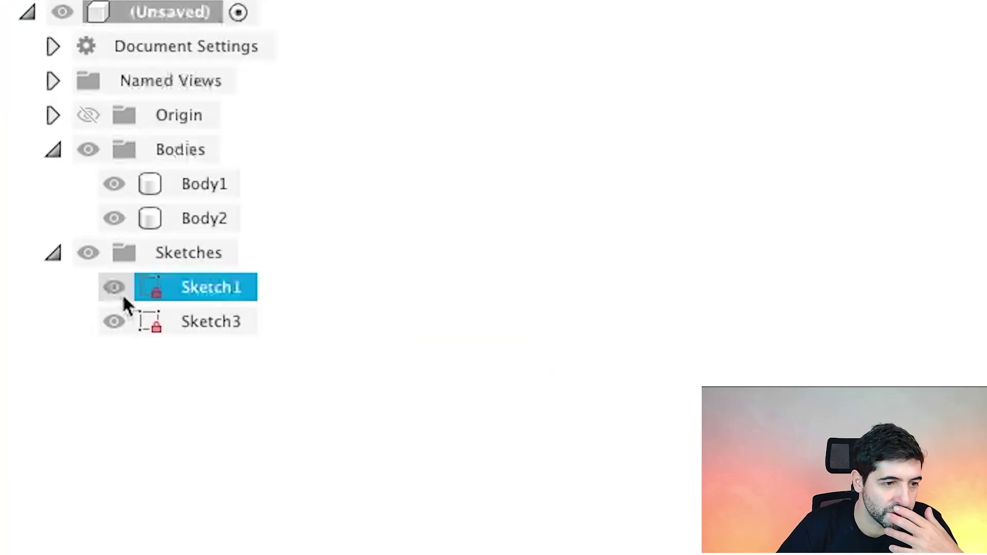
pyautogui.click(45, 208)
pyautogui.click(44, 221)
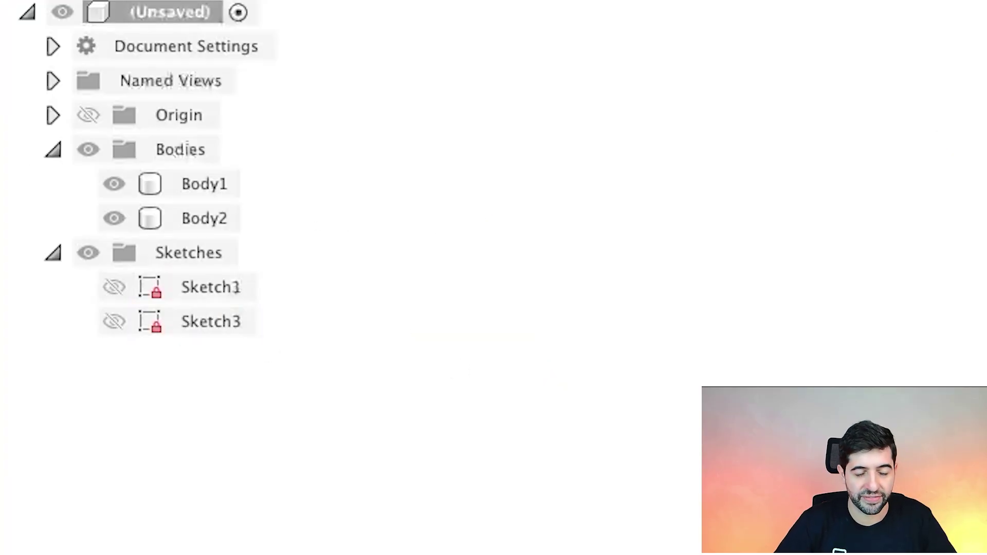
pyautogui.click(204, 218)
pyautogui.keyDown('shift'); pyautogui.moveTo(442, 217); pyautogui.dragTo(408, 245, button='middle'); pyautogui.keyUp('shift')
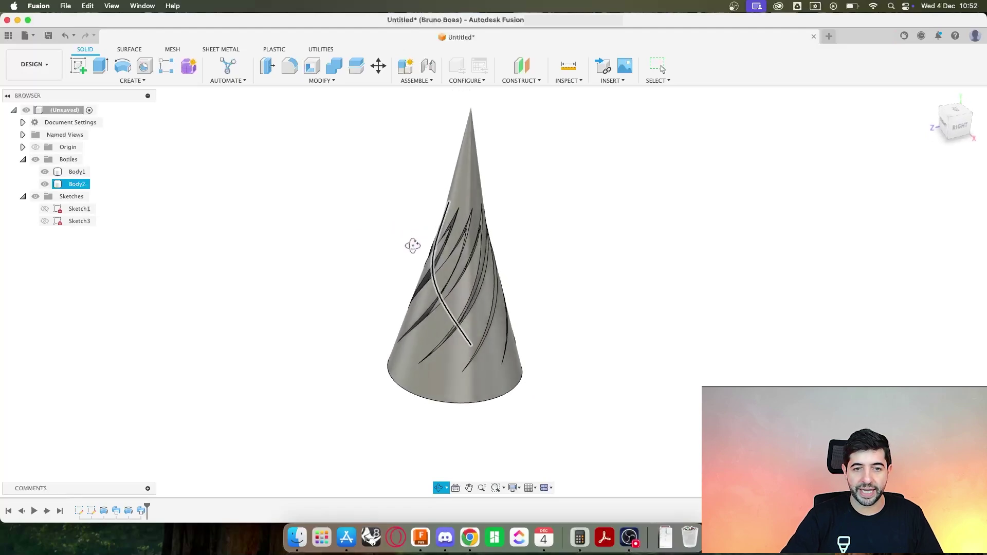
pyautogui.press('Escape')
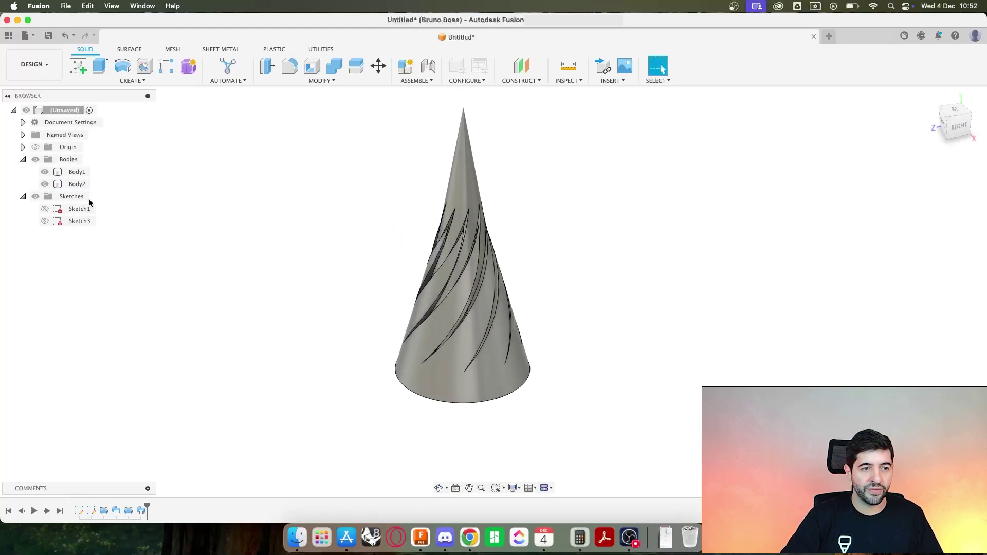
pyautogui.click(45, 184)
# - Start a fillet and select the eight inward-facing spiral edges of the outer body's blades
pyautogui.keyDown('shift'); pyautogui.moveTo(222, 204); pyautogui.dragTo(337, 190, button='middle'); pyautogui.keyUp('shift')
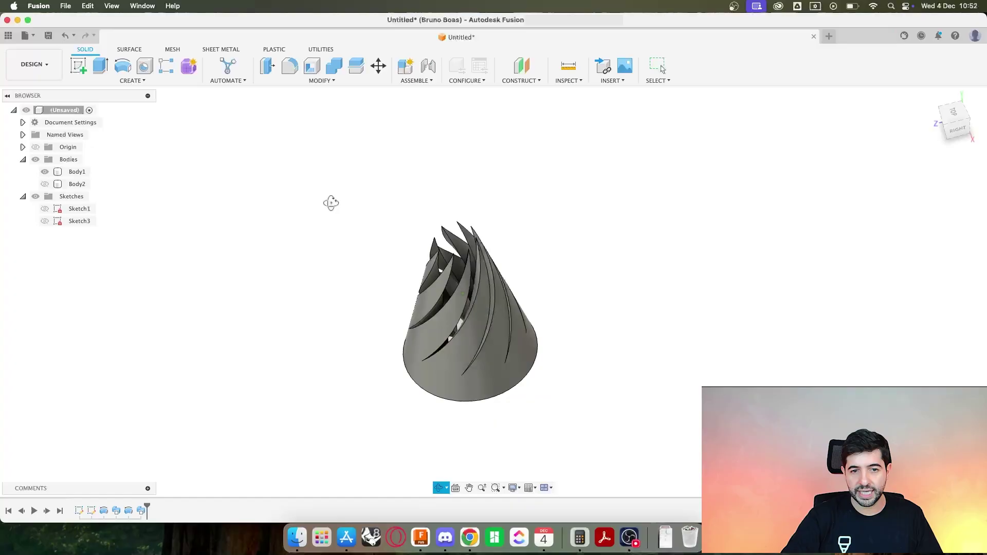
pyautogui.click(286, 70)
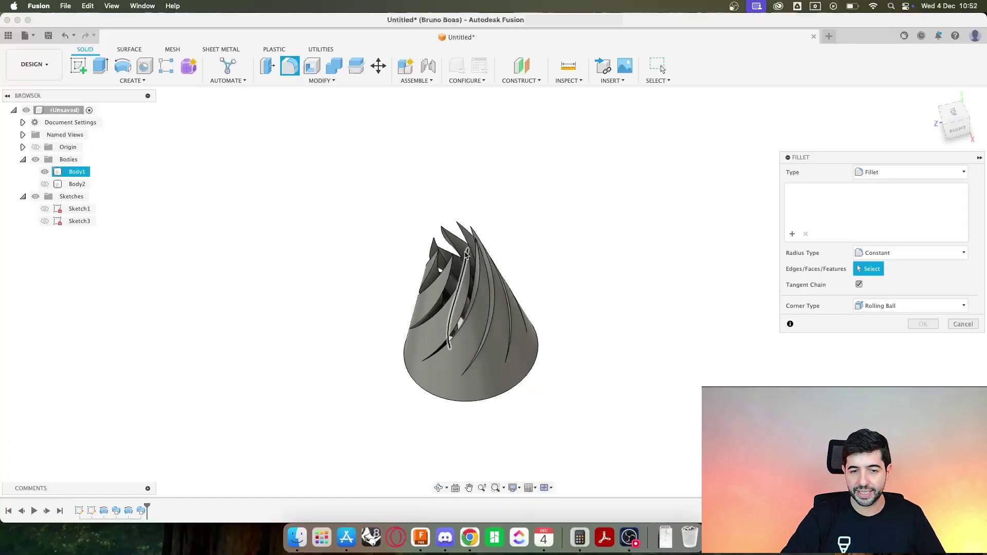
pyautogui.scroll(5, 465, 255)
pyautogui.click(390, 312)
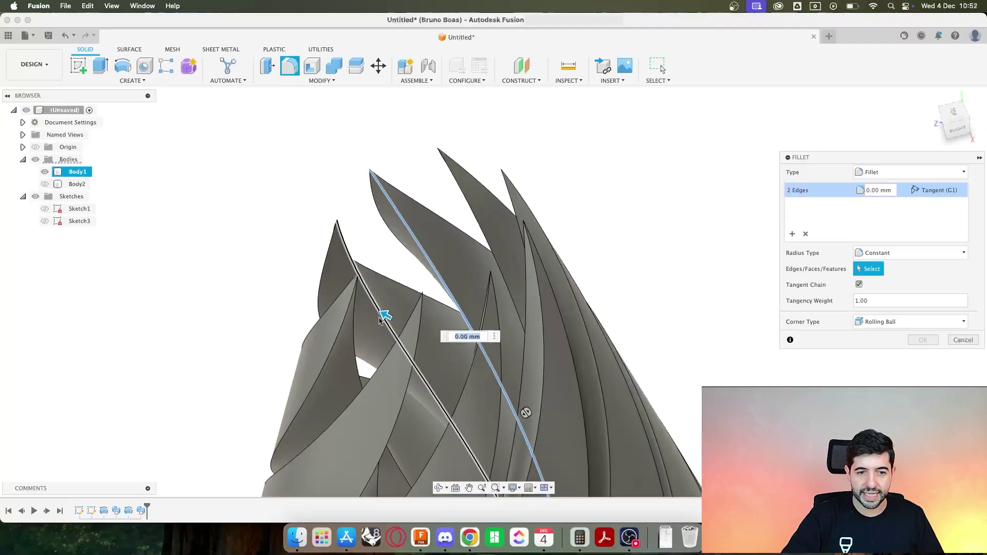
pyautogui.click(380, 319)
pyautogui.keyDown('shift'); pyautogui.moveTo(385, 313); pyautogui.dragTo(418, 357, button='middle'); pyautogui.keyUp('shift')
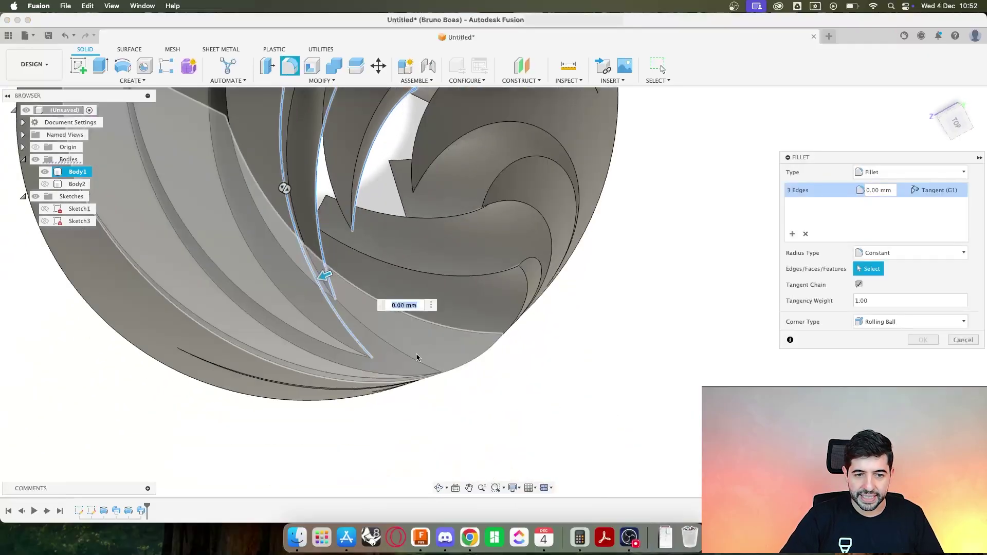
pyautogui.click(417, 359)
pyautogui.click(458, 329)
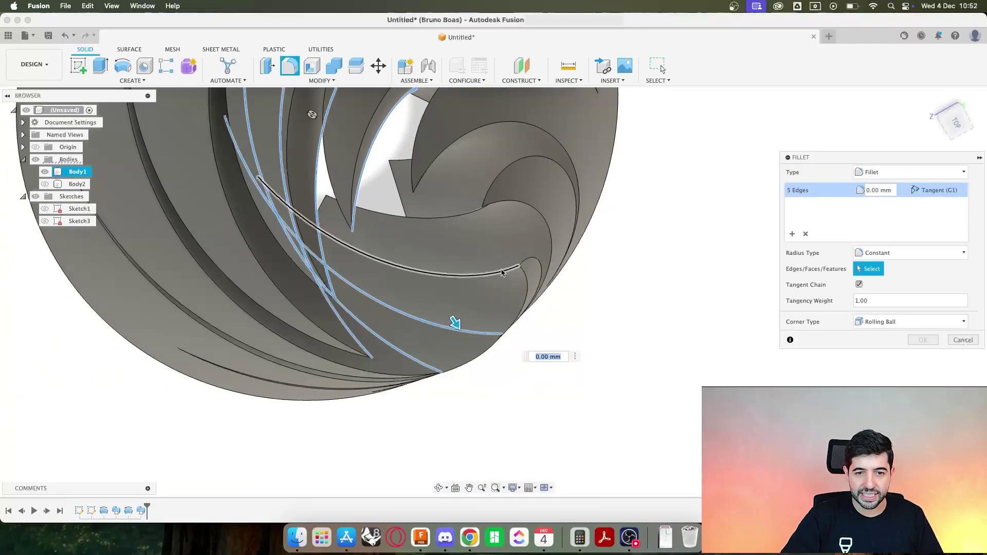
pyautogui.click(503, 272)
pyautogui.keyDown('shift'); pyautogui.moveTo(470, 229); pyautogui.dragTo(461, 302, button='middle'); pyautogui.keyUp('shift')
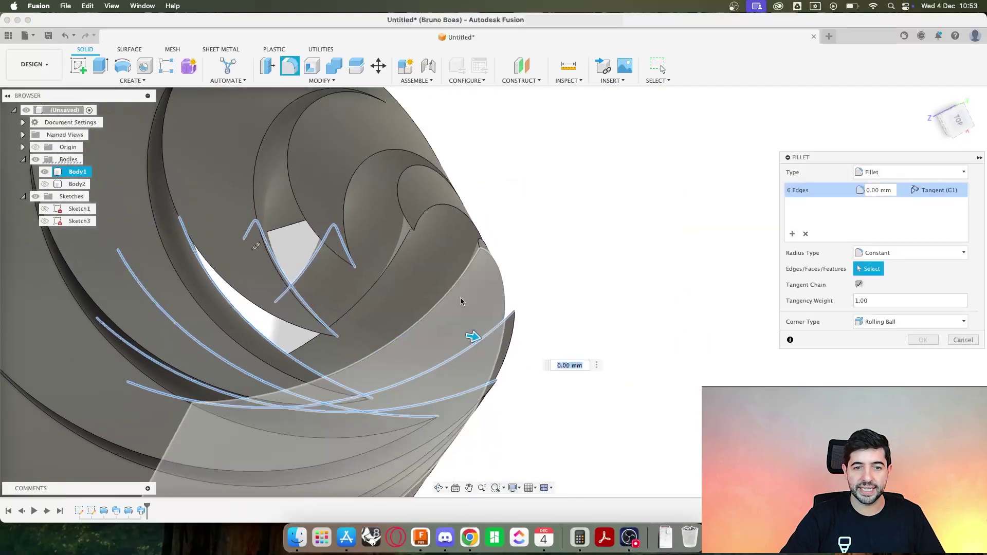
pyautogui.click(396, 263)
pyautogui.keyDown('shift'); pyautogui.moveTo(396, 262); pyautogui.dragTo(371, 274, button='middle'); pyautogui.keyUp('shift')
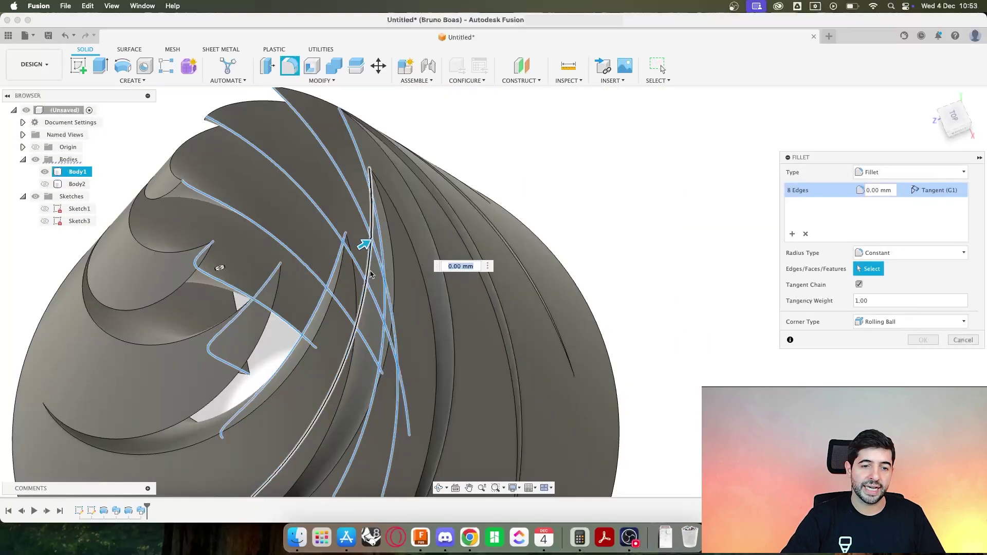
# - Set the radius of the outer body's edge fillet to 2 mm and complete it
pyautogui.scroll(-5, 371, 274)
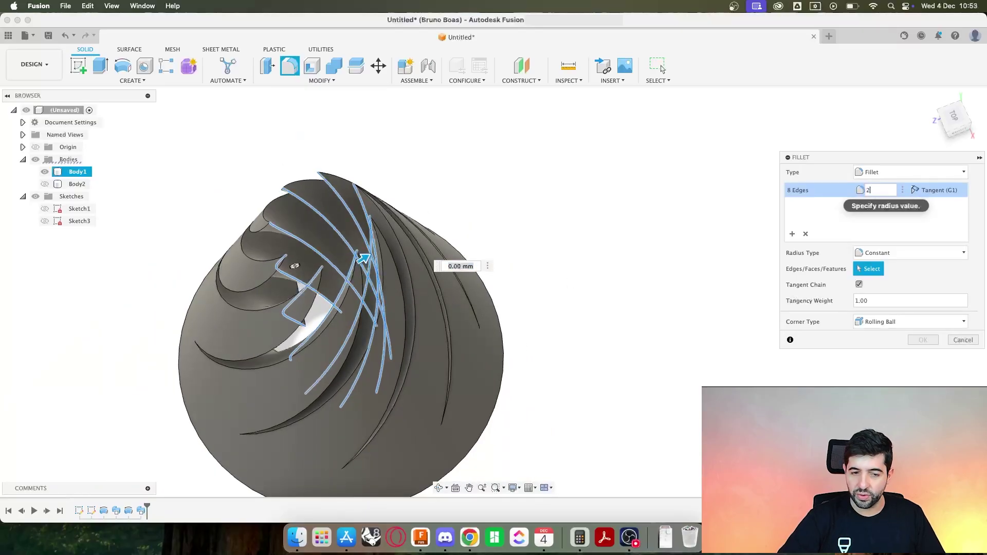
pyautogui.keyDown('shift'); pyautogui.moveTo(564, 309); pyautogui.dragTo(530, 274, button='middle'); pyautogui.keyUp('shift')
pyautogui.click(923, 339)
# - Hide the outer cone body and show the inner twisted star body
pyautogui.moveTo(586, 326); pyautogui.dragTo(697, 308, button='middle')
pyautogui.click(76, 184)
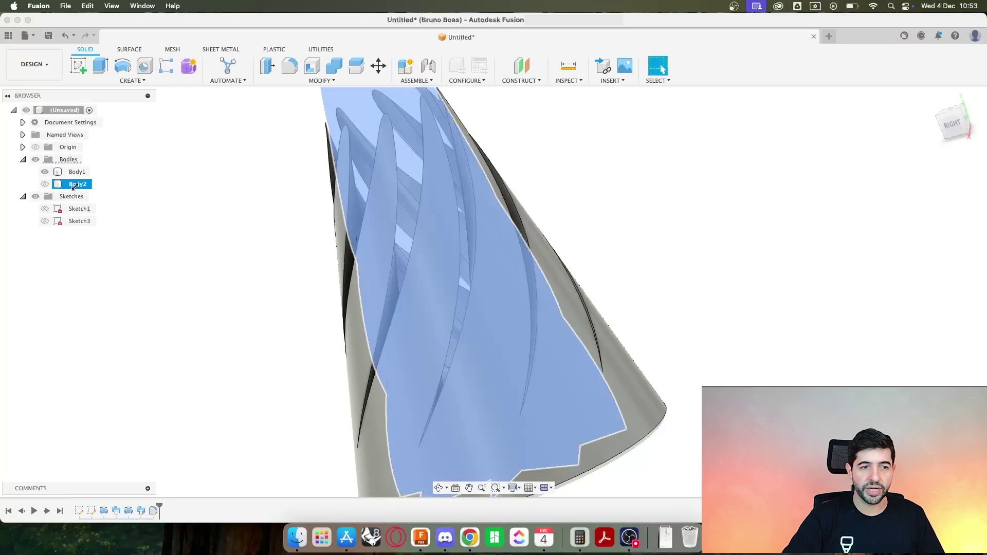
pyautogui.click(45, 172)
pyautogui.click(45, 184)
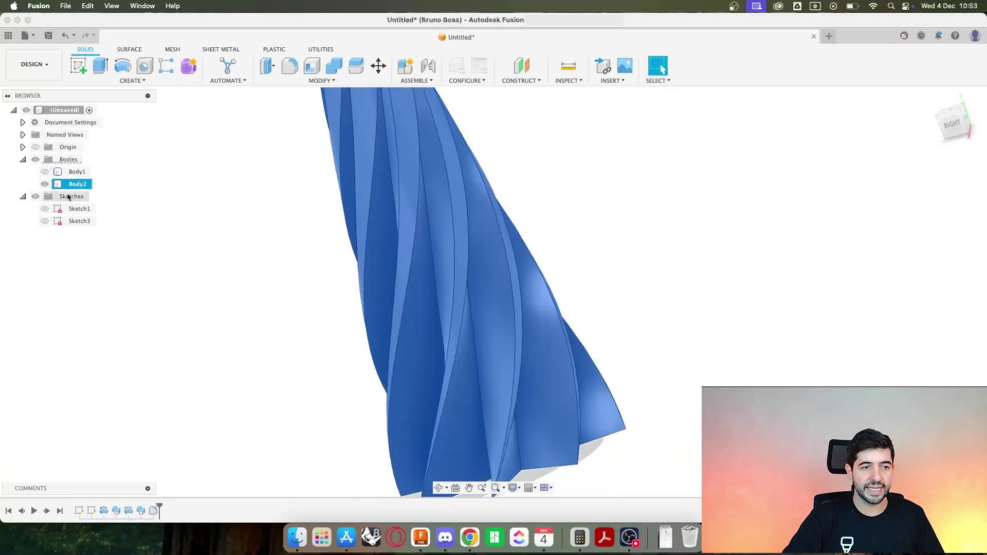
pyautogui.moveTo(326, 238); pyautogui.dragTo(321, 302, button='middle')
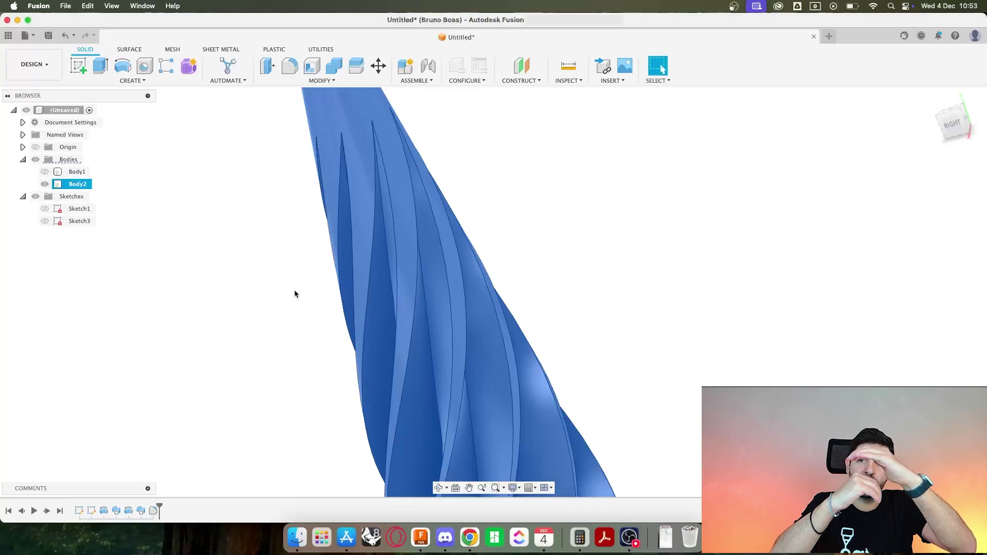
# - Fillet the eight inward-facing spiral edges of the inner twisted star body with a 3 mm radius
pyautogui.click(290, 67)
pyautogui.click(432, 279)
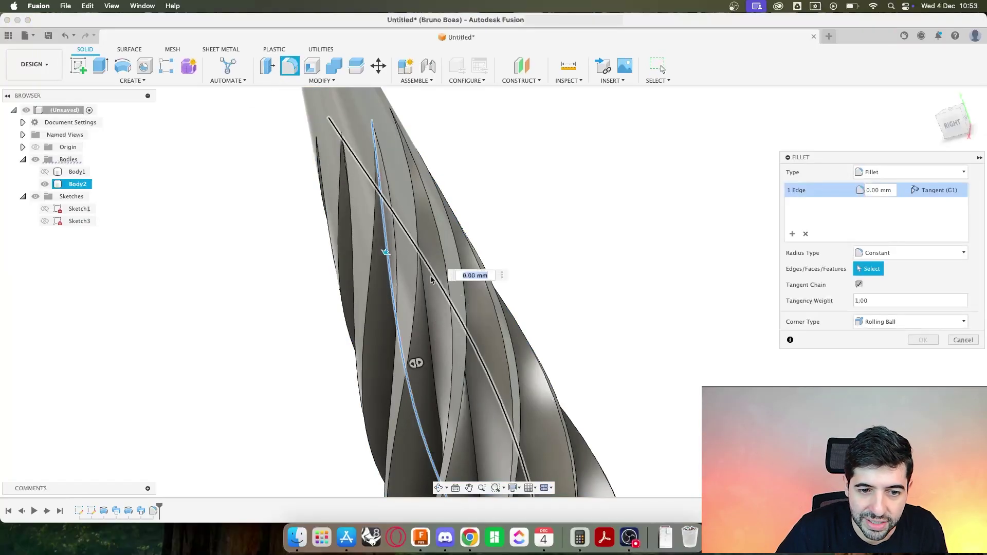
pyautogui.click(431, 279)
pyautogui.keyDown('shift'); pyautogui.moveTo(432, 281); pyautogui.dragTo(534, 281, button='middle'); pyautogui.keyUp('shift')
pyautogui.click(452, 291)
pyautogui.click(502, 265)
pyautogui.click(577, 233)
pyautogui.click(611, 215)
pyautogui.click(640, 210)
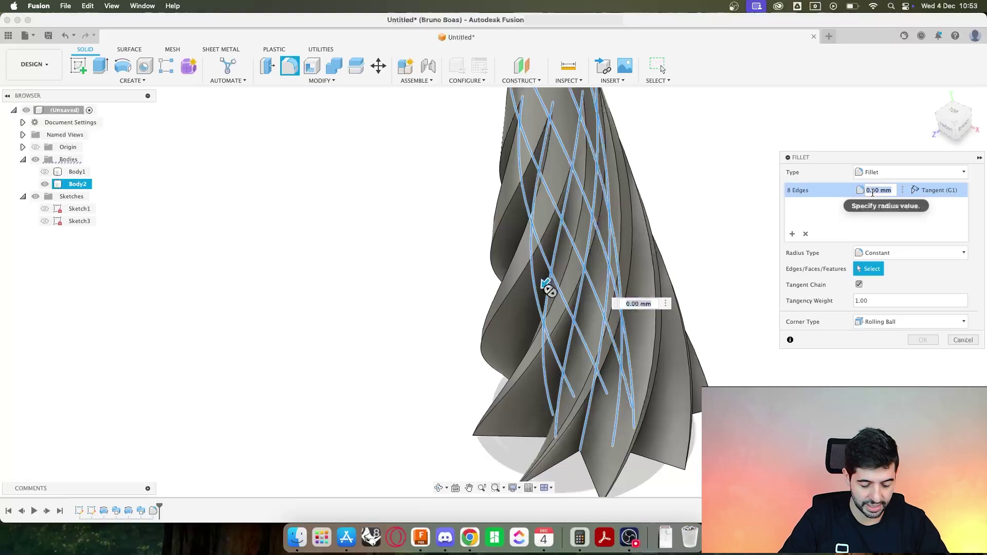
pyautogui.write('3')
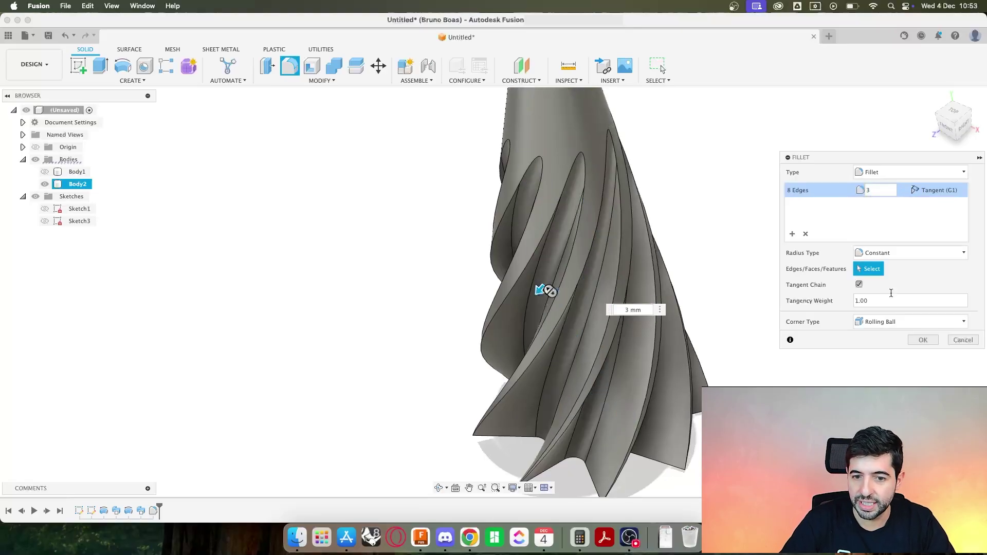
pyautogui.click(923, 340)
pyautogui.keyDown('shift'); pyautogui.moveTo(785, 368); pyautogui.dragTo(793, 334, button='middle'); pyautogui.keyUp('shift')
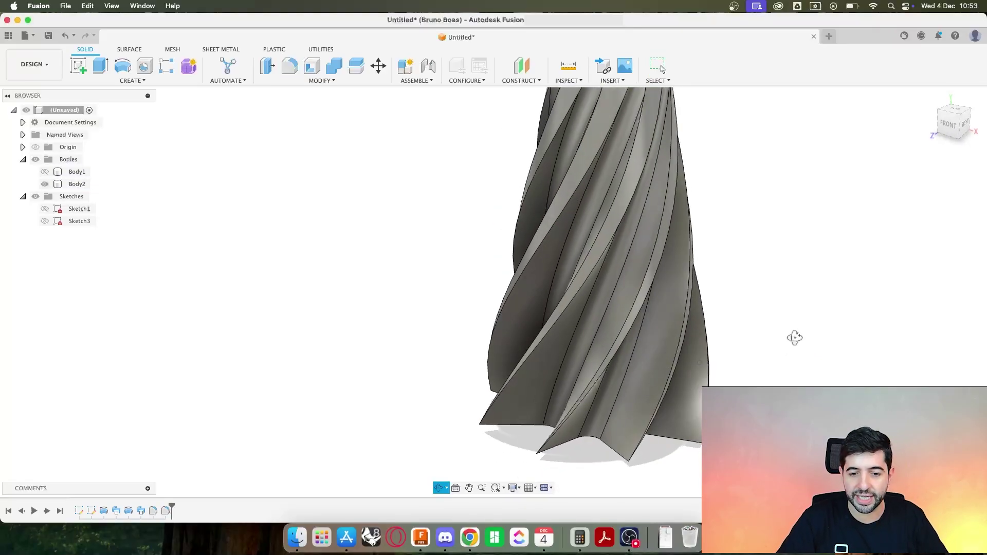
# - Show the outer cone body together with the inner star body and inspect how their spirals fit
pyautogui.click(55, 174)
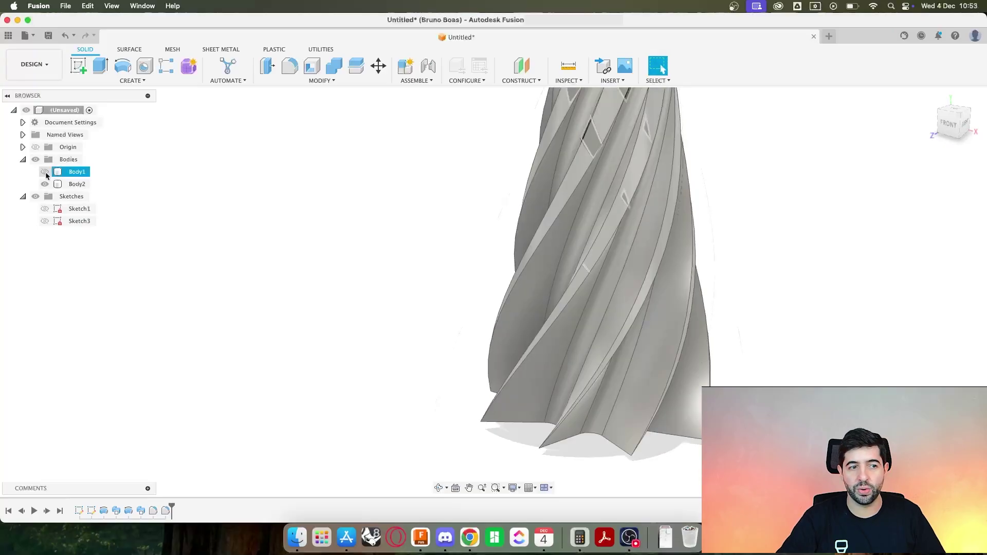
pyautogui.click(45, 172)
pyautogui.scroll(-5, 483, 304)
pyautogui.scroll(5, 464, 290)
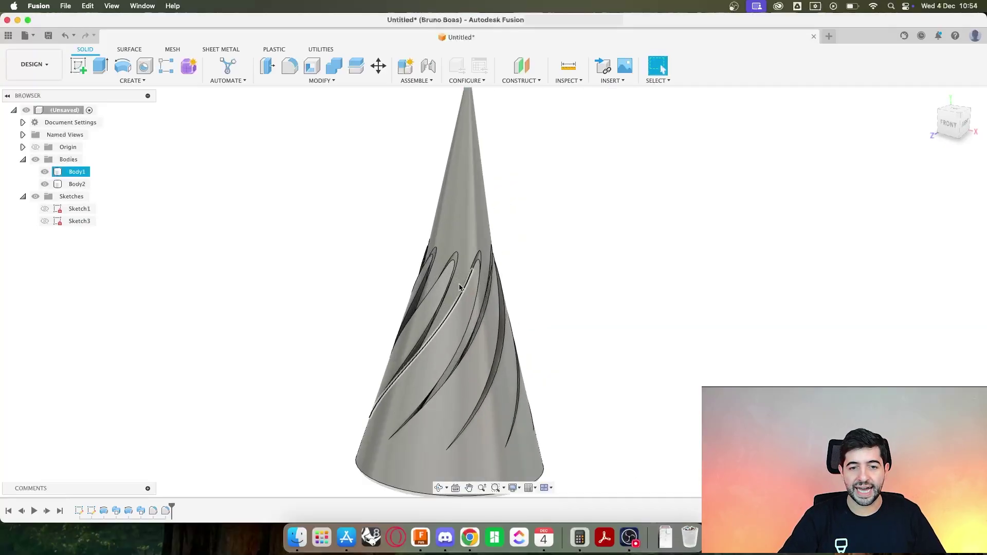
pyautogui.click(568, 291)
pyautogui.moveTo(568, 291)
pyautogui.keyDown('shift'); pyautogui.mouseDown(button='middle')
pyautogui.moveTo(569, 313)
pyautogui.moveTo(569, 284)
pyautogui.mouseUp(button='middle'); pyautogui.keyUp('shift')
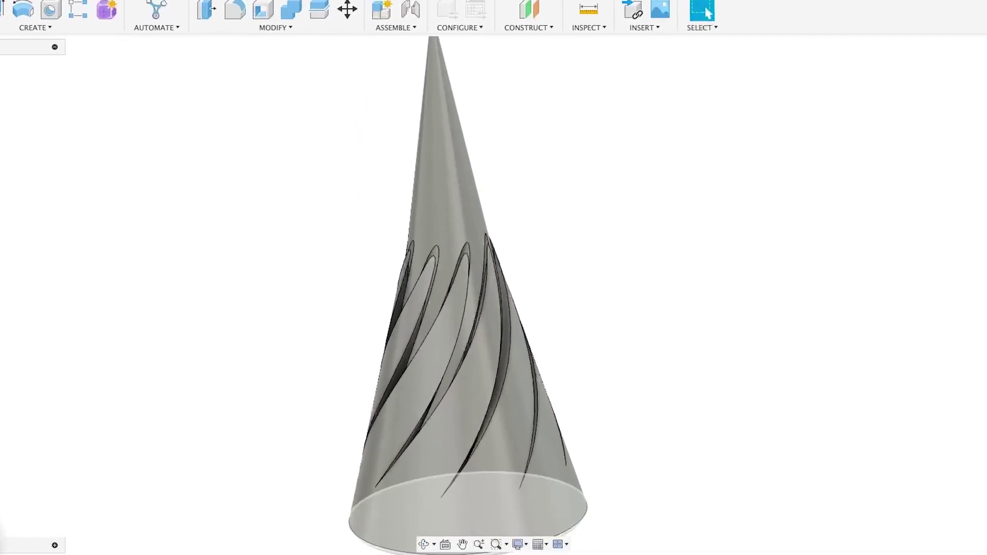
# - Edit the base star sketch, set the star's 20 mm dimension to 22 mm, finish the sketch and check the updated cone
pyautogui.rightClick(84, 510)
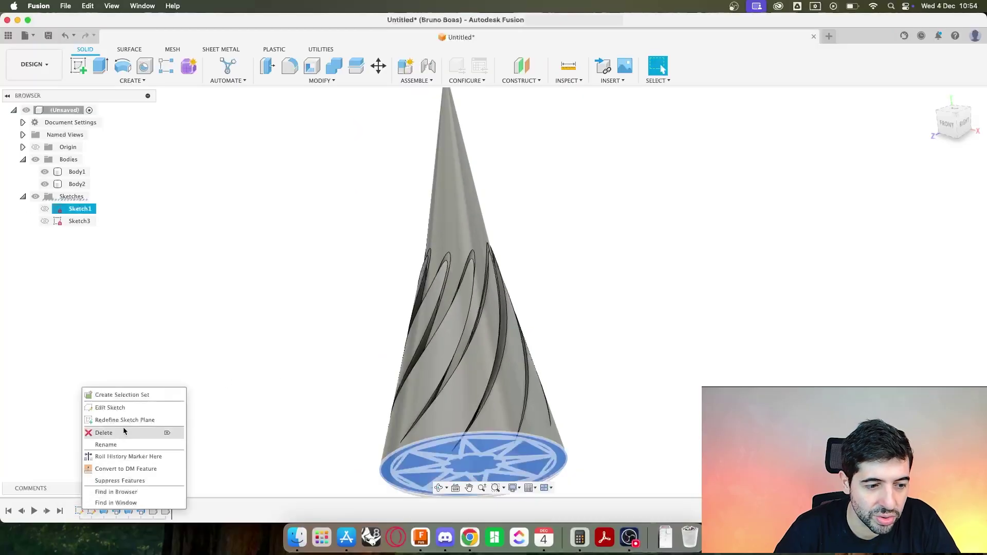
pyautogui.click(110, 408)
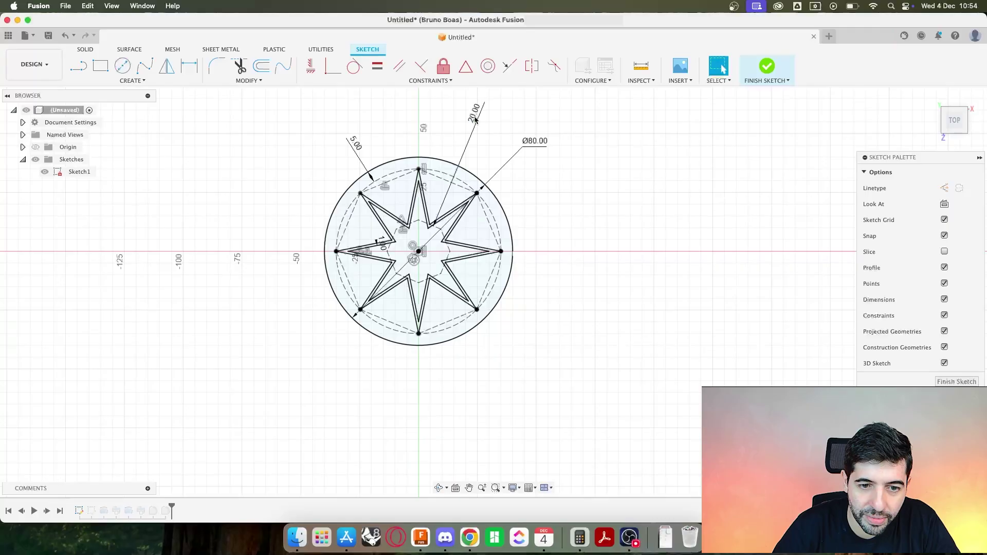
pyautogui.write('1')
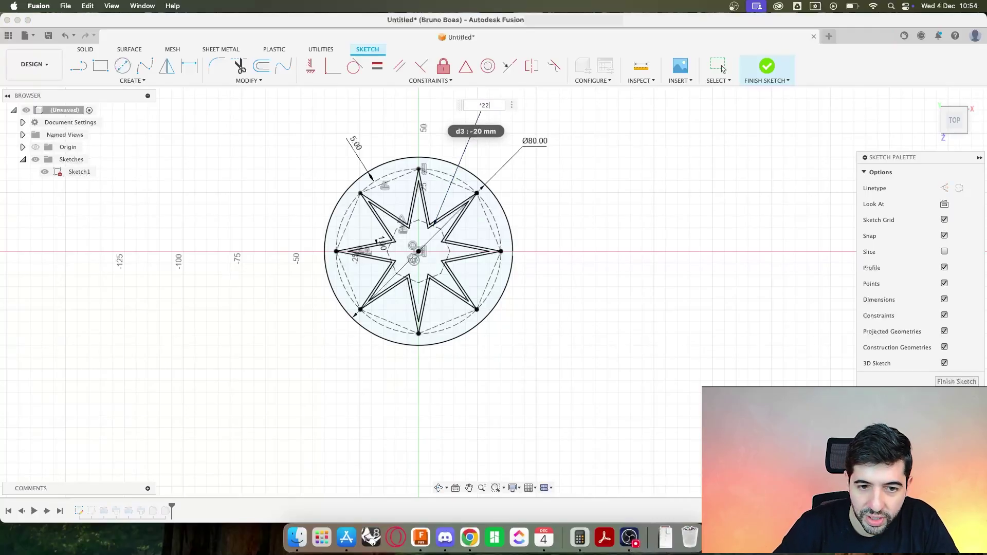
pyautogui.write('2')
pyautogui.press('Return')
pyautogui.click(765, 66)
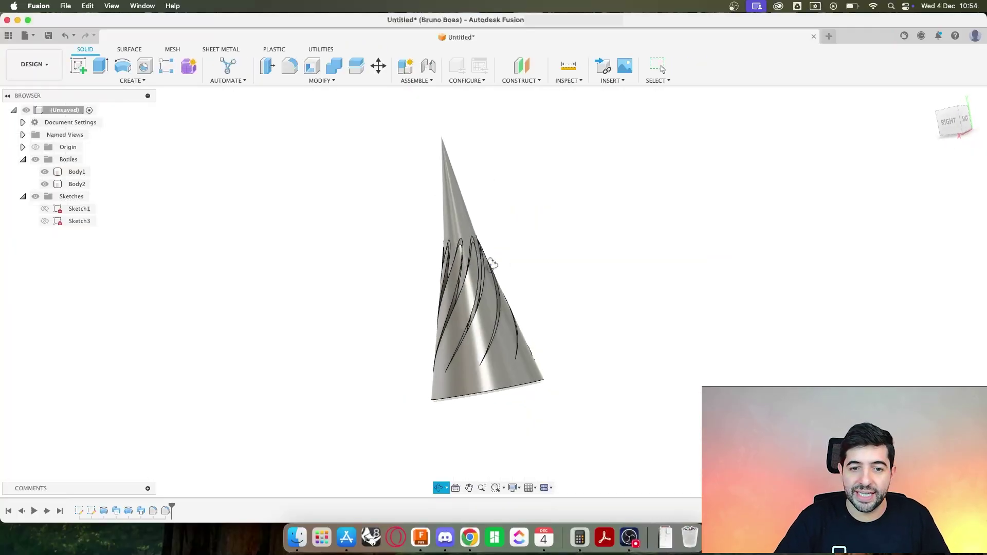
pyautogui.moveTo(489, 264)
pyautogui.keyDown('shift'); pyautogui.mouseDown(button='middle')
pyautogui.moveTo(417, 289)
pyautogui.moveTo(447, 283)
pyautogui.mouseUp(button='middle'); pyautogui.keyUp('shift')
pyautogui.click(457, 278)
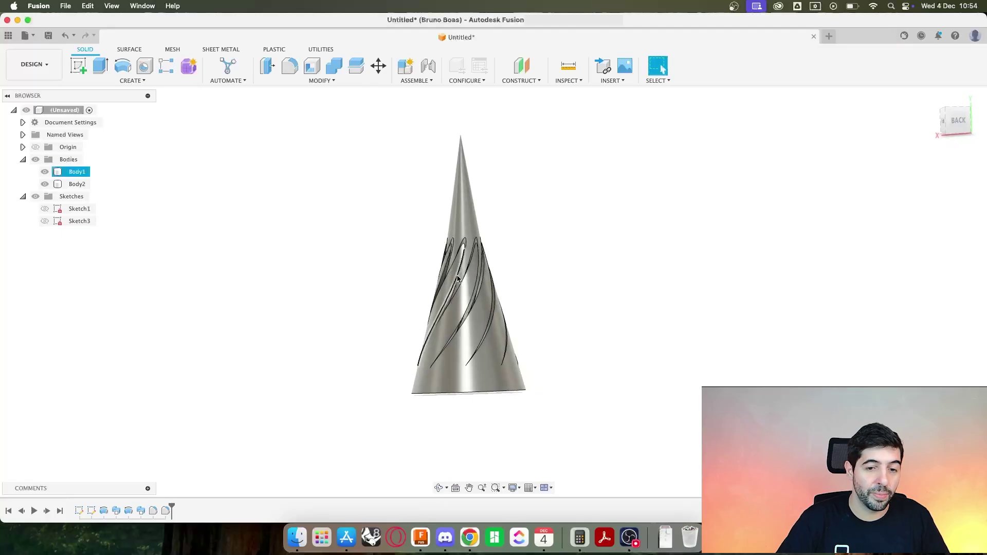
# - Apply a yellow appearance to the inner twisted body and Paint - Metallic (Green) to the outer cone body
pyautogui.rightClick(467, 187)
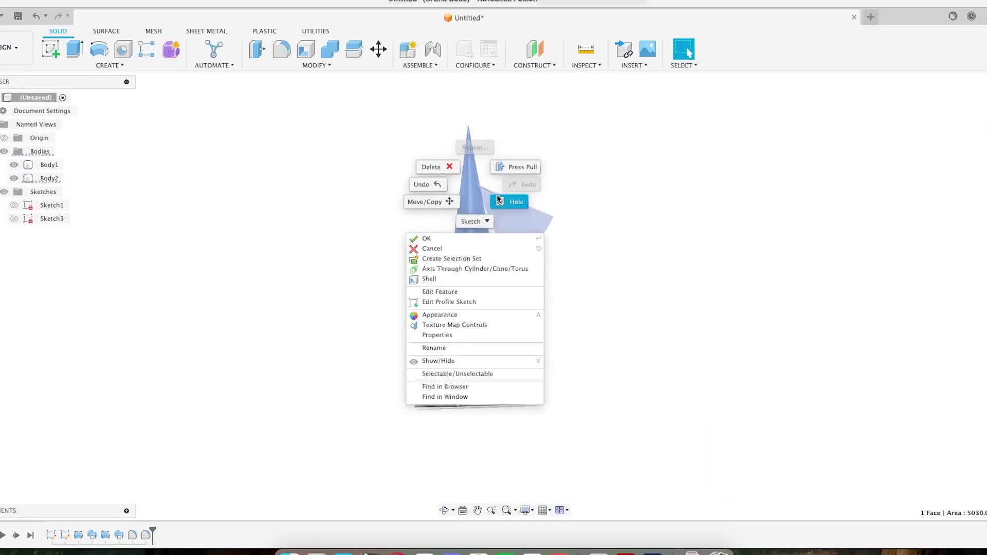
pyautogui.click(463, 323)
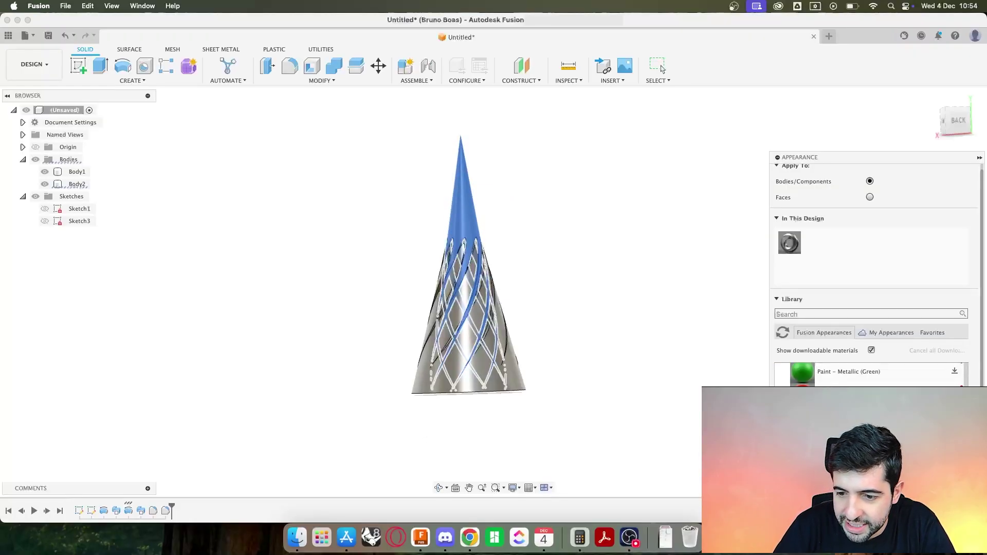
pyautogui.moveTo(802, 399); pyautogui.dragTo(76, 184)
pyautogui.moveTo(802, 372); pyautogui.dragTo(77, 172)
pyautogui.click(979, 157)
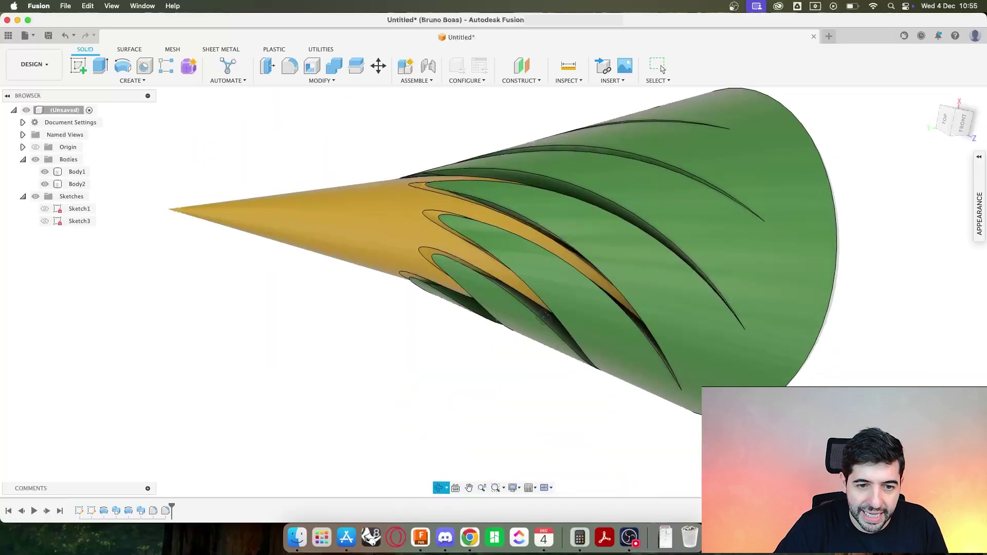
pyautogui.keyDown('shift'); pyautogui.moveTo(544, 318); pyautogui.dragTo(574, 279, button='middle'); pyautogui.keyUp('shift')
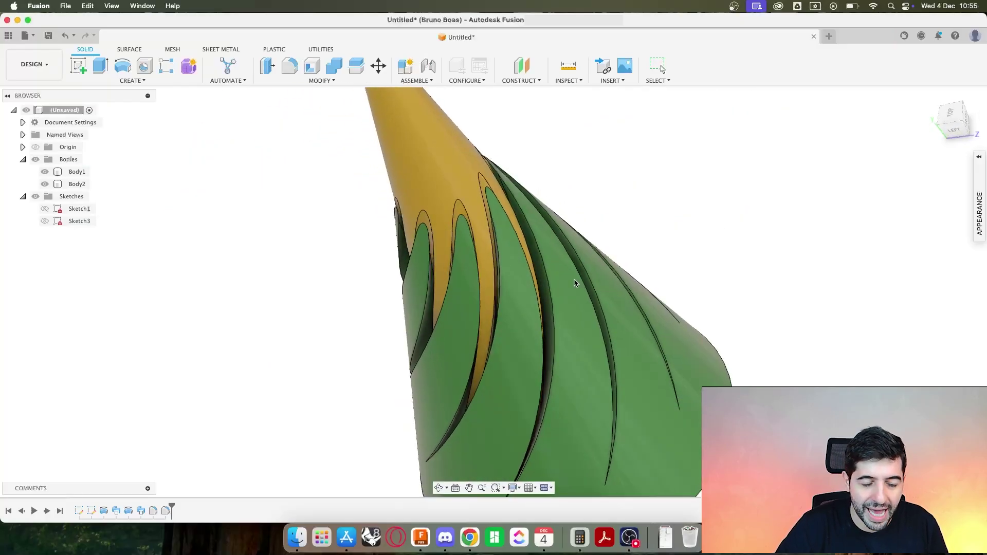
# - Edit the second sketch, on the front plane, and check the updated cone bodies from several sides
pyautogui.rightClick(91, 511)
pyautogui.click(131, 407)
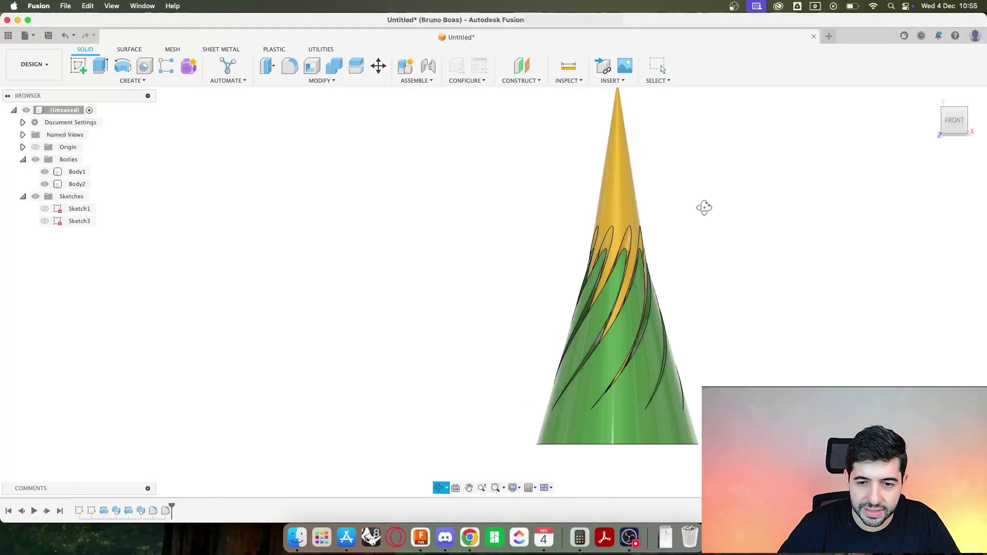
pyautogui.moveTo(704, 207)
pyautogui.keyDown('shift'); pyautogui.mouseDown(button='middle')
pyautogui.moveTo(646, 277)
pyautogui.moveTo(653, 224)
pyautogui.mouseUp(button='middle'); pyautogui.keyUp('shift')
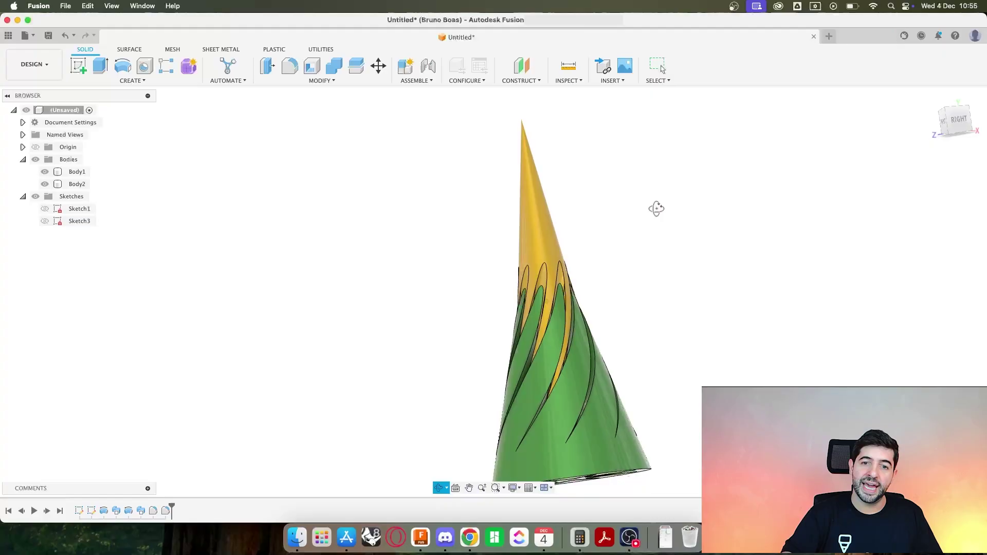
pyautogui.keyDown('shift'); pyautogui.moveTo(655, 207); pyautogui.dragTo(606, 216, button='middle'); pyautogui.keyUp('shift')
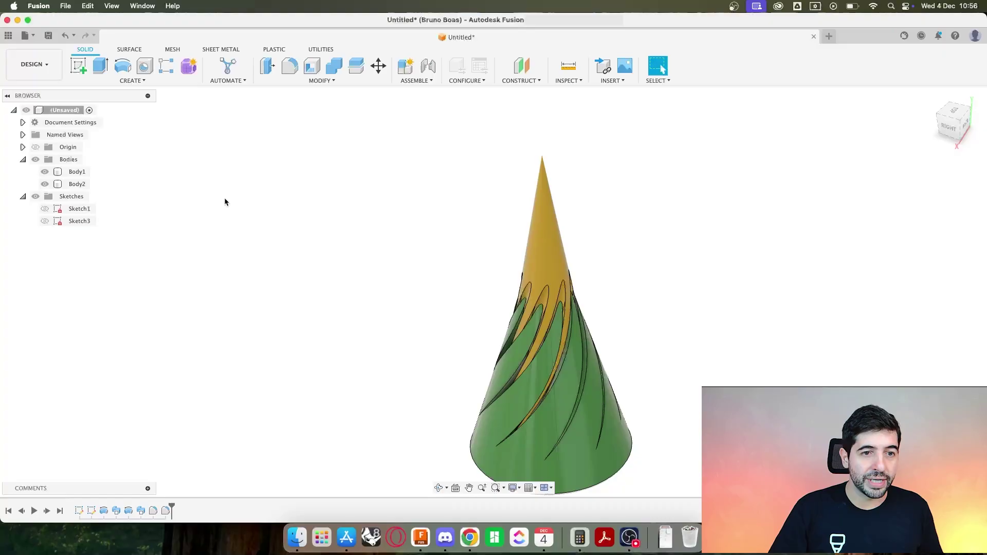
# - Create an offset construction plane 160 mm above the cone's horizontal base plane
pyautogui.click(523, 72)
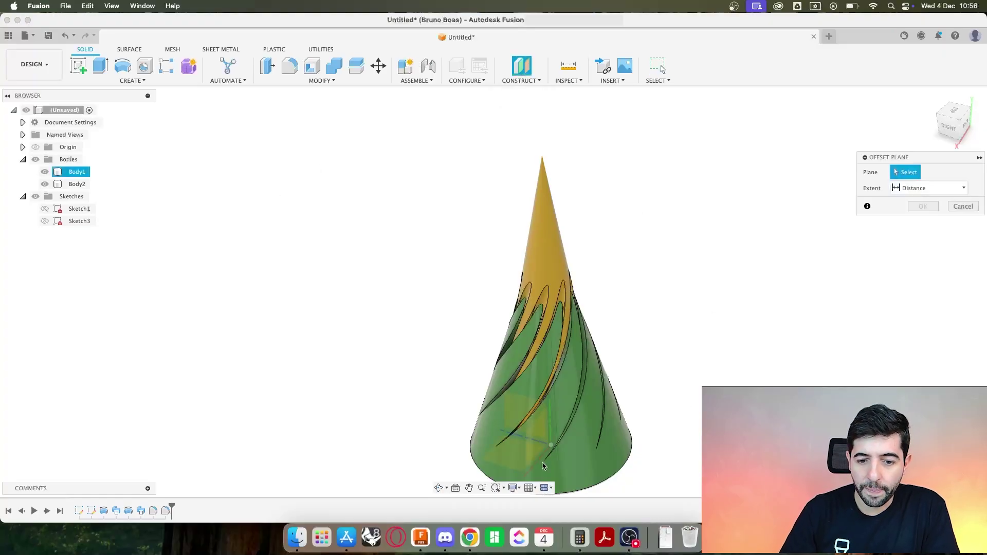
pyautogui.click(502, 462)
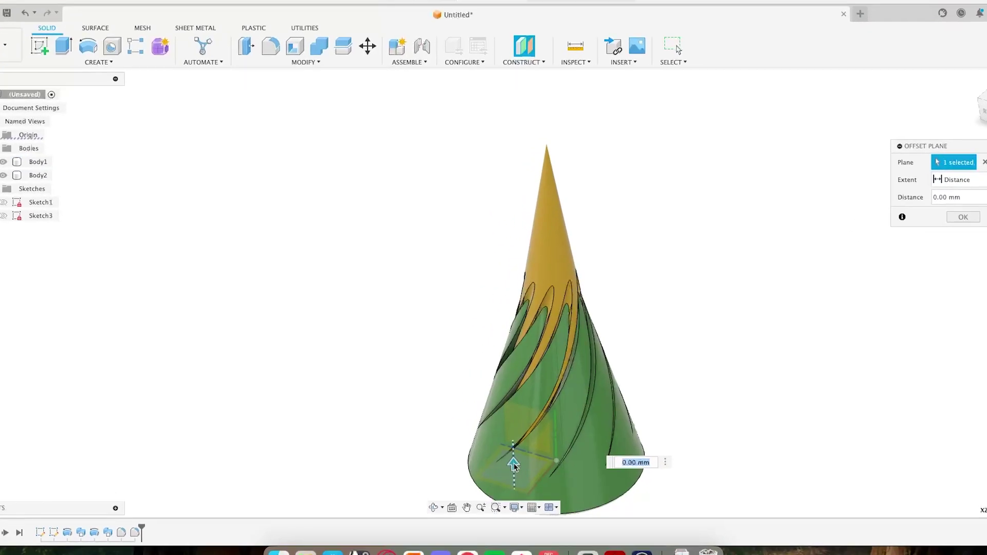
pyautogui.moveTo(514, 466); pyautogui.dragTo(504, 200)
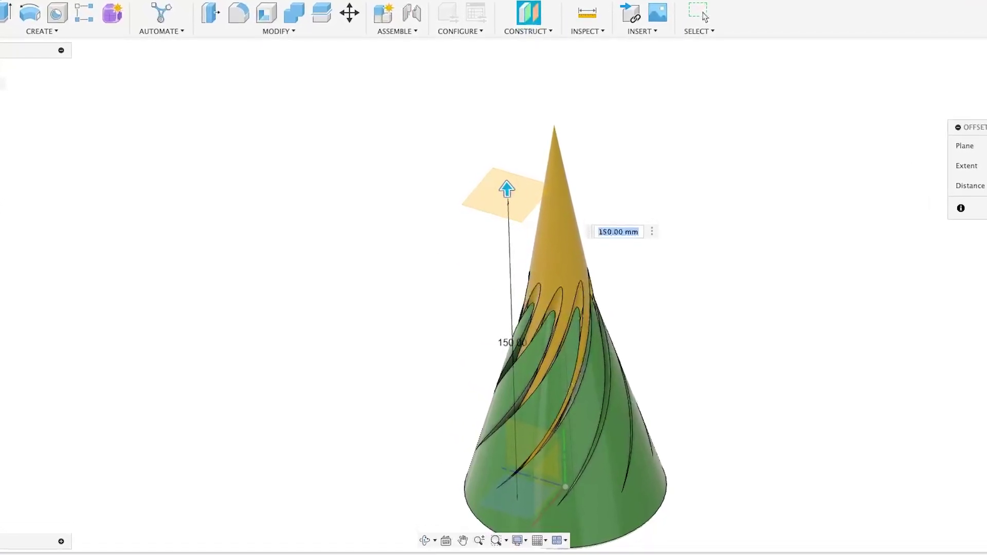
pyautogui.keyDown('shift'); pyautogui.moveTo(507, 206); pyautogui.dragTo(591, 221, button='middle'); pyautogui.keyUp('shift')
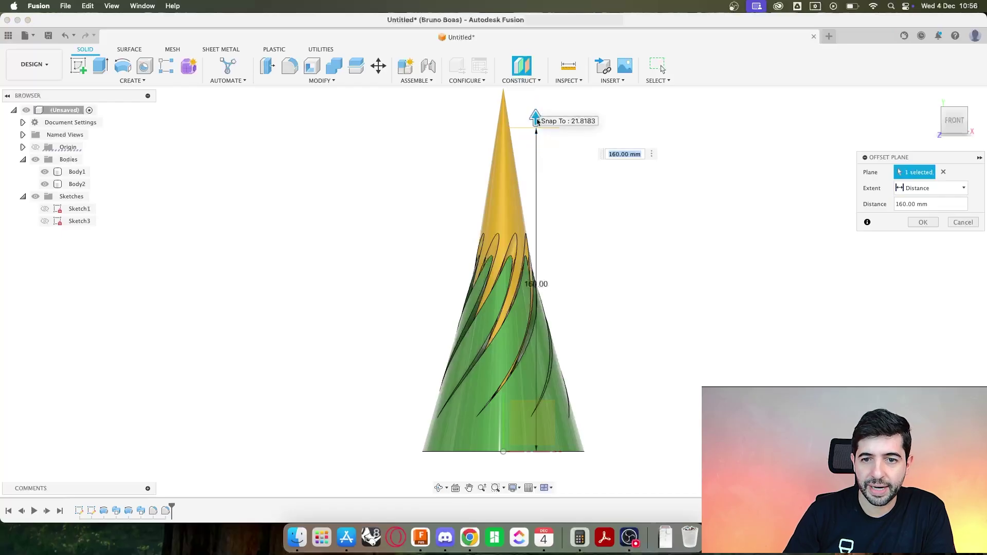
pyautogui.moveTo(590, 183); pyautogui.dragTo(586, 274, button='middle')
pyautogui.scroll(3, 519, 227)
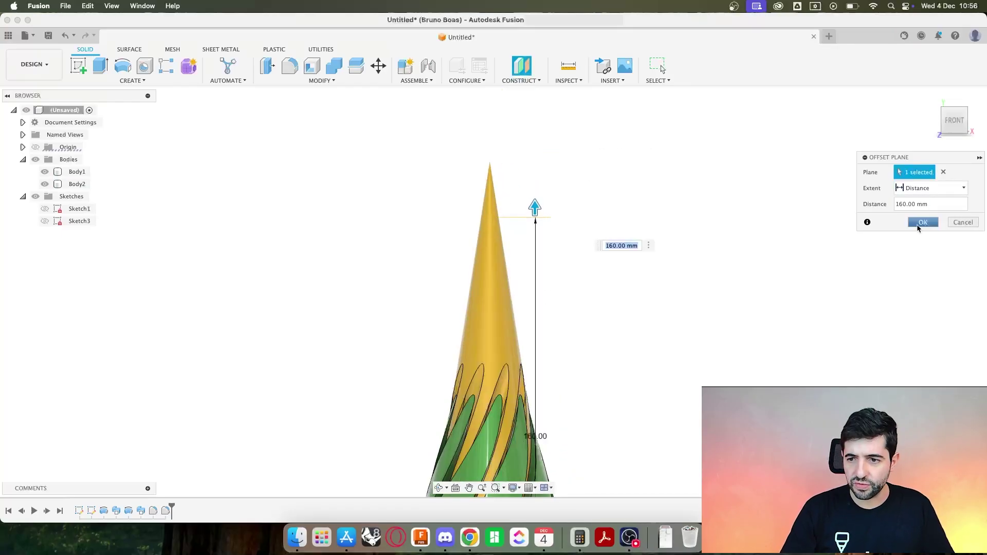
pyautogui.click(919, 224)
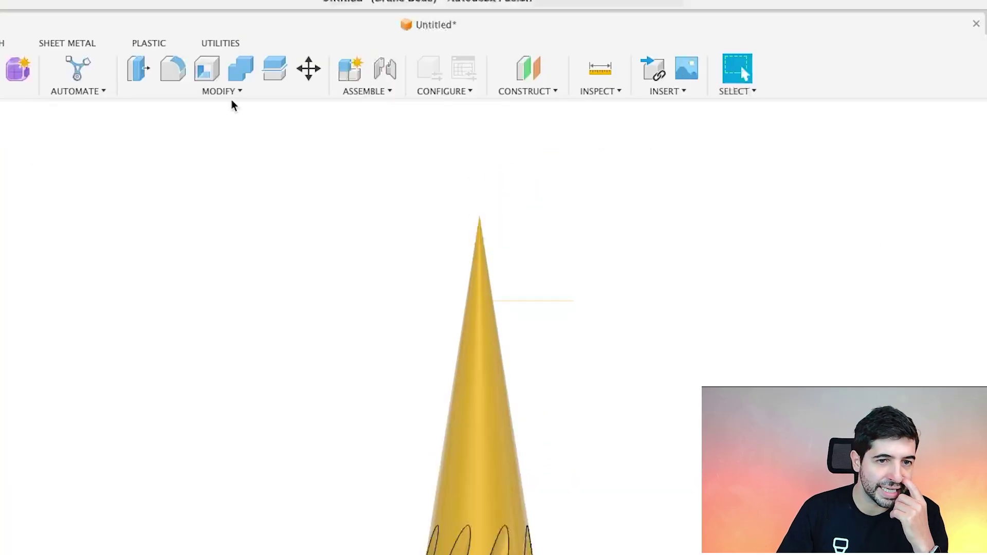
# - Split the yellow inner body with the offset plane near the cone's tip
pyautogui.click(325, 83)
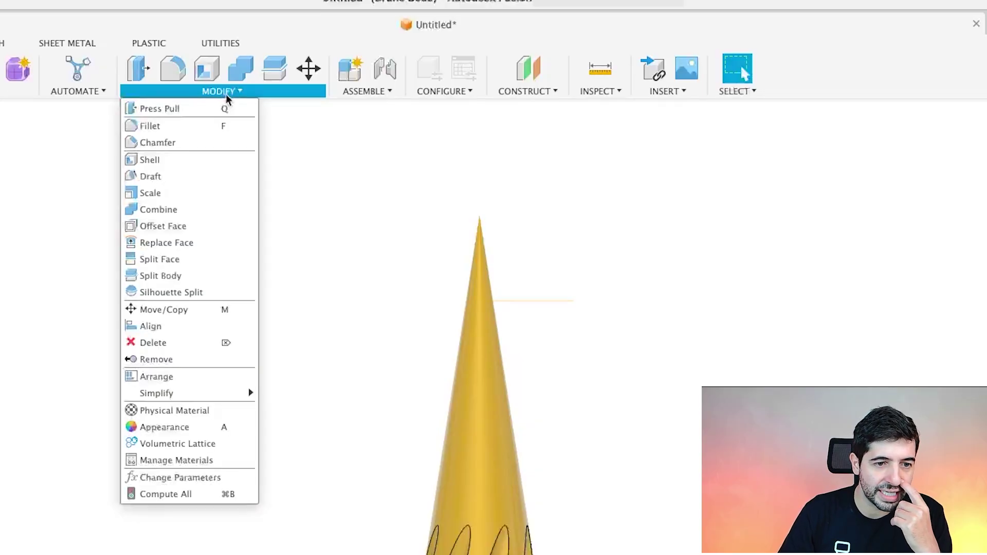
pyautogui.click(226, 94)
pyautogui.click(227, 94)
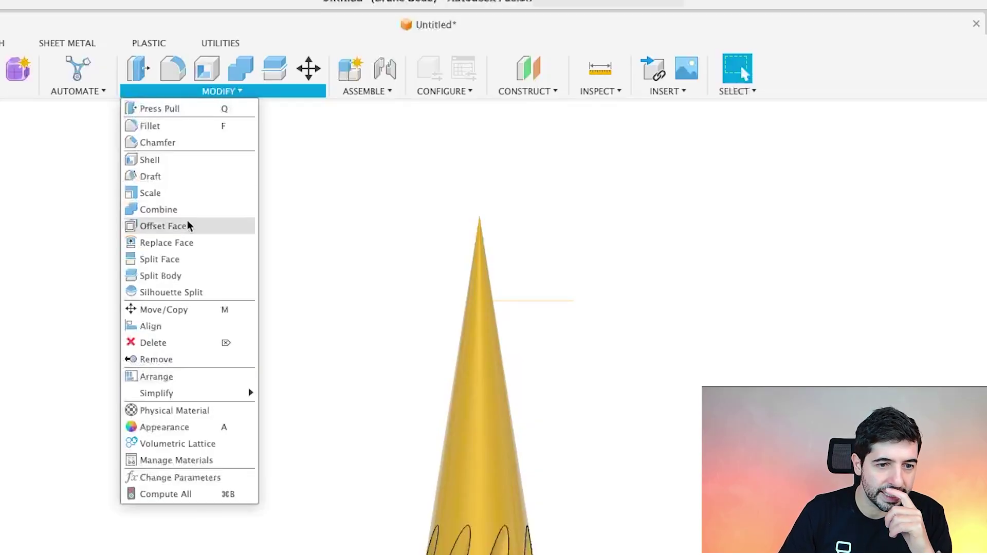
pyautogui.click(173, 278)
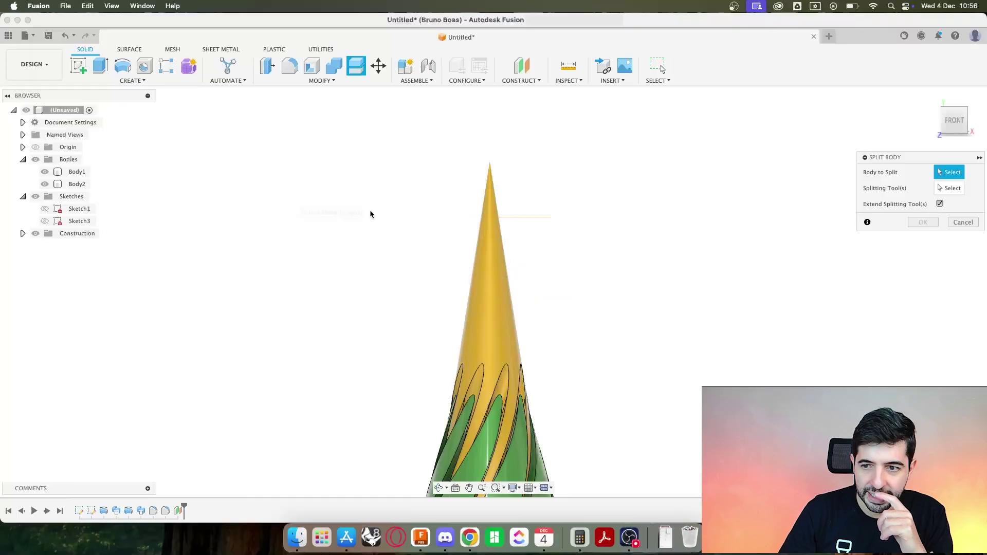
pyautogui.click(486, 211)
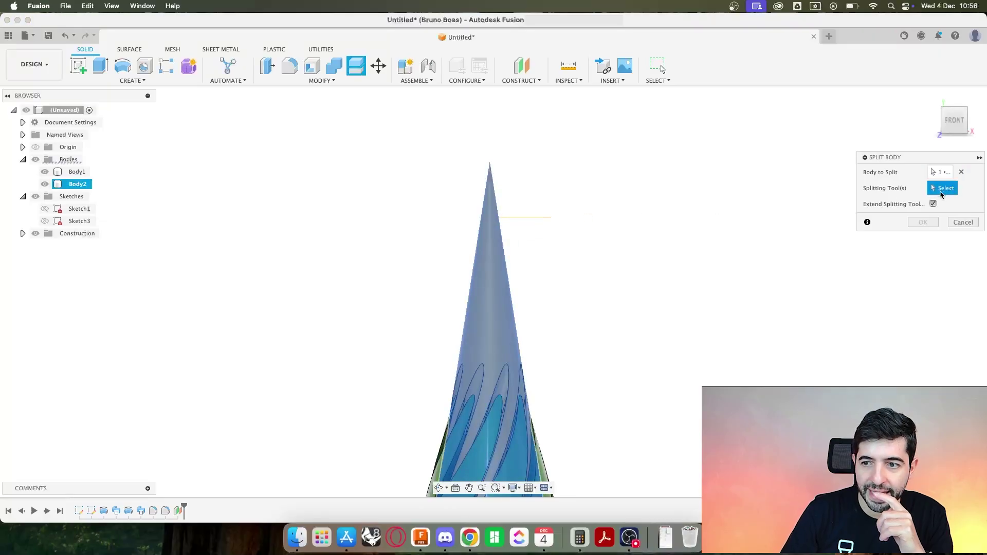
pyautogui.click(543, 218)
pyautogui.keyDown('shift'); pyautogui.moveTo(599, 219); pyautogui.dragTo(633, 241, button='middle'); pyautogui.keyUp('shift')
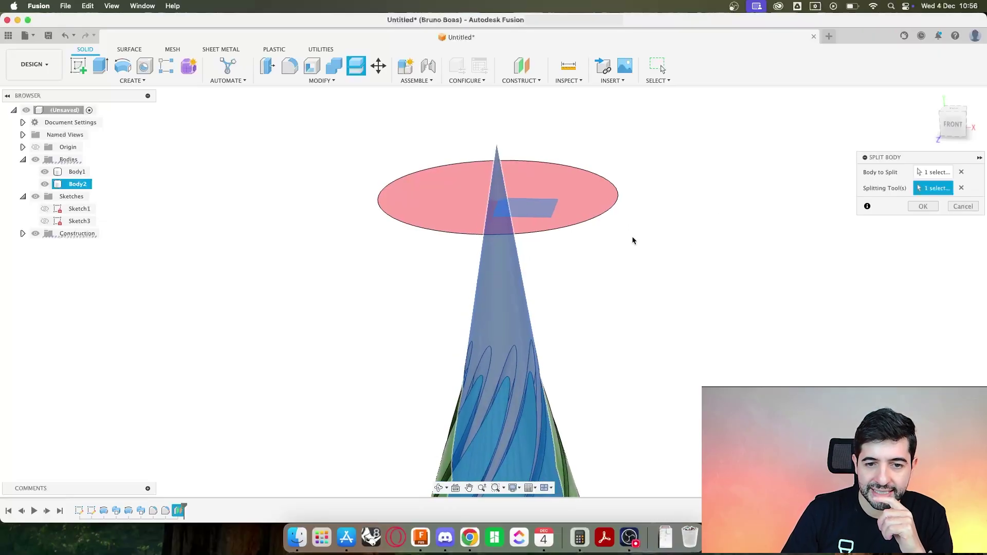
pyautogui.click(923, 207)
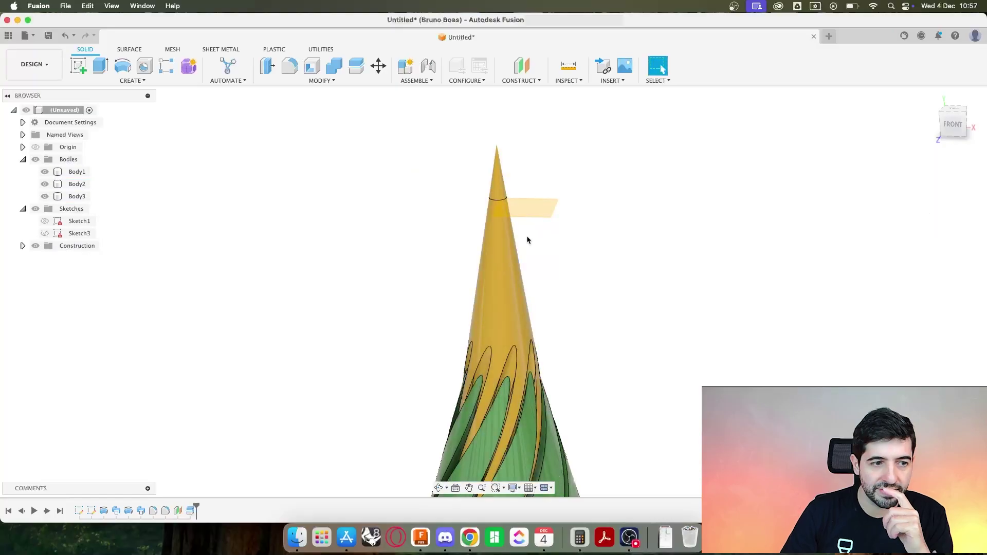
# - Remove the pointed tip body above the offset plane, keeping the parametric history
pyautogui.click(501, 187)
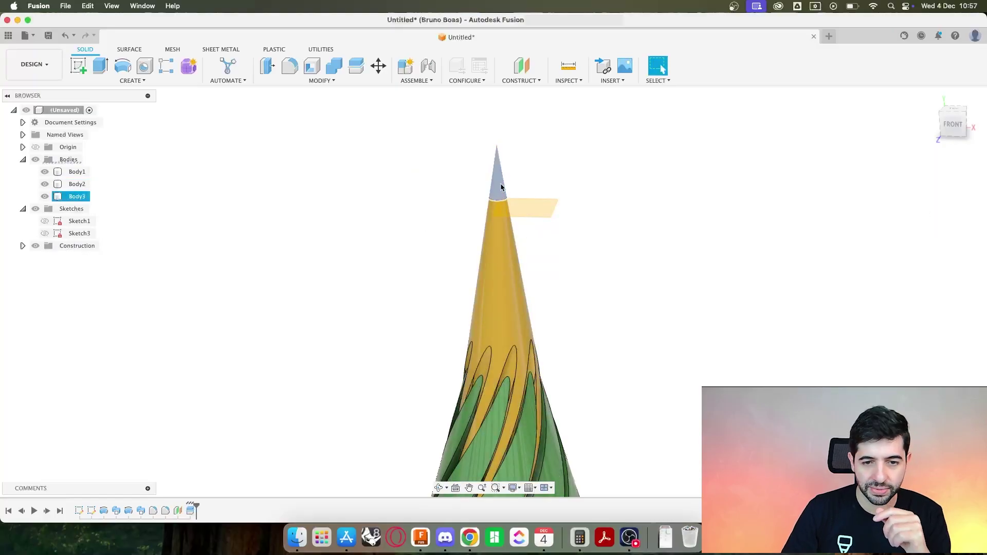
pyautogui.press('Delete')
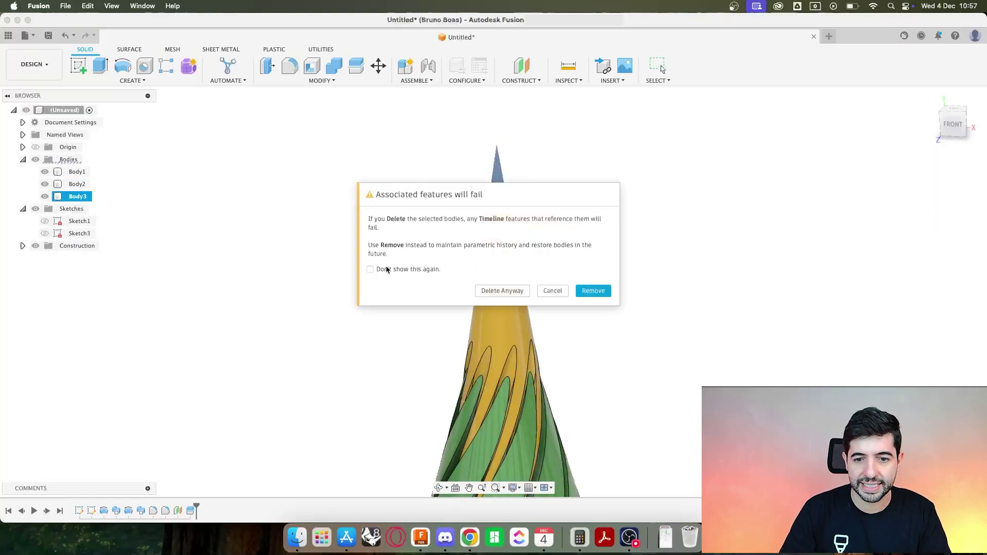
pyautogui.click(597, 293)
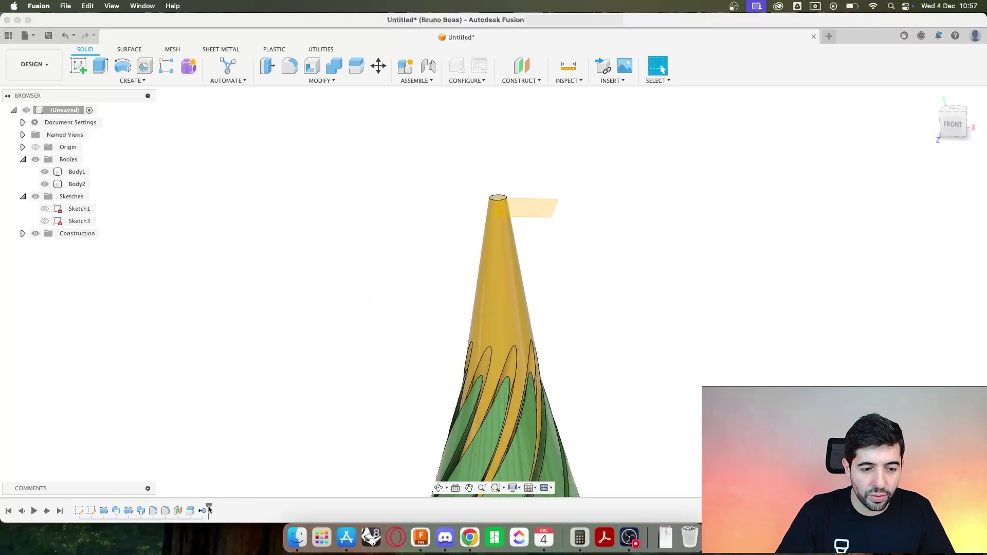
pyautogui.moveTo(193, 508); pyautogui.dragTo(207, 506)
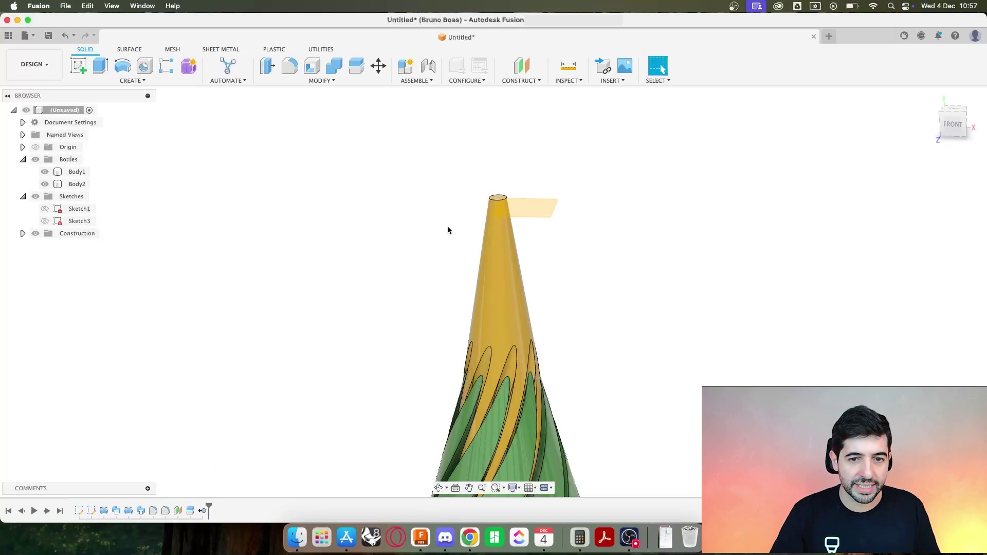
# - Sketch a point on the cone's vertical centreline in a new front-plane sketch, dimensioned 12 mm below the apex of the displayed cone profile
pyautogui.click(45, 221)
pyautogui.click(81, 66)
pyautogui.click(577, 323)
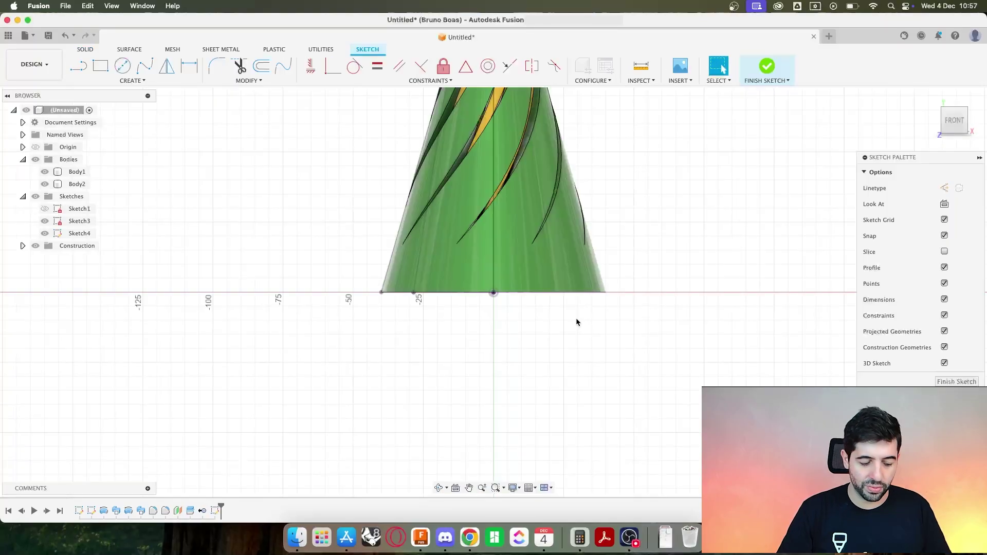
pyautogui.click(123, 80)
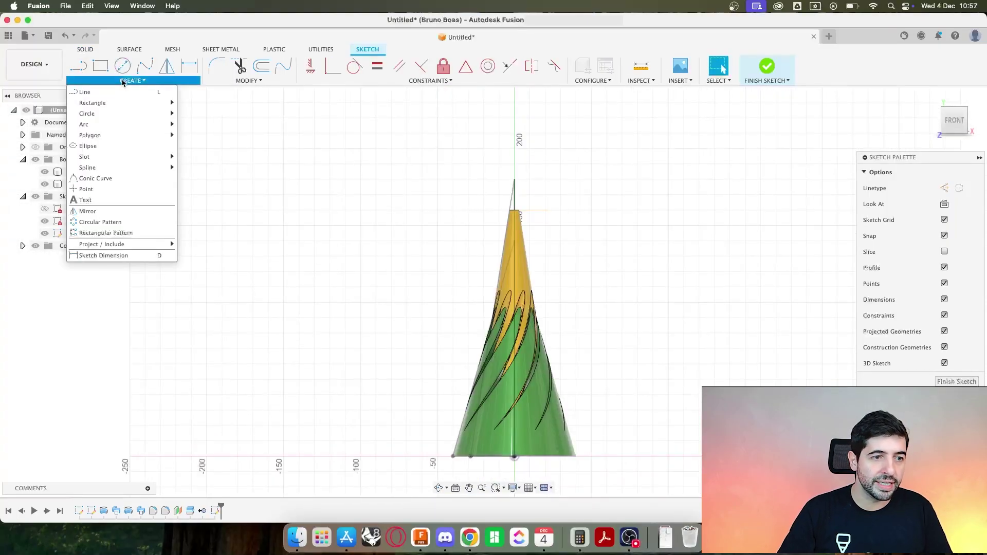
pyautogui.click(95, 189)
pyautogui.scroll(5, 520, 188)
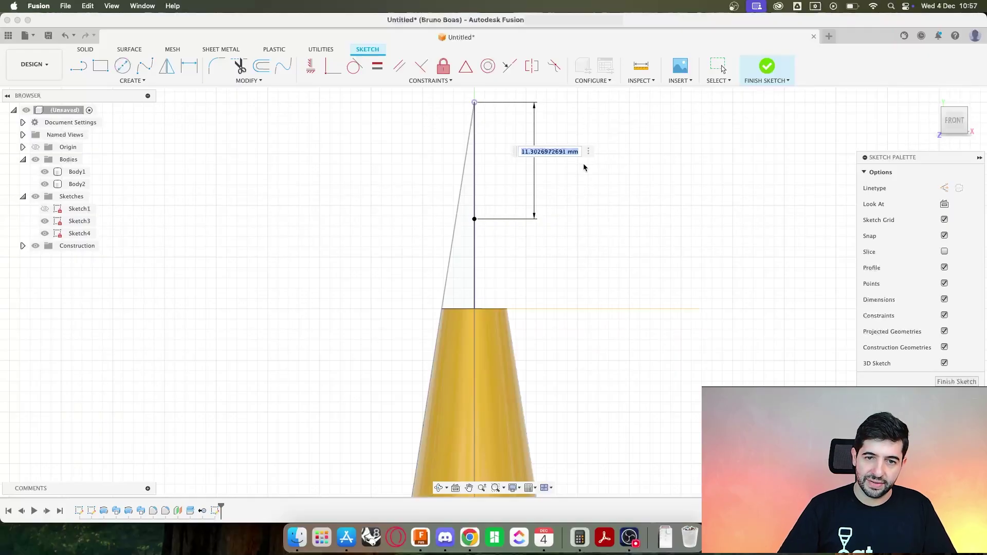
pyautogui.write('12')
pyautogui.press('Return')
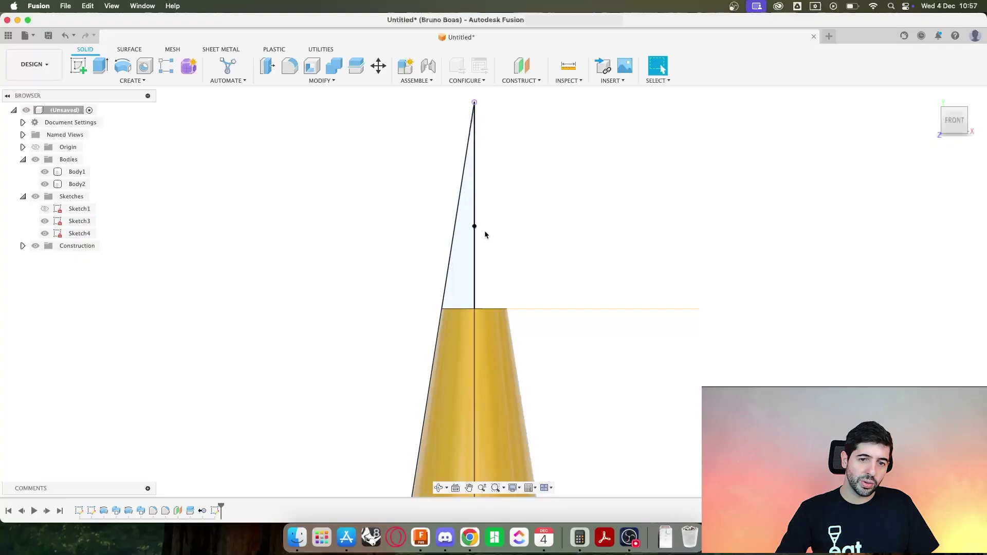
# - Loft from the flat top face of the yellow inner body to the sketch point above it
pyautogui.keyDown('shift'); pyautogui.moveTo(570, 233); pyautogui.dragTo(562, 246, button='middle'); pyautogui.keyUp('shift')
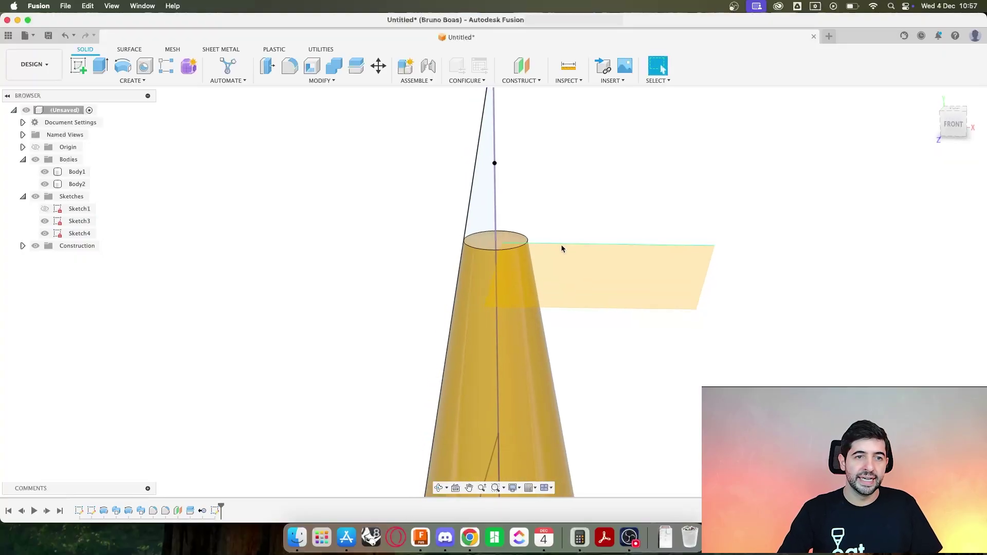
pyautogui.click(132, 81)
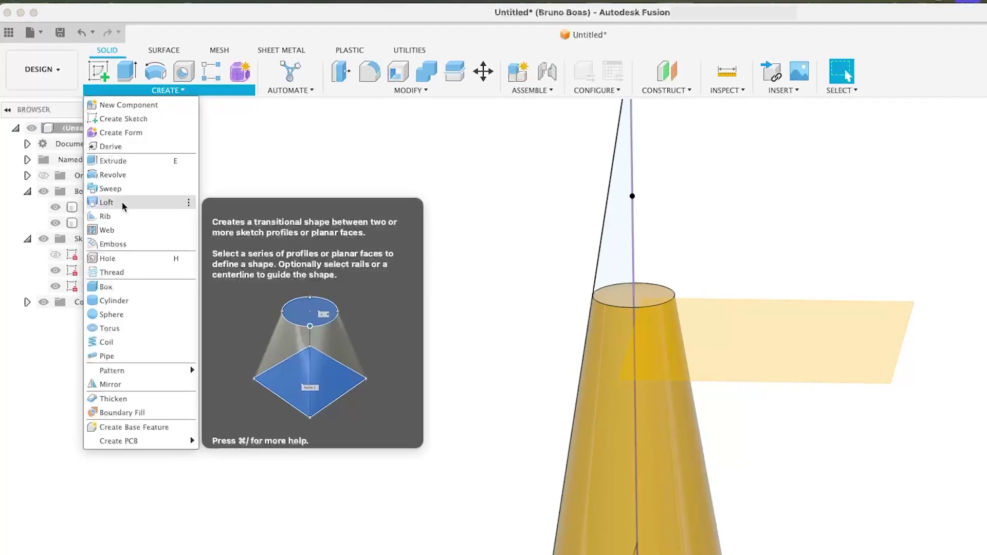
pyautogui.click(122, 202)
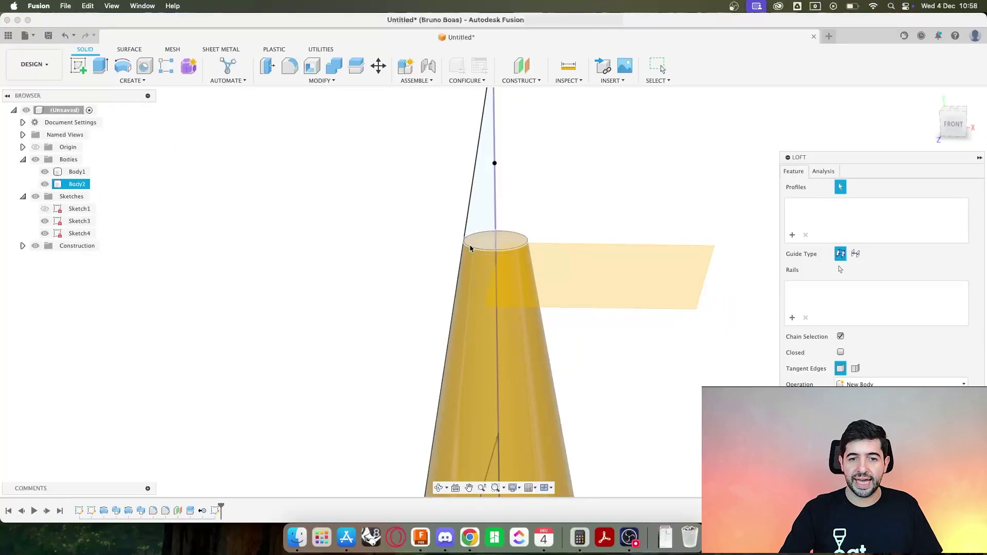
pyautogui.click(470, 245)
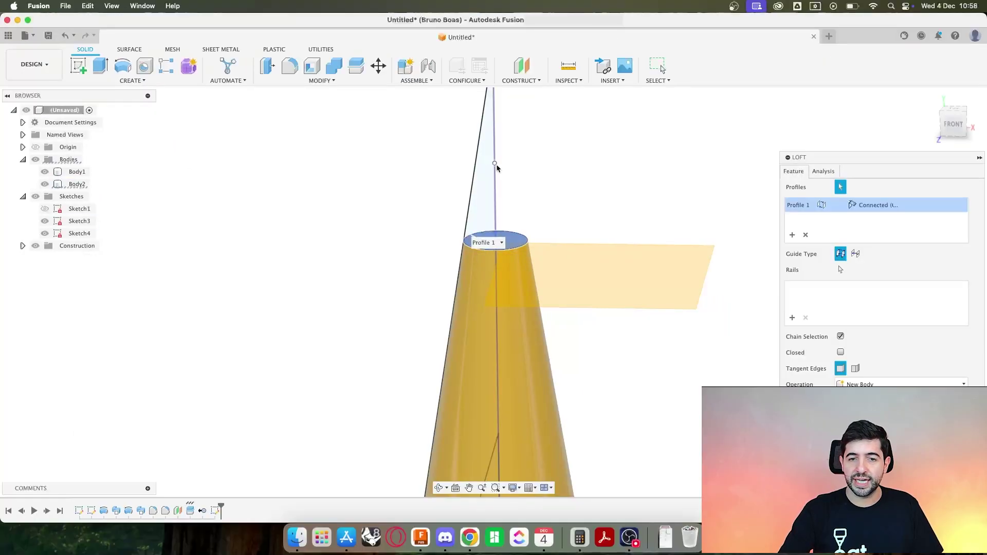
pyautogui.click(495, 164)
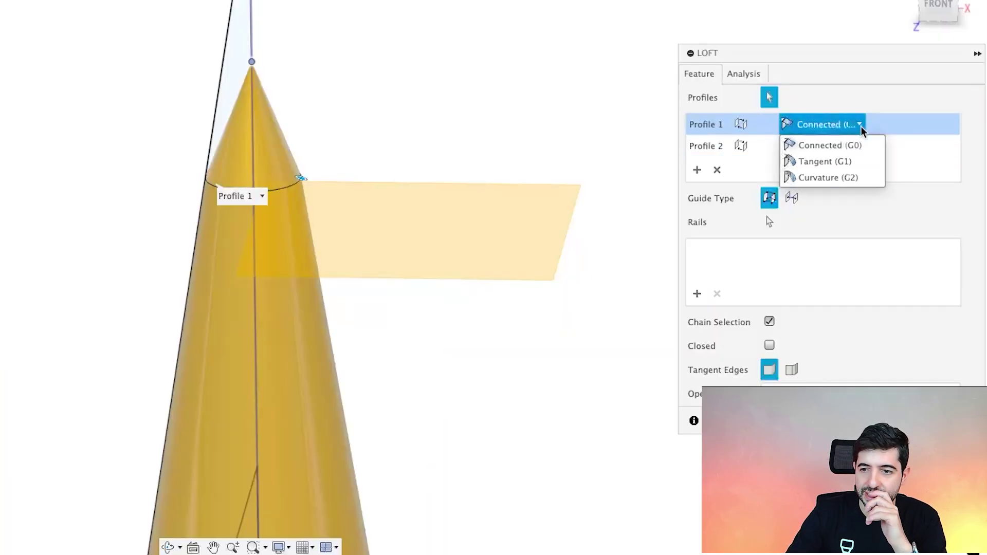
# - Set the loft to Tangent (G1) at the flat face and Point Tangent at the sketch point, and finish the rounded tip joined to the inner body
pyautogui.click(825, 162)
pyautogui.click(821, 147)
pyautogui.click(827, 183)
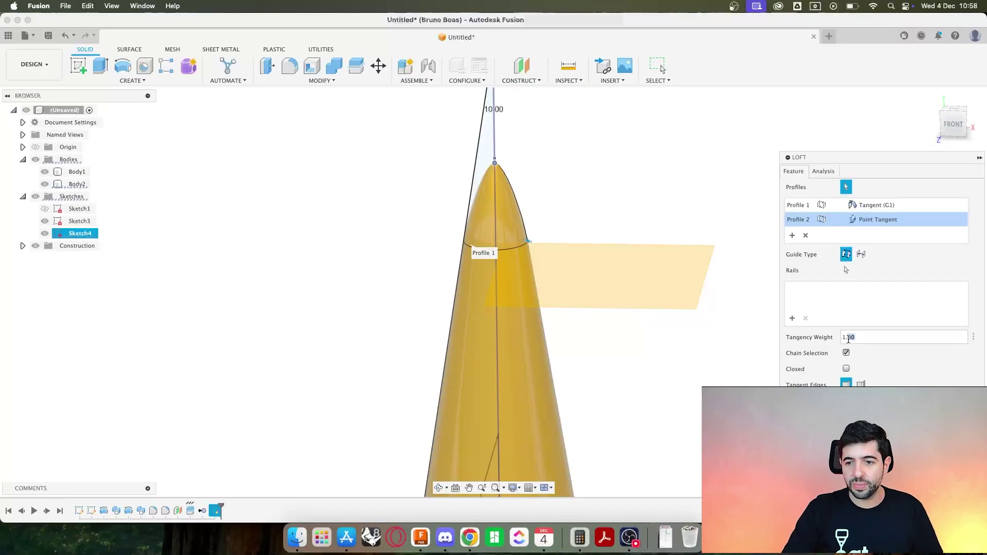
pyautogui.press('Return')
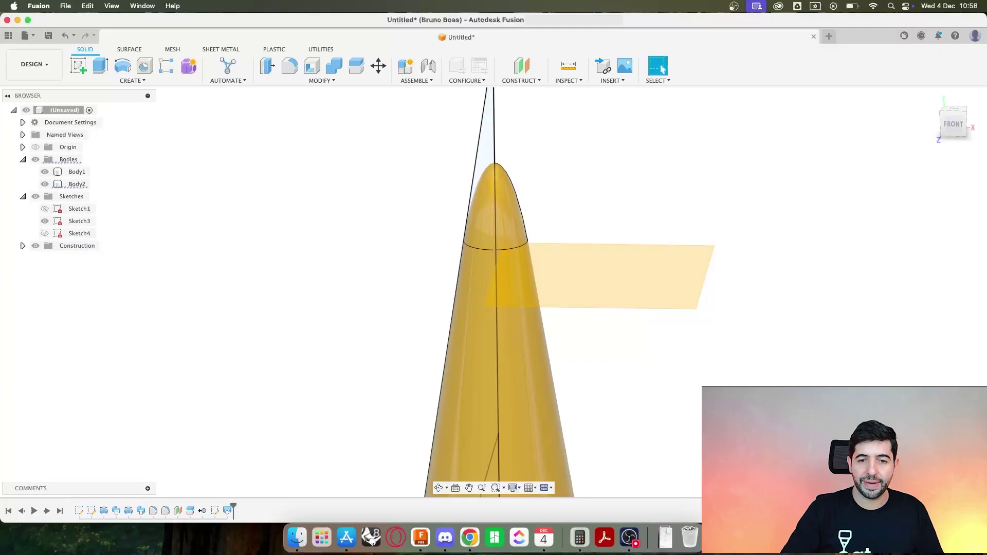
# - Hide the cone profile sketch Sketch3 and bring the whole cone with its rounded tip into view
pyautogui.scroll(3, 735, 343)
pyautogui.scroll(-8, 735, 342)
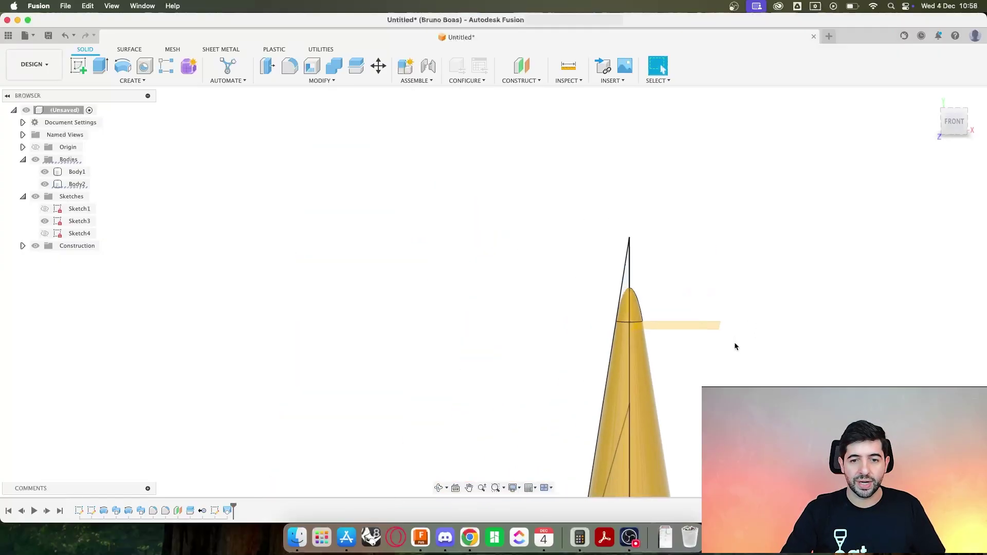
pyautogui.moveTo(719, 342); pyautogui.dragTo(625, 222, button='middle')
pyautogui.scroll(-3, 629, 288)
pyautogui.moveTo(628, 287); pyautogui.dragTo(561, 199, button='middle')
pyautogui.scroll(-3, 587, 274)
pyautogui.click(45, 221)
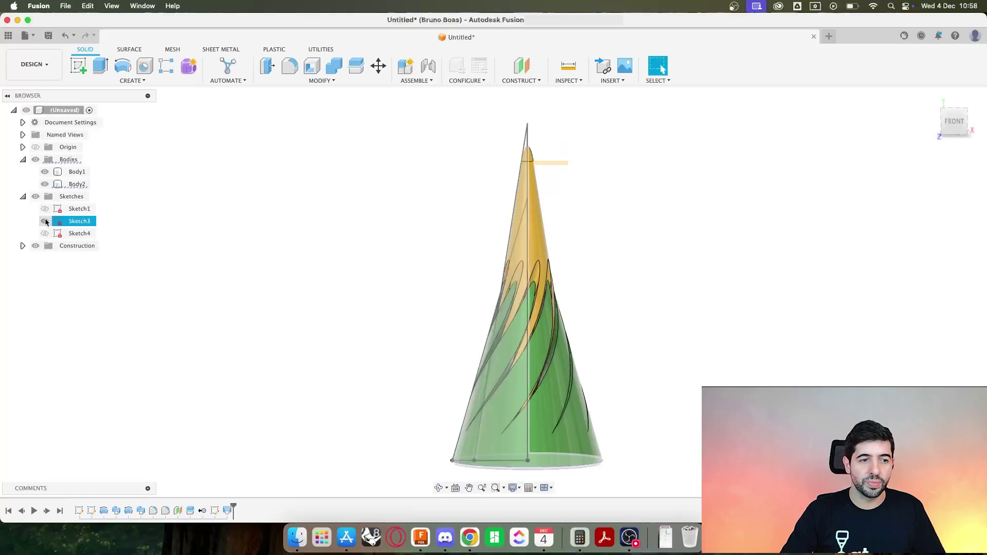
pyautogui.moveTo(470, 290); pyautogui.dragTo(462, 314, button='middle')
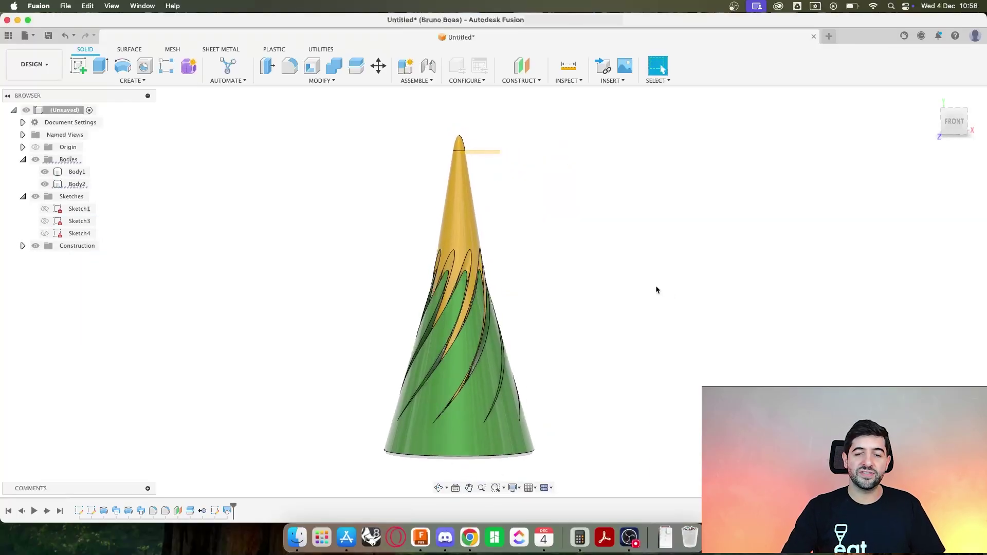